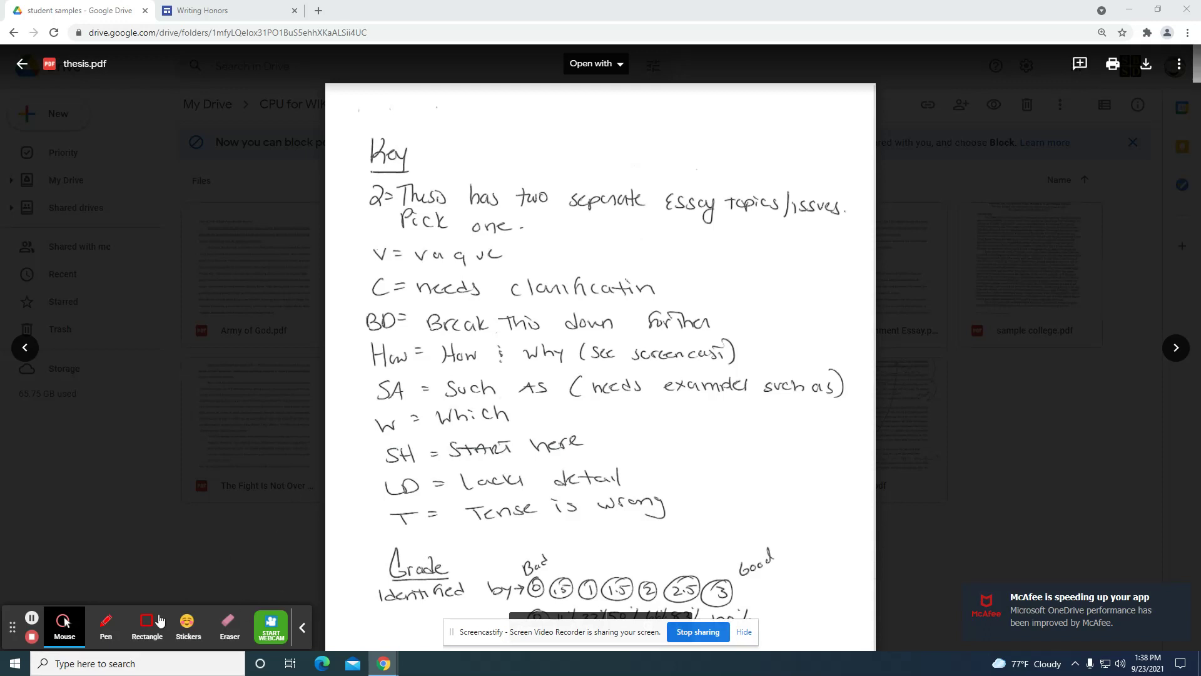
Step: Mark the abbreviation key and 'How' in red, then scroll down to the Thesis rubric page
click(105, 625)
mouse_move(391, 179)
mouse_down()
mouse_move(339, 413)
mouse_move(482, 538)
mouse_move(410, 192)
mouse_move(396, 199)
mouse_up()
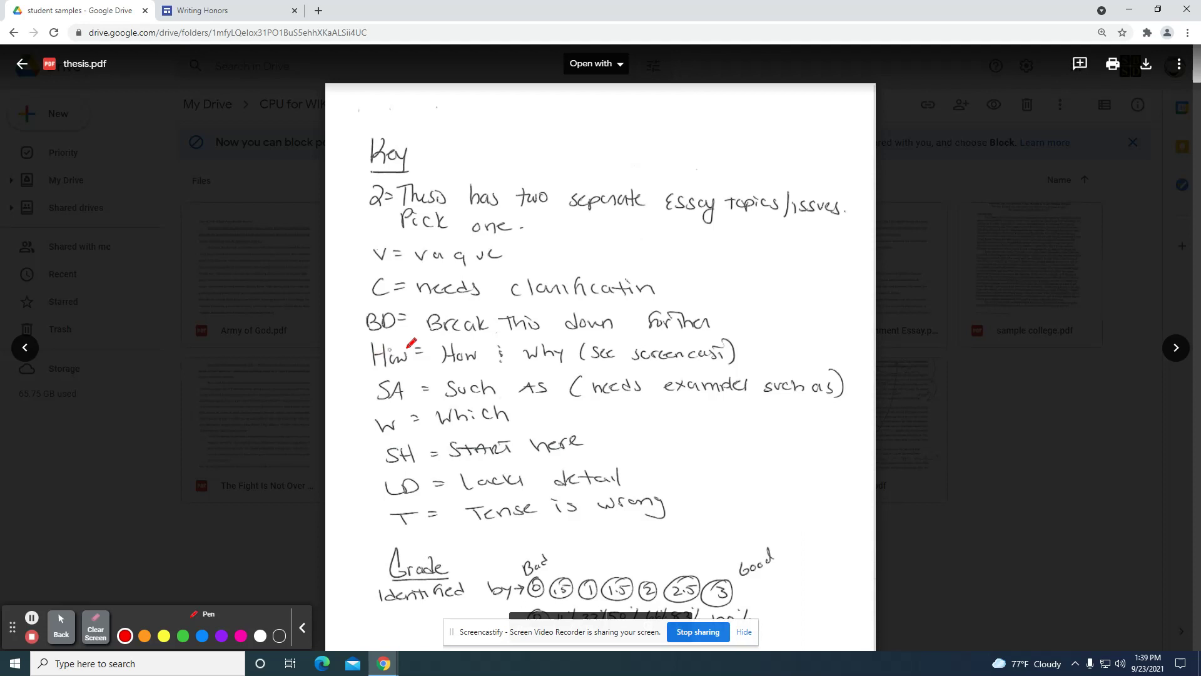
mouse_move(411, 342)
mouse_down()
mouse_move(369, 361)
mouse_move(409, 331)
mouse_up()
key(Escape)
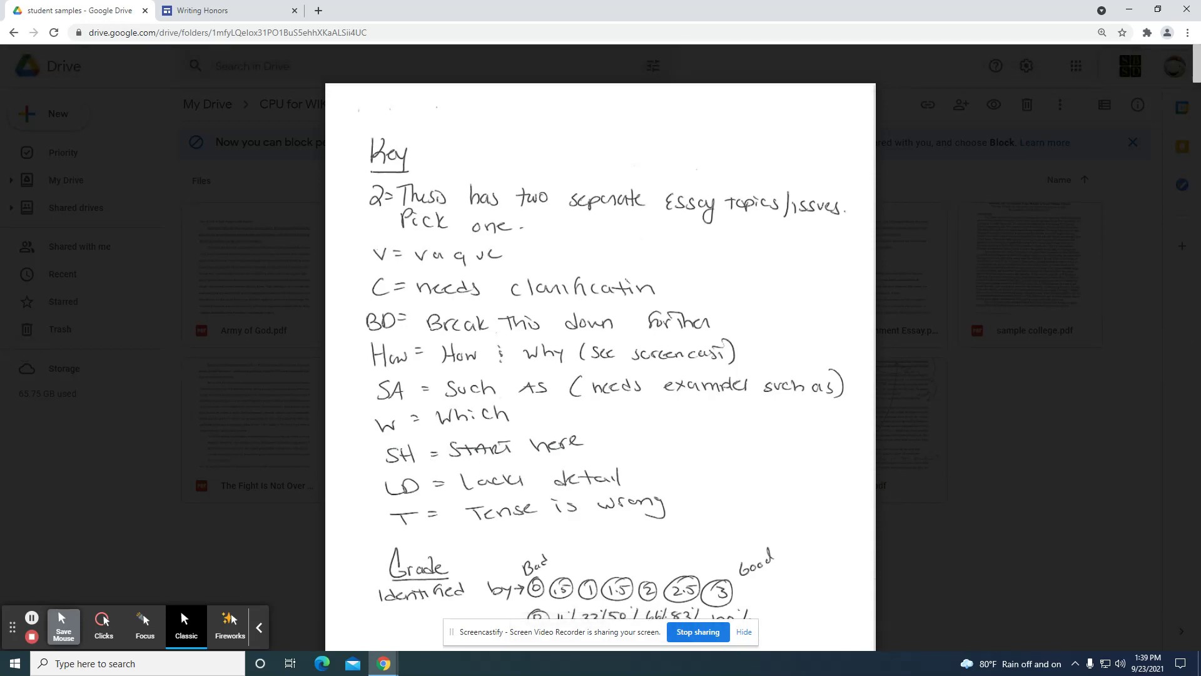
scroll(509, 470, down, 3)
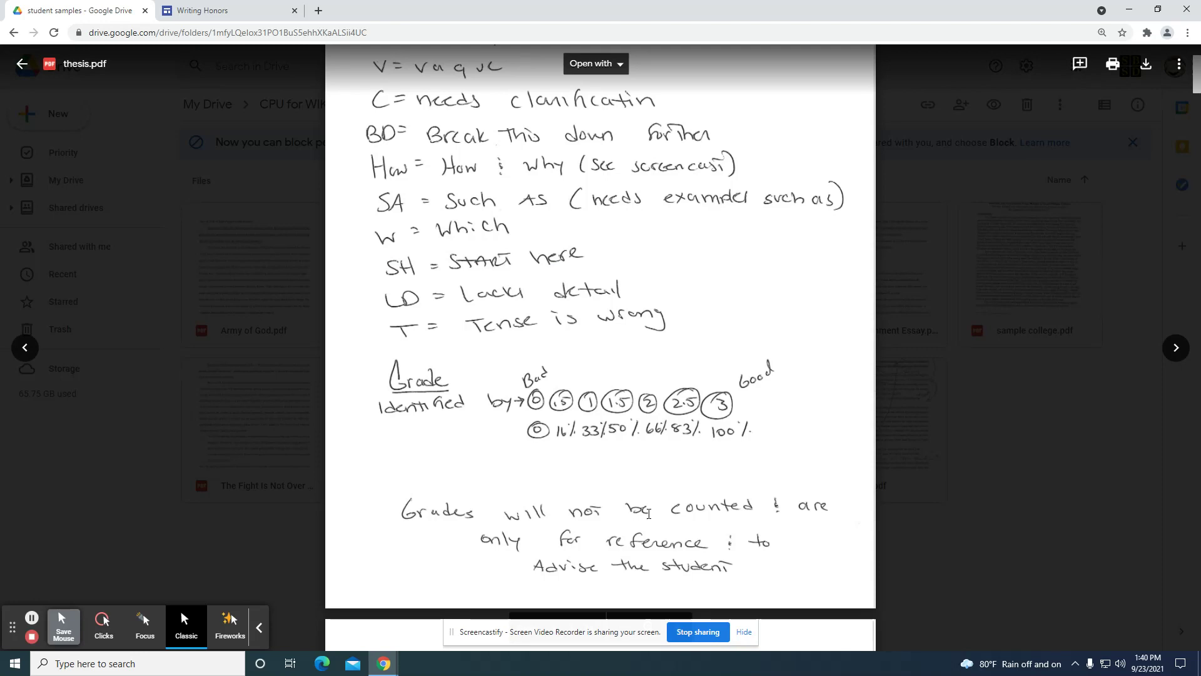
scroll(649, 516, down, 7)
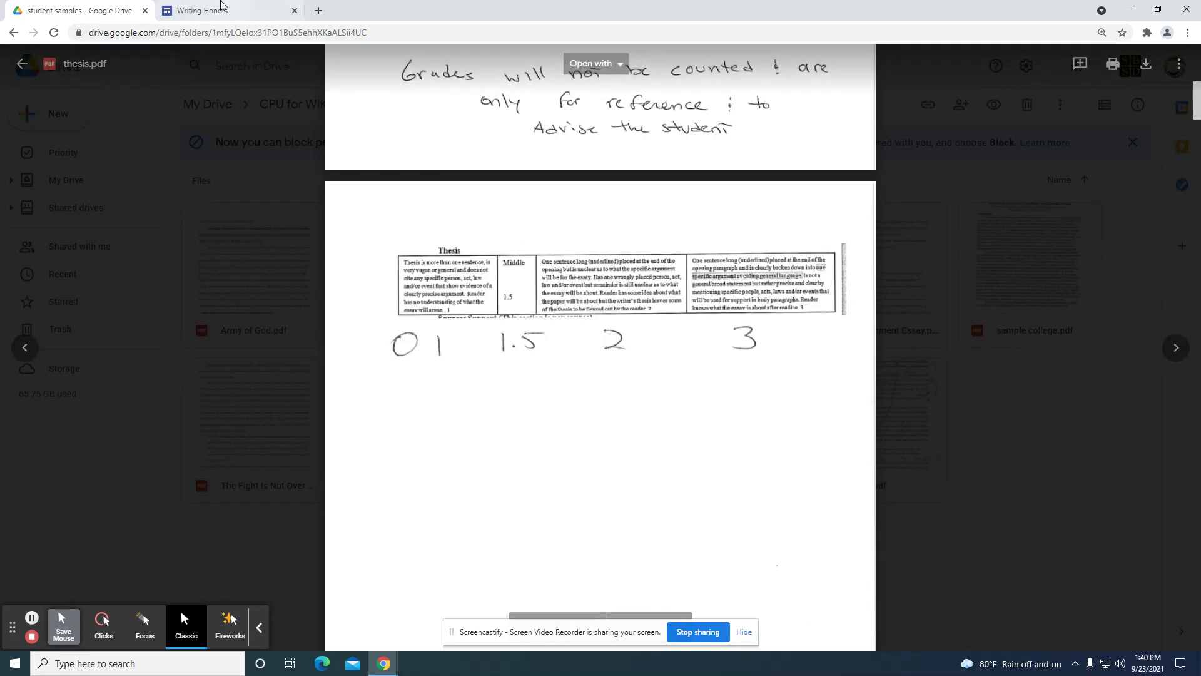
Step: Open 2020NEW RUBRIC.pdf on the Writing Honors site and scroll to its Opening, Thesis and Sources Support rows
click(222, 7)
scroll(411, 371, down, 20)
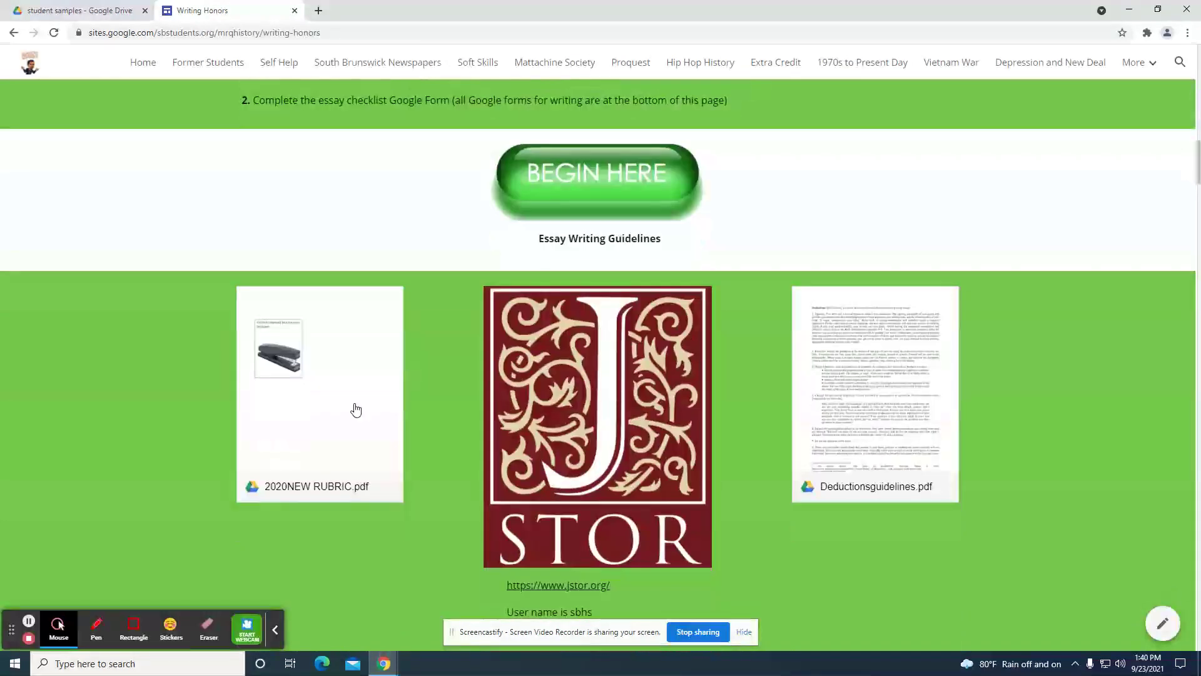
click(318, 436)
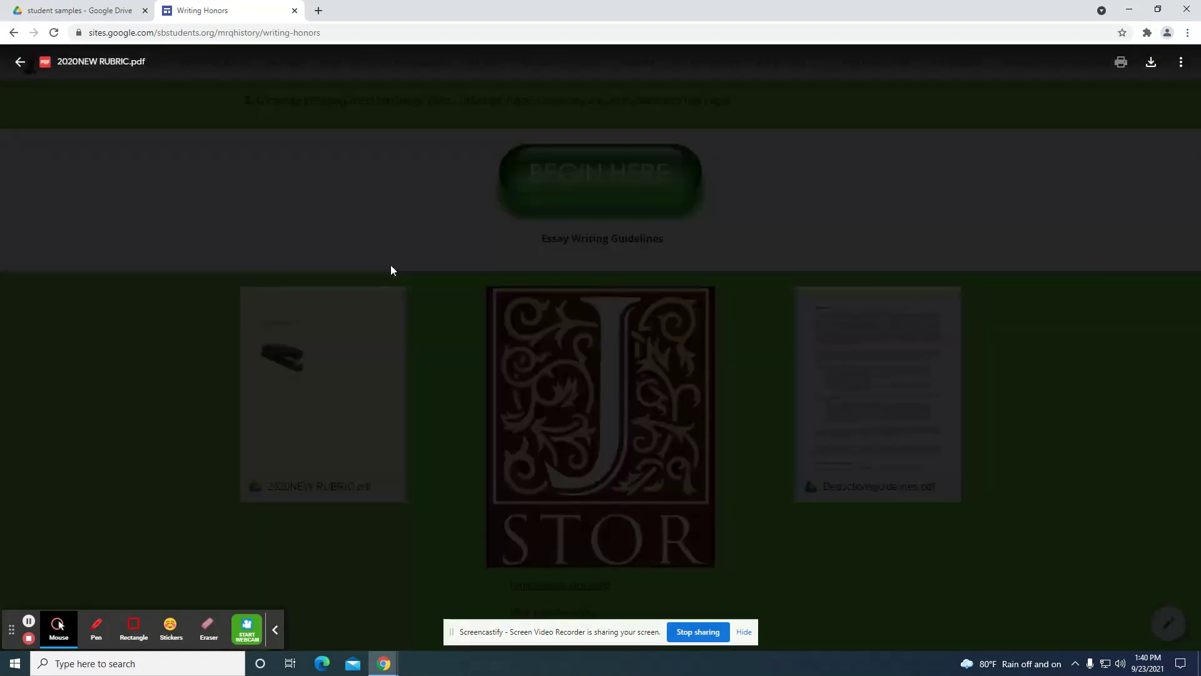
scroll(621, 358, down, 5)
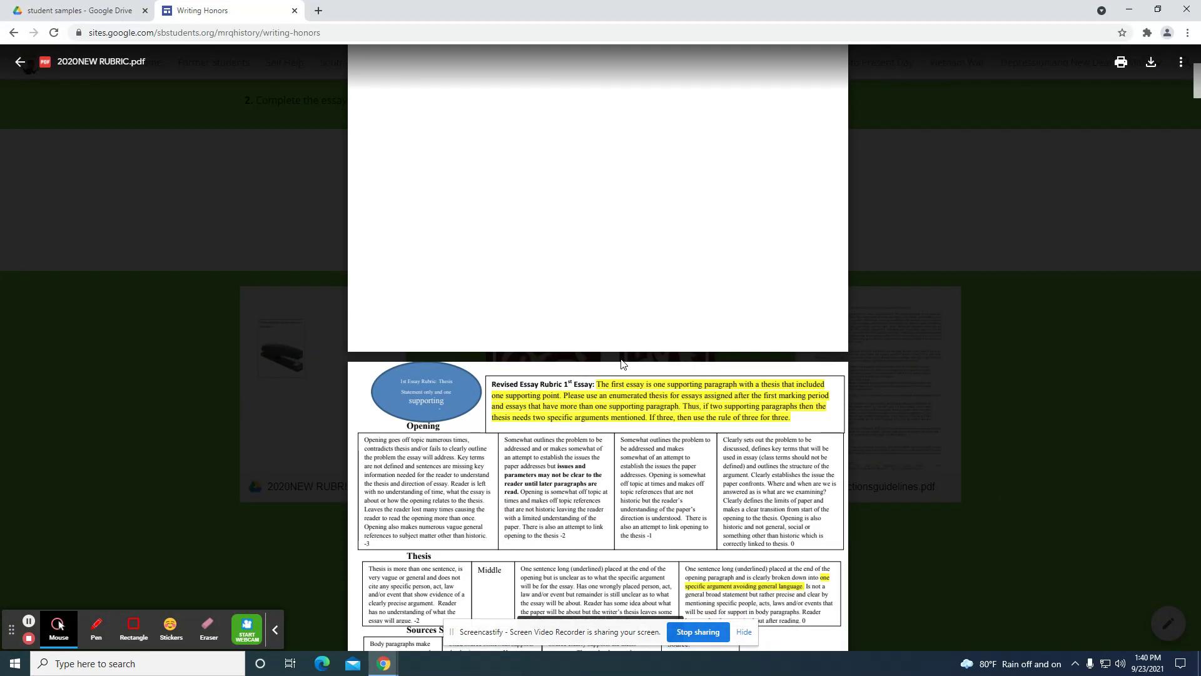
scroll(622, 363, down, 2)
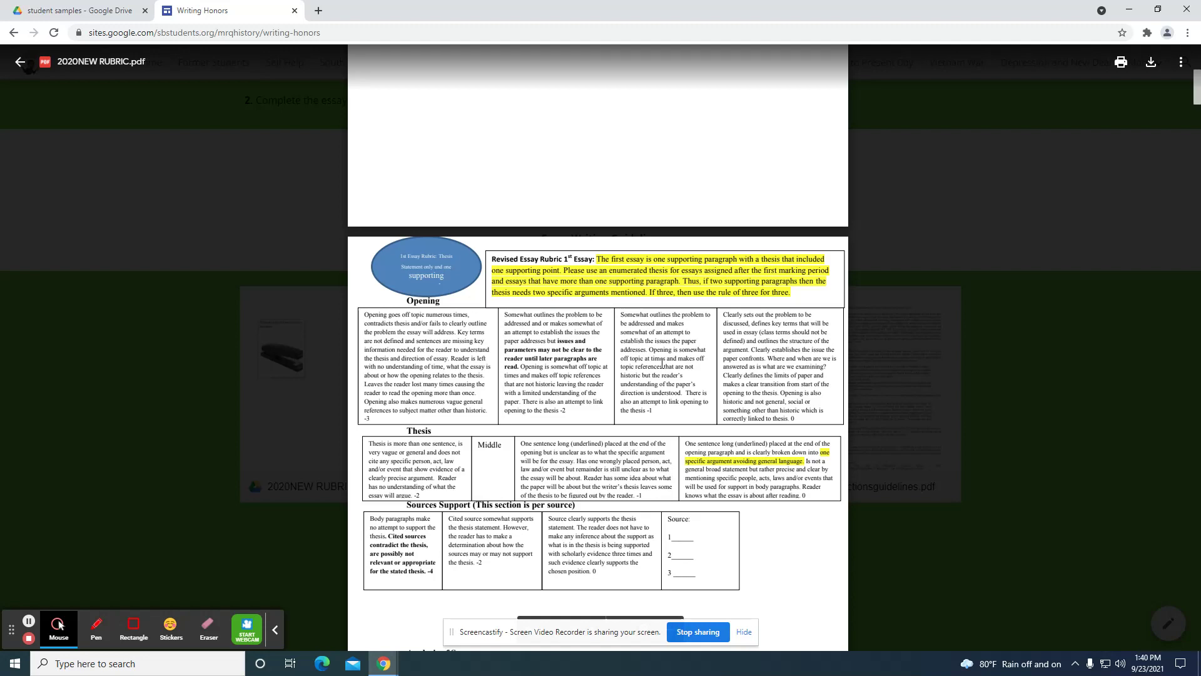
scroll(606, 537, down, 1)
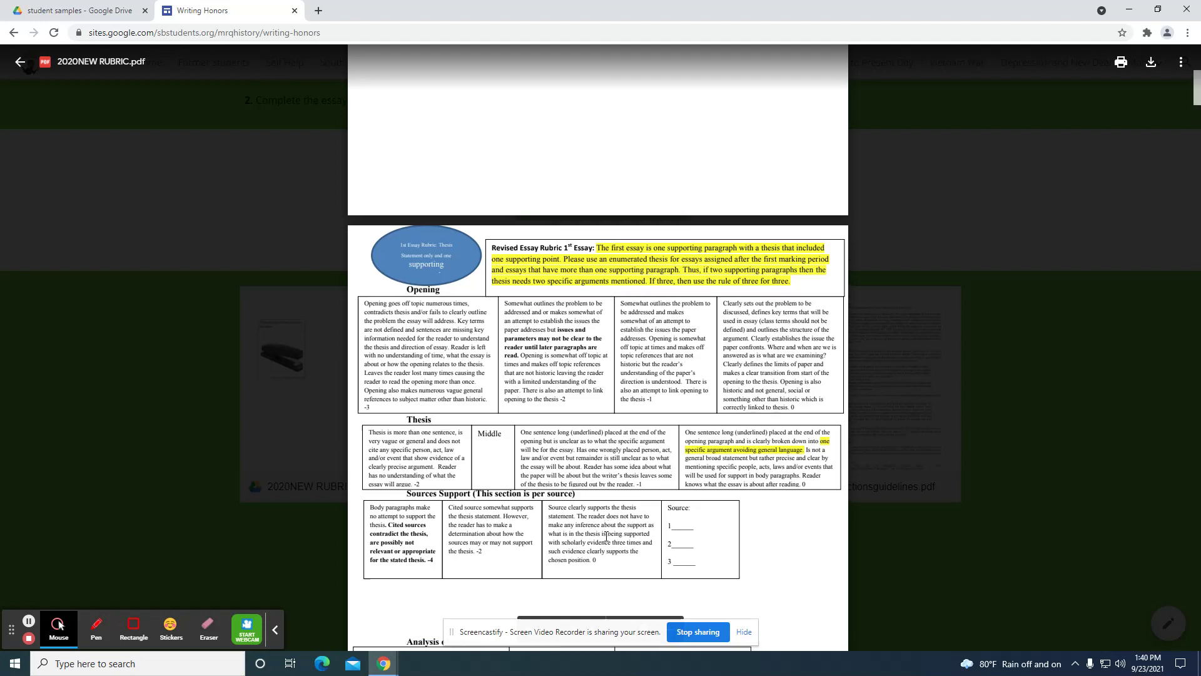
scroll(606, 537, down, 2)
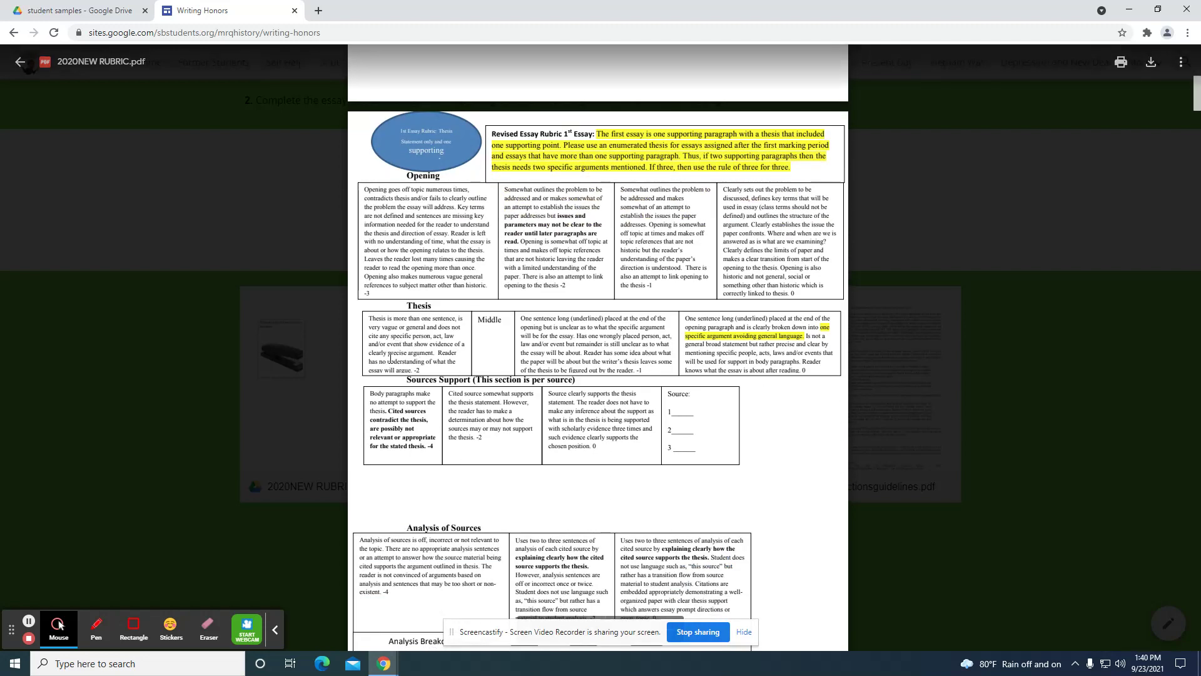
Step: Return to thesis.pdf in Drive and scroll down to the 2A page of student theses
click(65, 11)
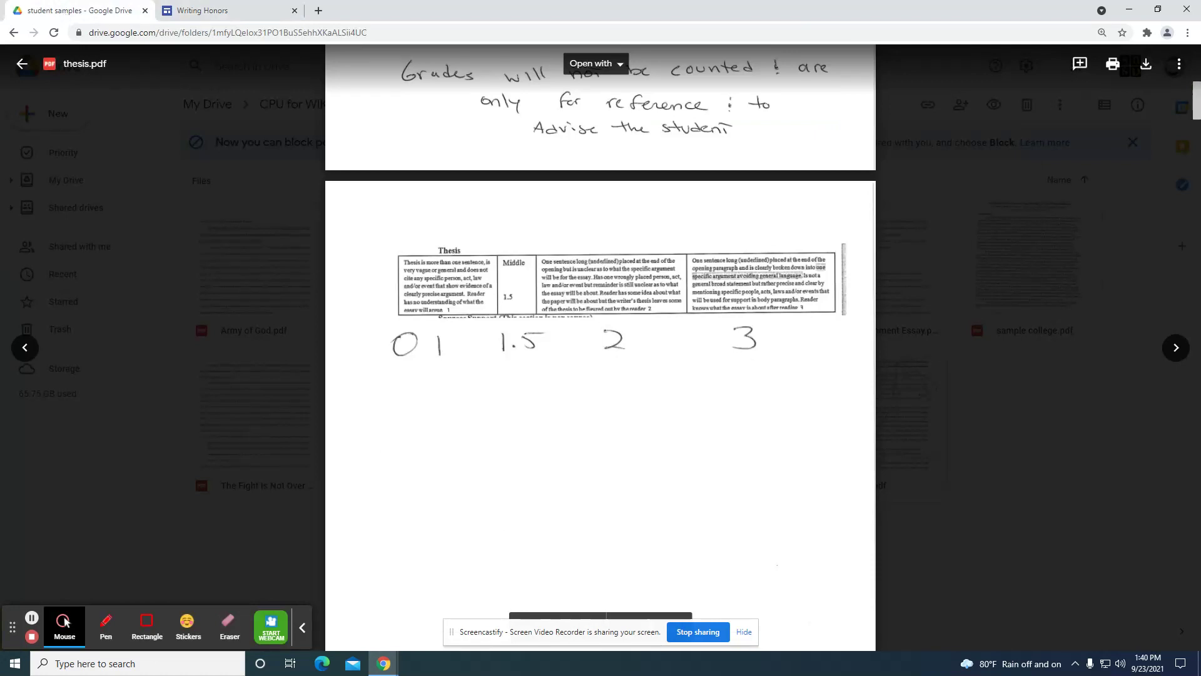
scroll(600, 376, down, 4)
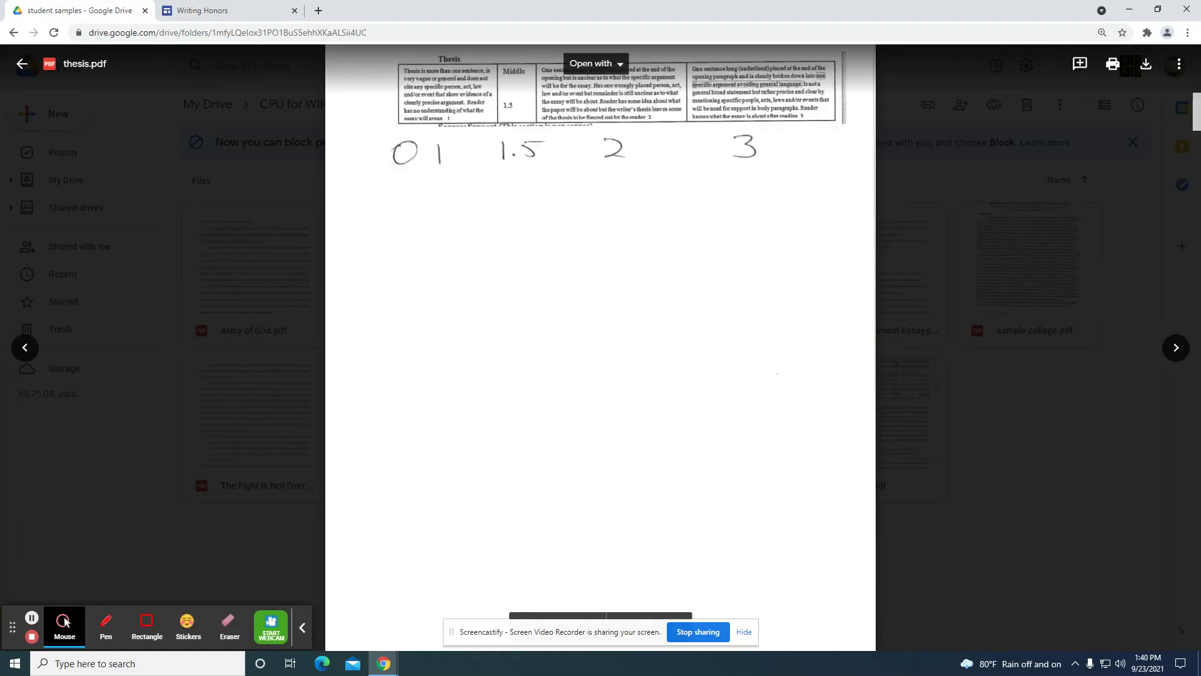
scroll(600, 376, up, 3)
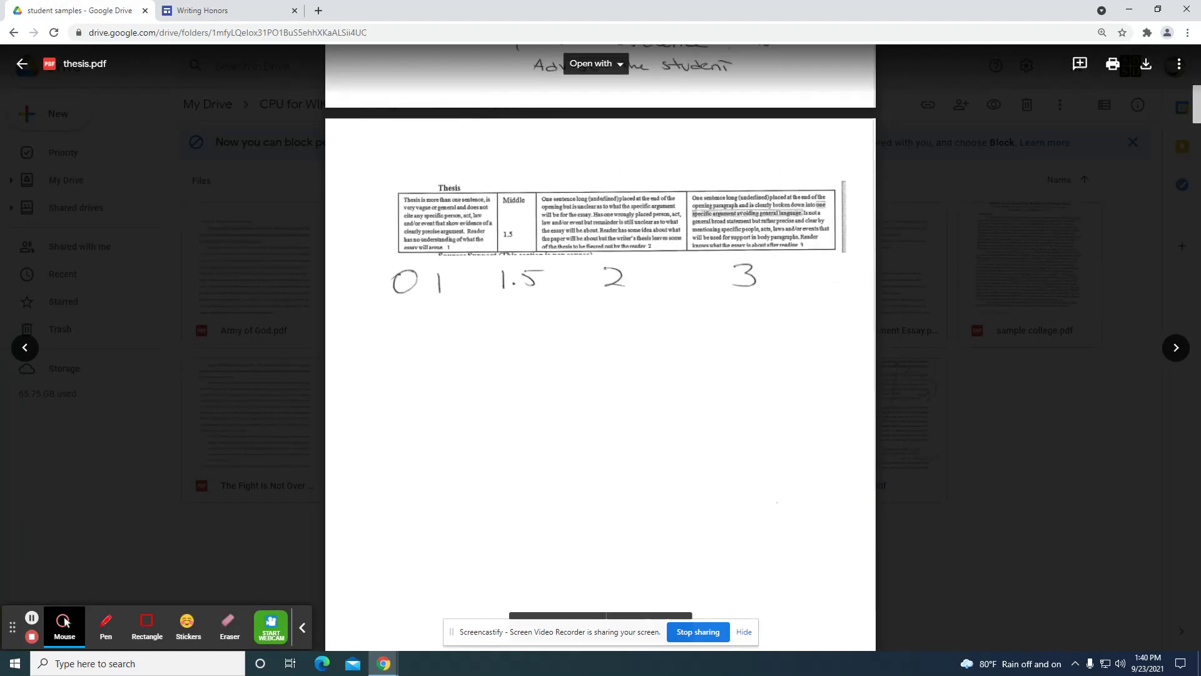
scroll(600, 375, down, 6)
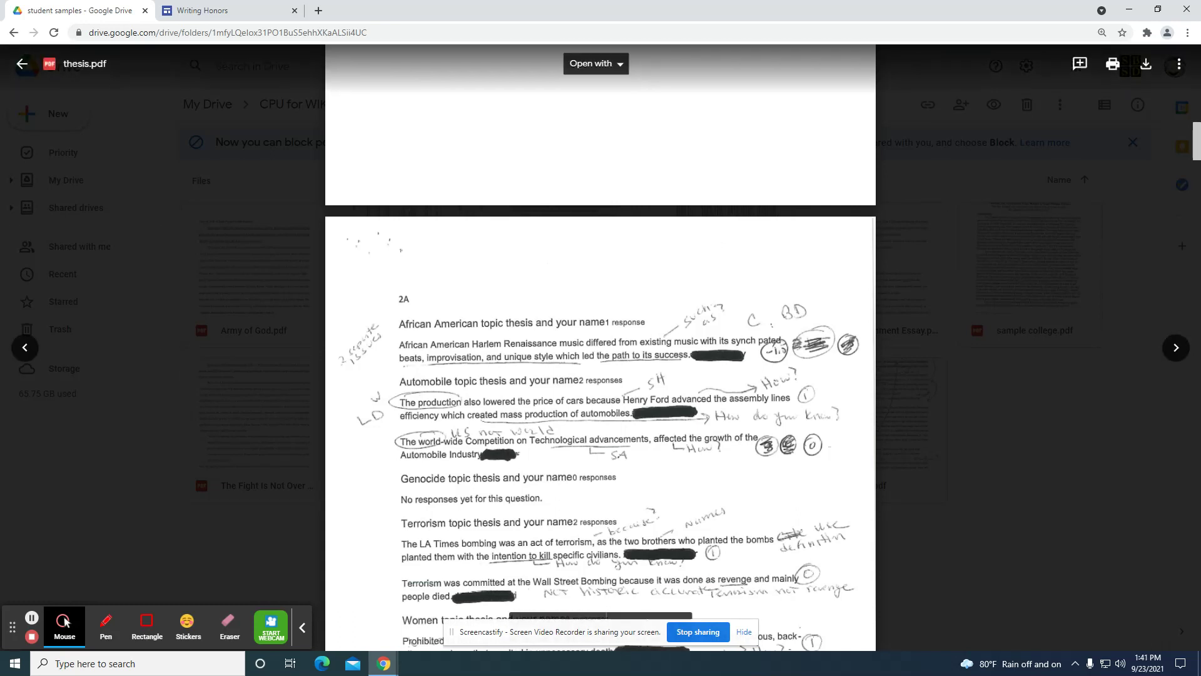
scroll(601, 431, down, 1)
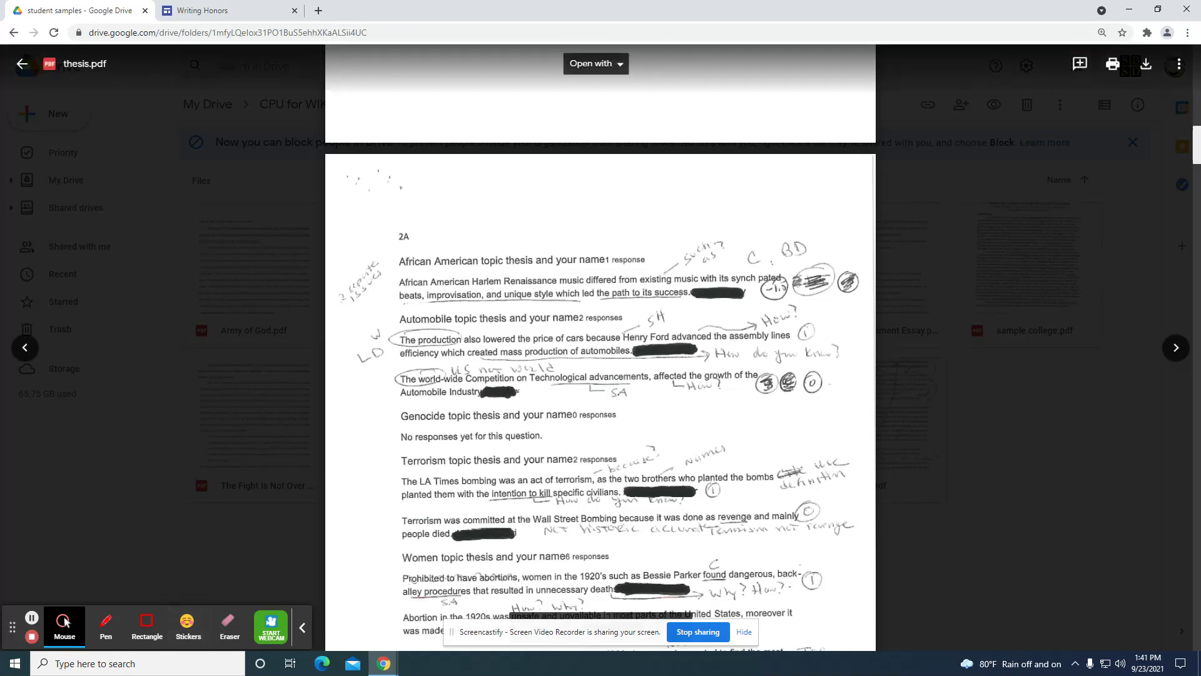
Step: Turn on the red pen, underline 'created mass production' and point an arrow at the world-wide thesis
click(64, 622)
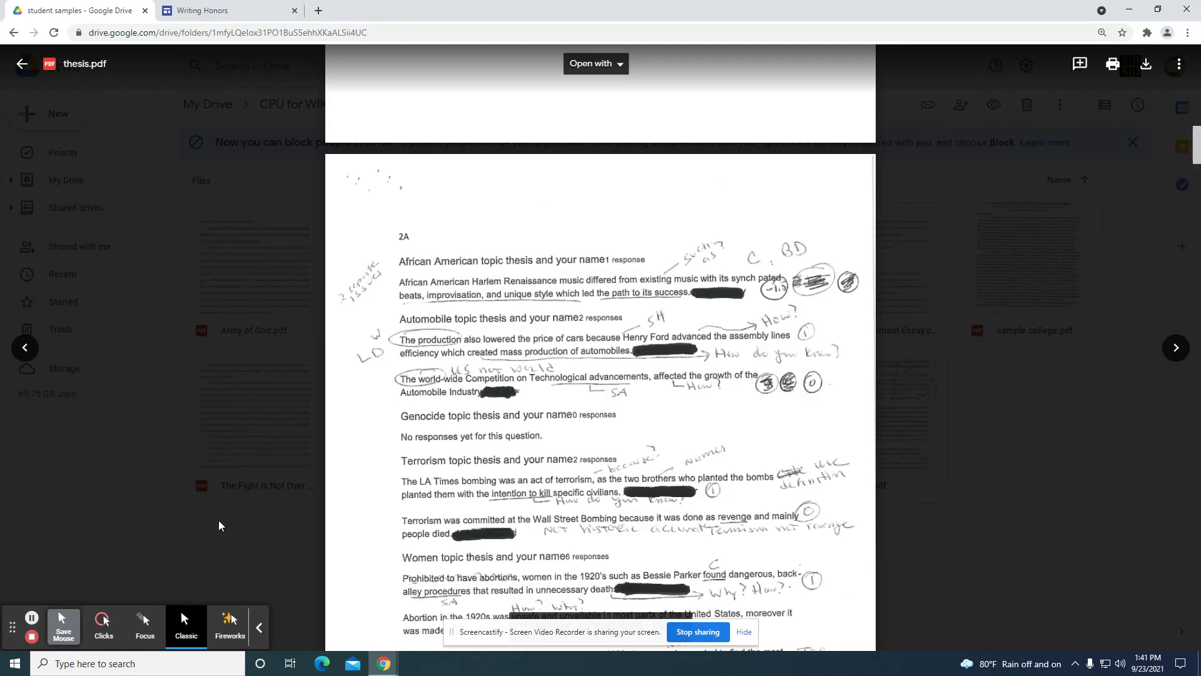
key(alt+p)
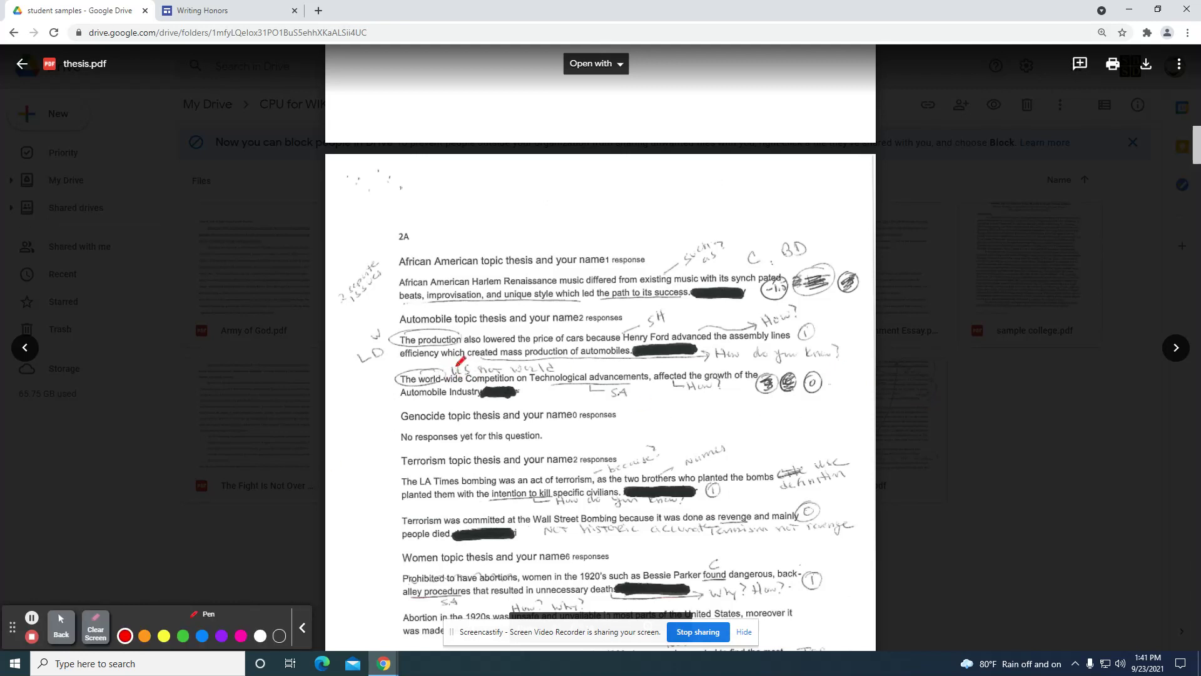
mouse_move(486, 359)
mouse_down()
mouse_move(546, 358)
mouse_move(444, 374)
mouse_move(560, 367)
mouse_move(551, 358)
mouse_up()
mouse_move(338, 379)
mouse_down()
mouse_move(389, 366)
mouse_move(383, 396)
mouse_up()
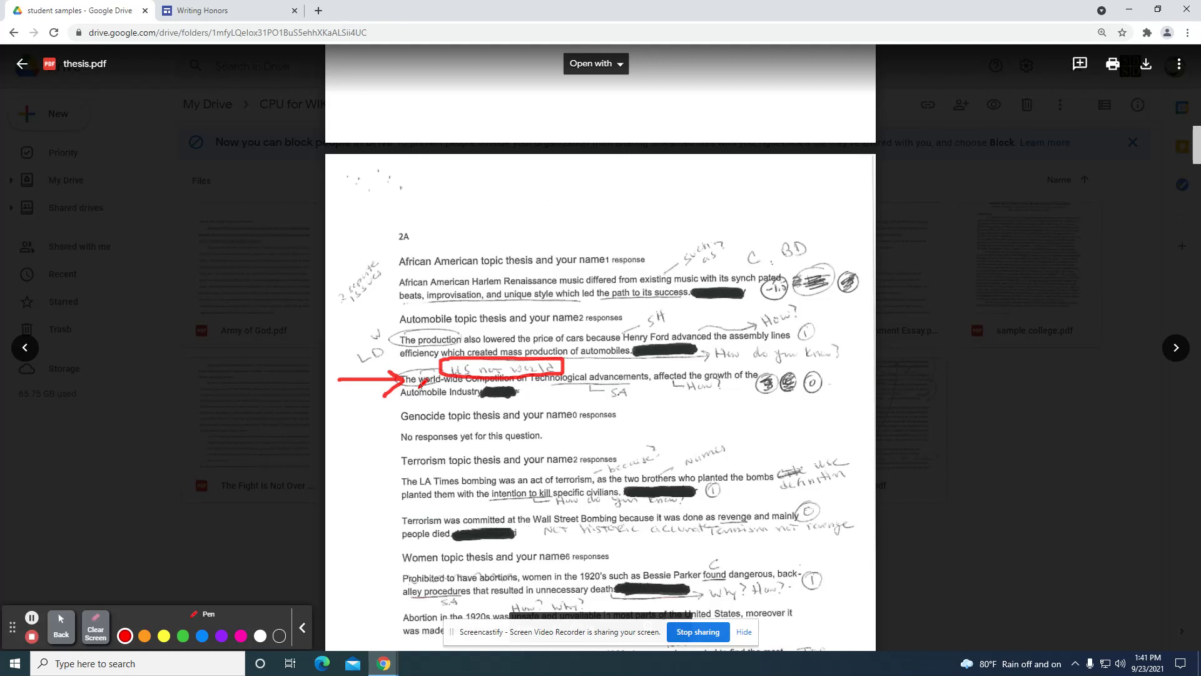
key(alt)
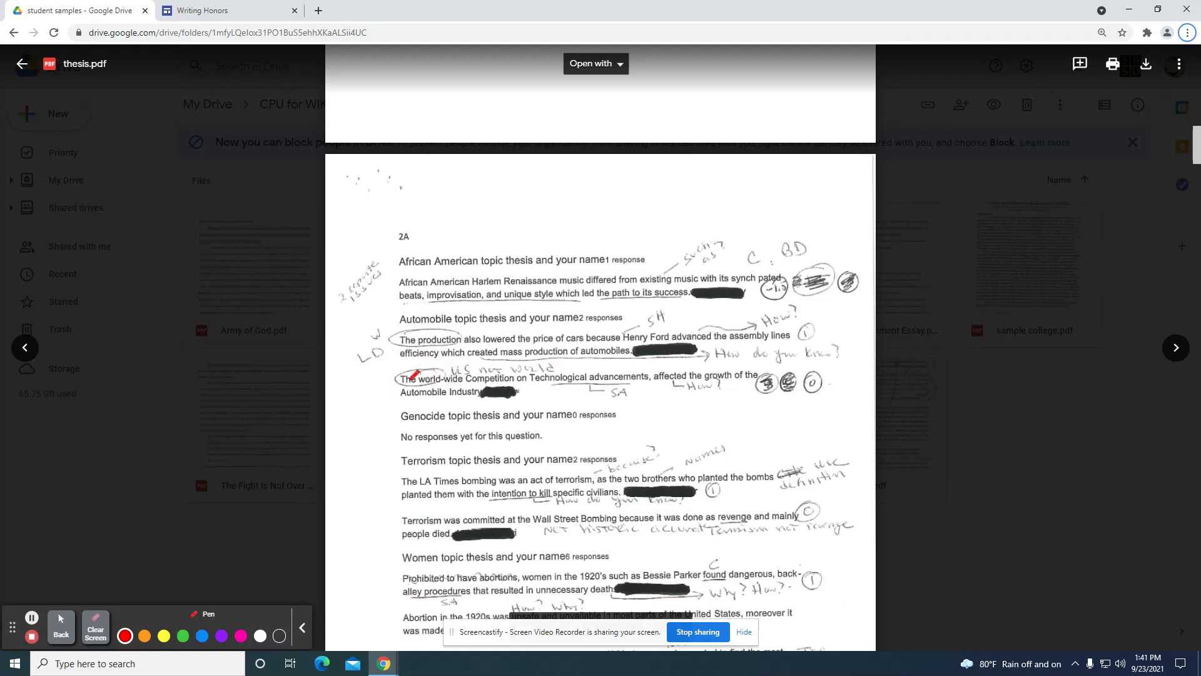
Step: Strike through 'The world-wide', underline 'Technological advancements', write a 1./2./3. list, then clear the marks
drag(401, 379, 464, 373)
mouse_move(634, 375)
mouse_down()
mouse_move(537, 375)
mouse_move(633, 373)
mouse_move(591, 383)
mouse_move(593, 399)
mouse_move(654, 451)
mouse_up()
click(659, 418)
click(659, 448)
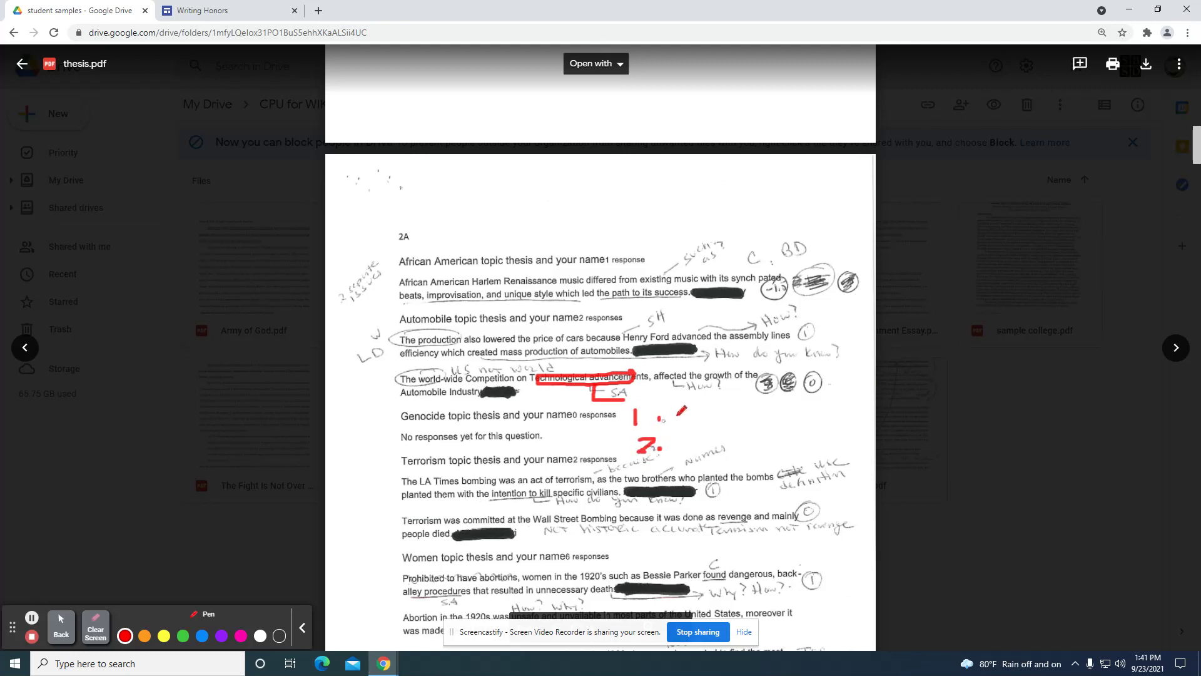
mouse_move(643, 451)
mouse_down()
mouse_move(654, 459)
mouse_move(644, 483)
mouse_move(677, 467)
mouse_up()
drag(658, 362, 651, 413)
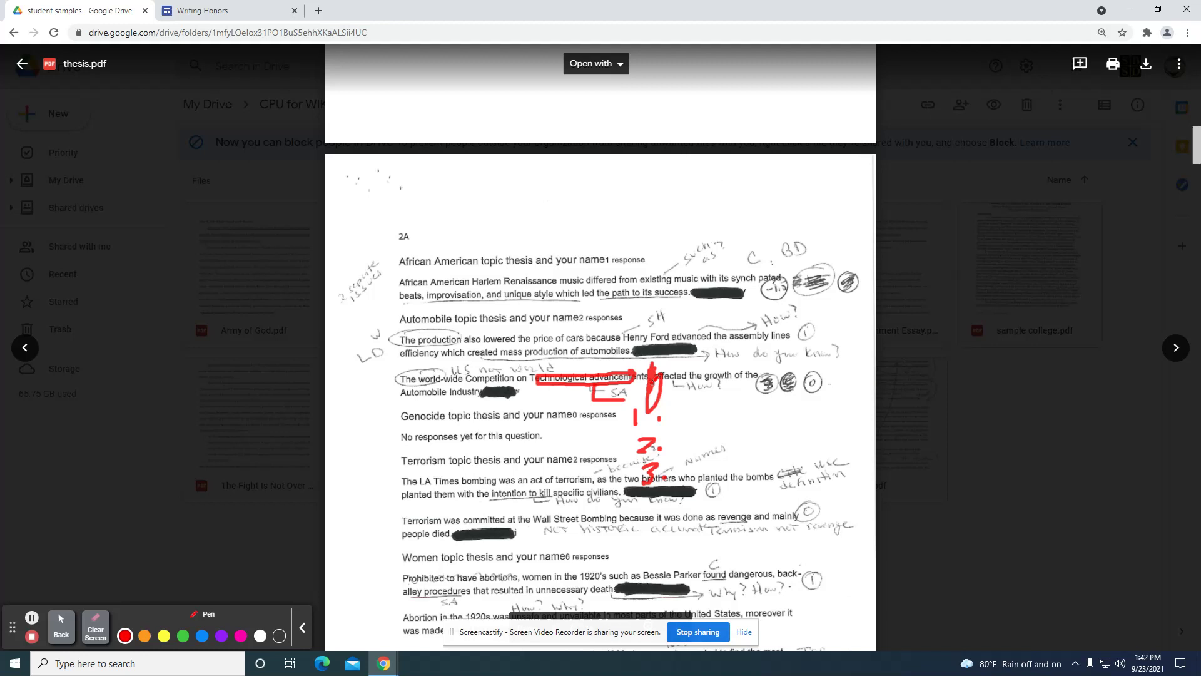
key(alt+z)
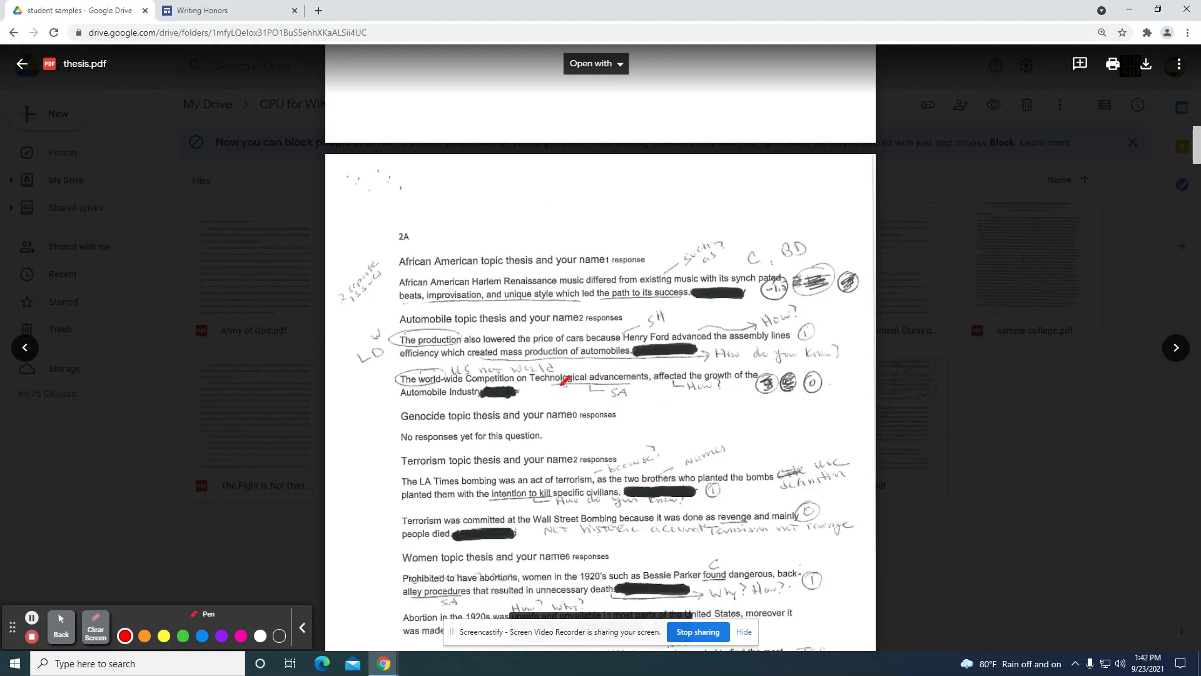
Step: Underline 'Technological advancements', circle 'affected' with a line to the margin, then clear the marks
mouse_move(542, 386)
mouse_down()
mouse_move(638, 379)
mouse_move(652, 407)
mouse_up()
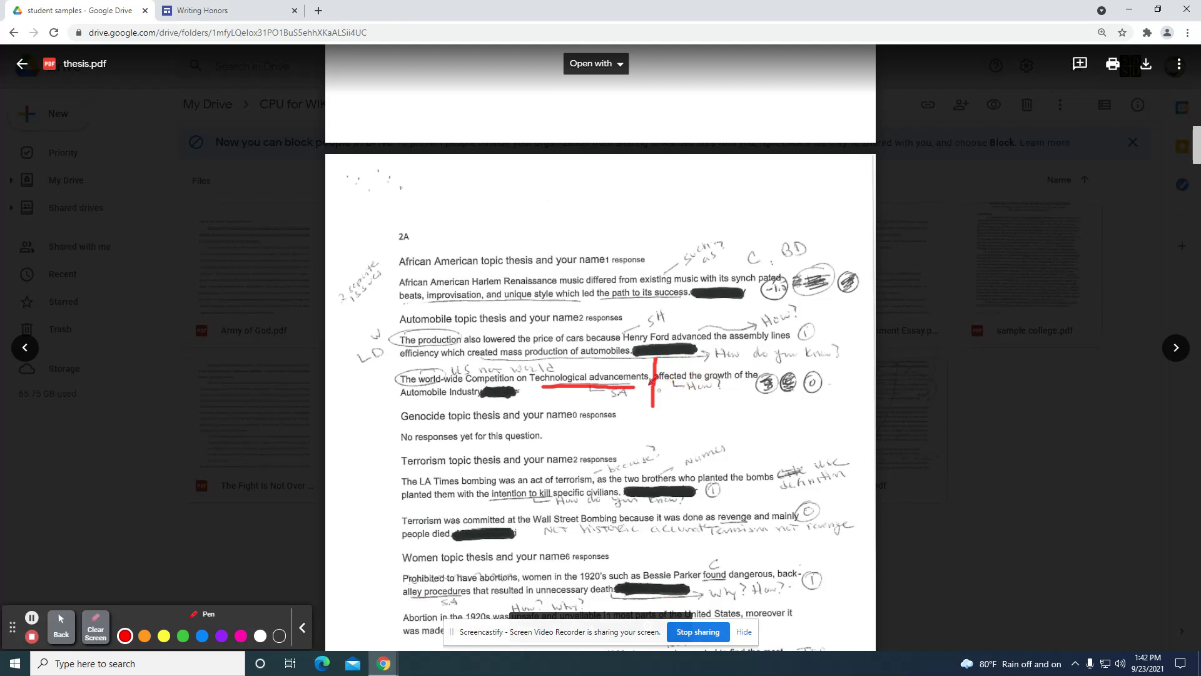
mouse_move(652, 380)
mouse_down()
mouse_move(671, 354)
mouse_move(848, 280)
mouse_up()
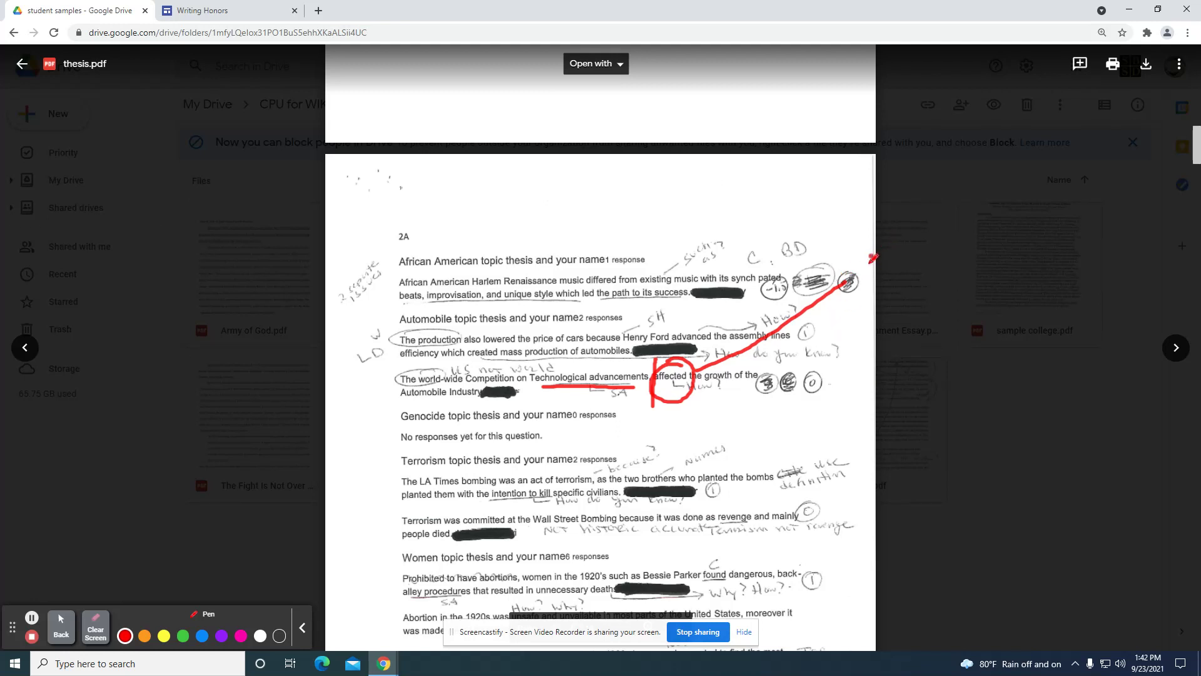
drag(871, 256, 870, 278)
click(889, 270)
key(alt+z)
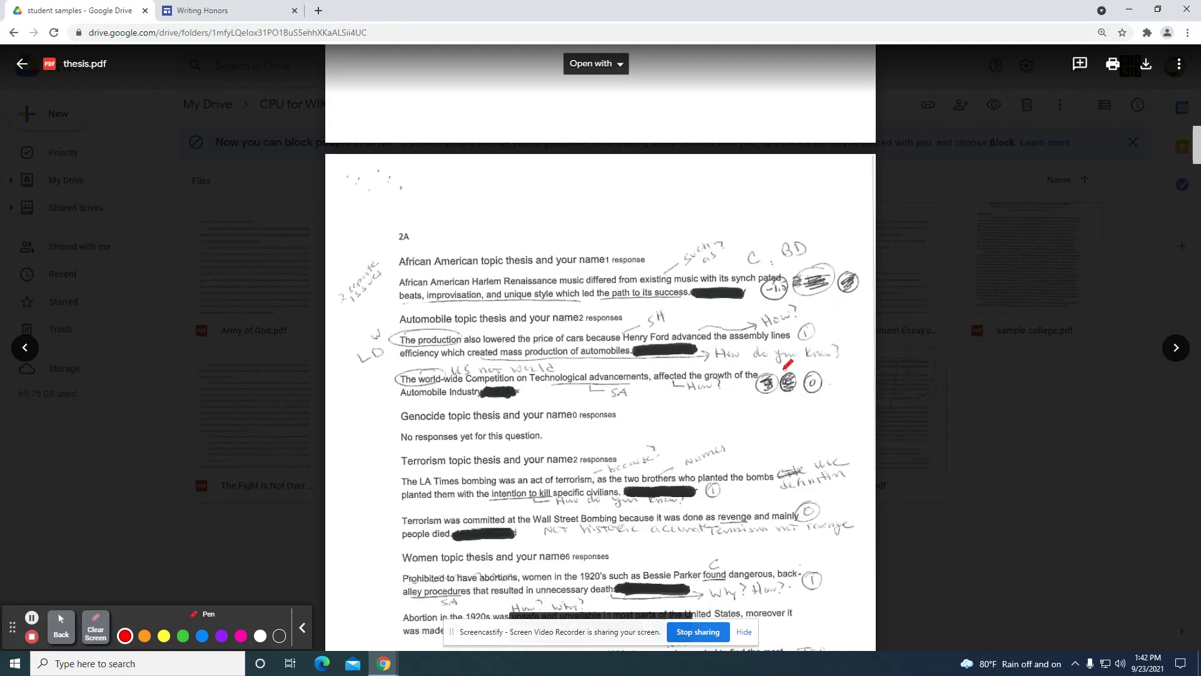
Step: Circle 'Technological advancements' and the 'How?' note, write a red 2, then clear and leave Pen mode
mouse_move(630, 365)
mouse_down()
mouse_move(570, 366)
mouse_move(637, 374)
mouse_up()
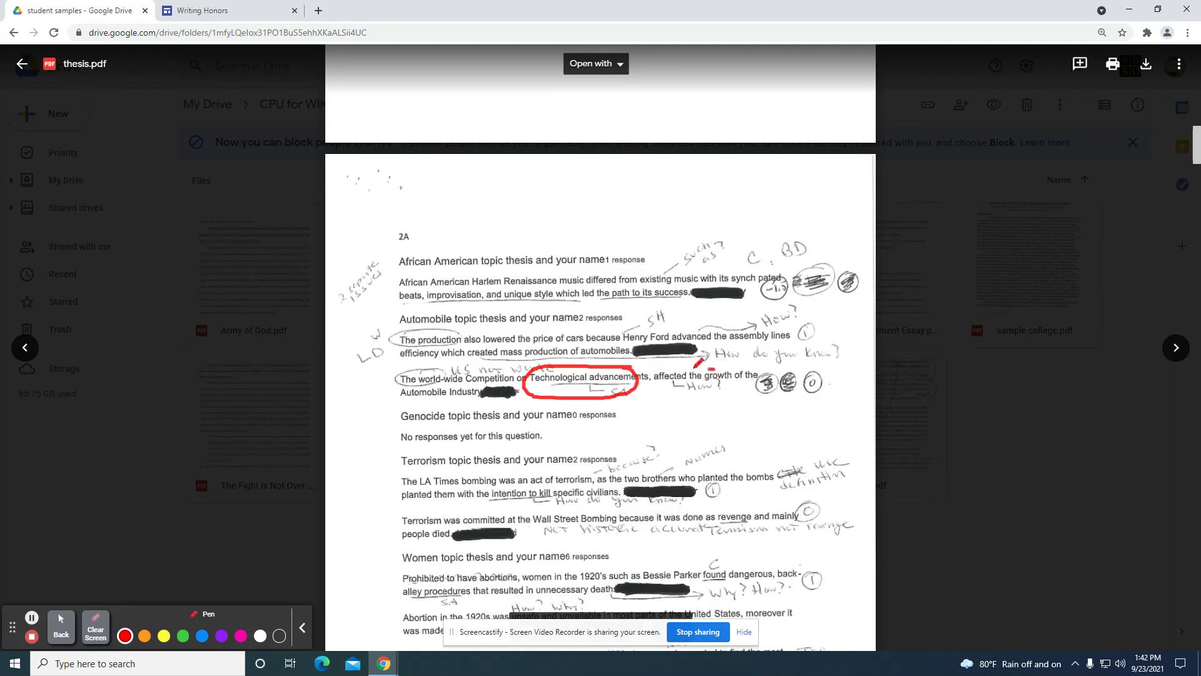
drag(707, 368, 762, 373)
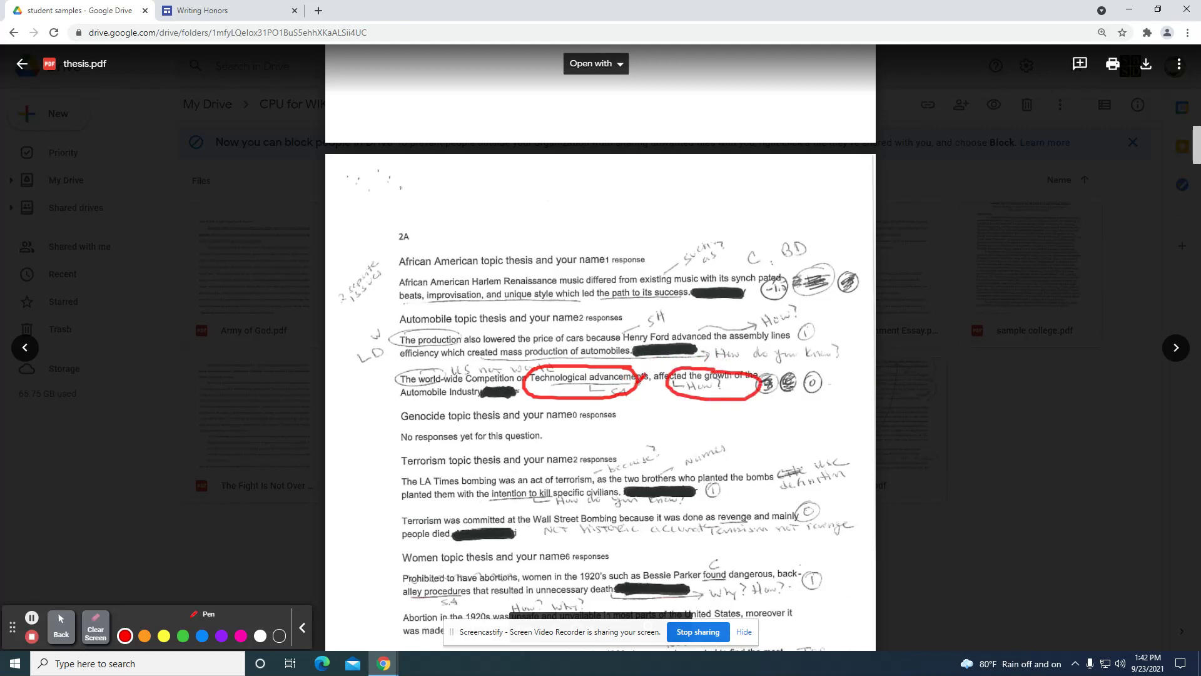
mouse_move(838, 358)
mouse_down()
mouse_move(841, 373)
mouse_move(865, 371)
mouse_up()
key(alt+z)
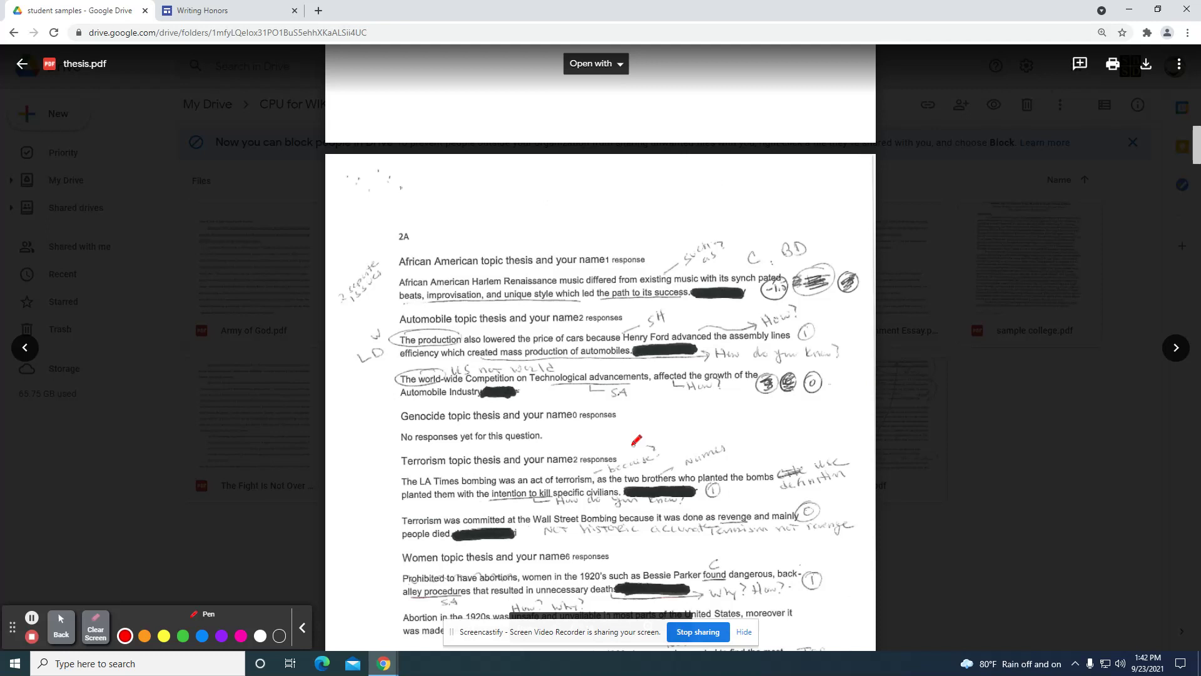
key(alt+p)
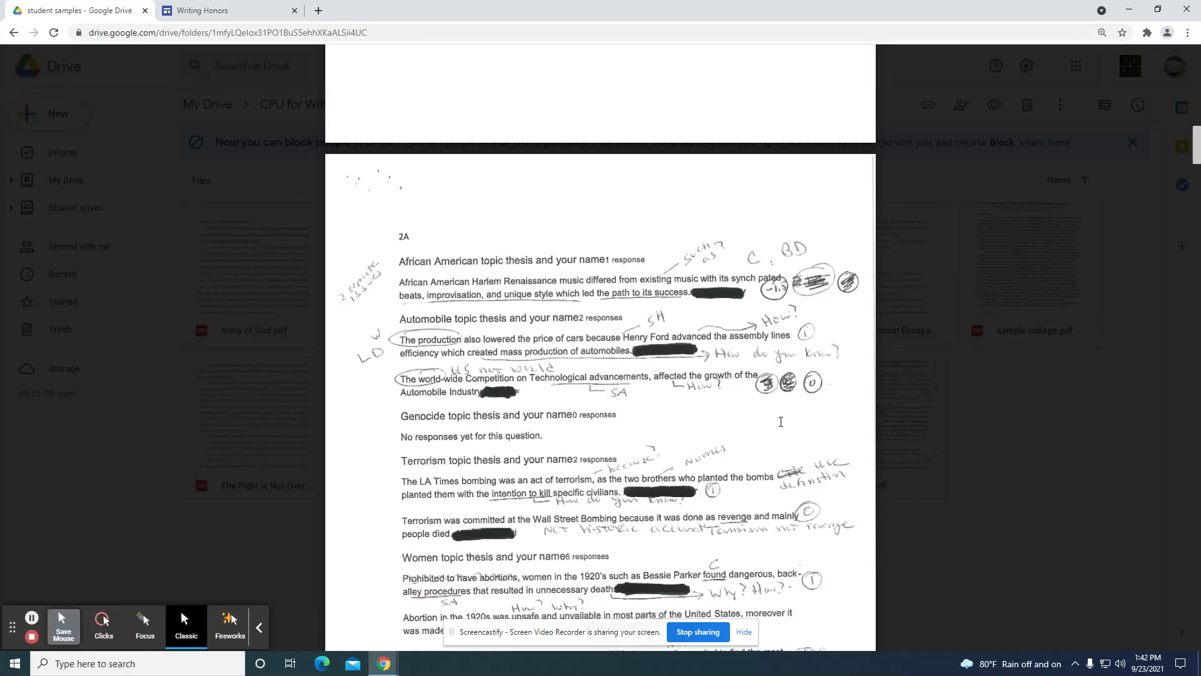
Step: Scroll down, turn on the red pen and write a 1., 2., 3. list above the Terrorism heading
scroll(907, 485, down, 2)
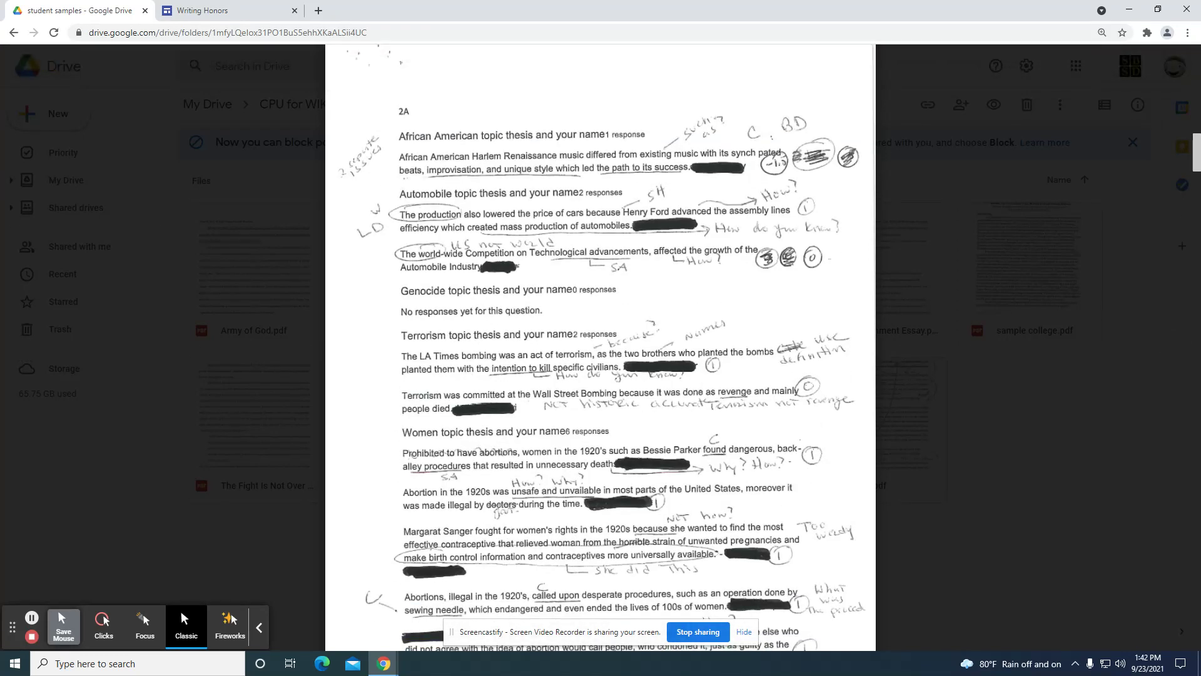
key(alt+t)
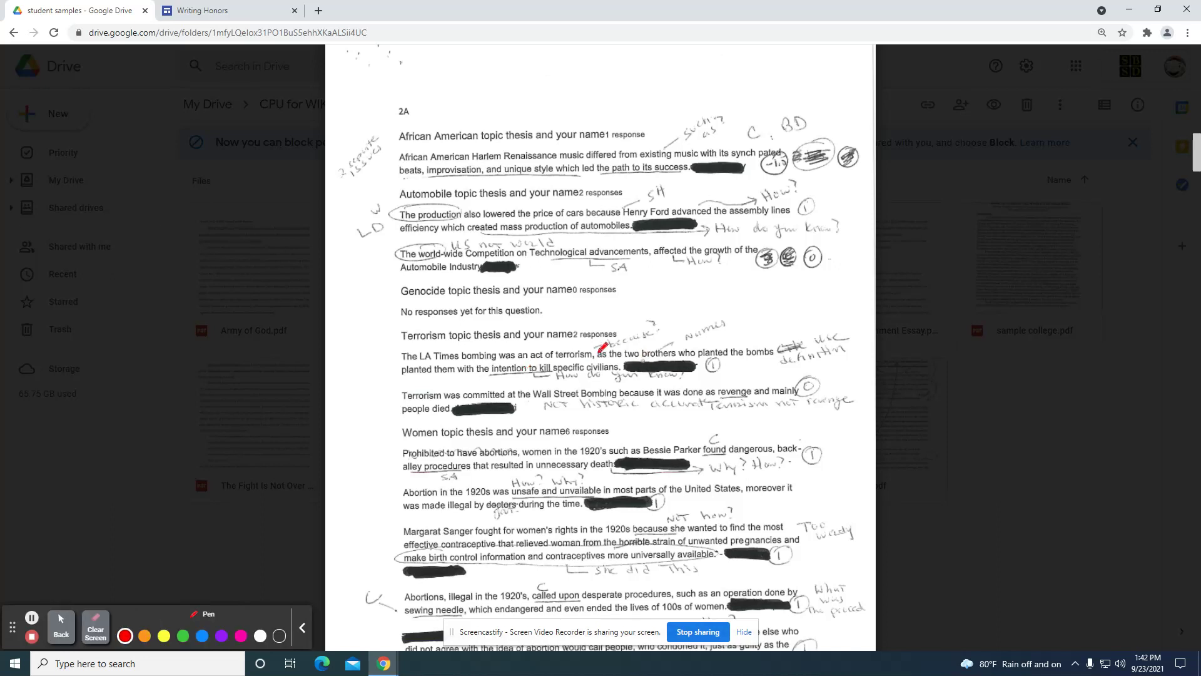
drag(590, 348, 676, 305)
mouse_move(596, 287)
mouse_down()
mouse_move(611, 300)
mouse_move(683, 292)
mouse_up()
click(610, 299)
click(694, 287)
mouse_move(743, 270)
mouse_down()
mouse_move(759, 270)
mouse_move(752, 285)
mouse_up()
click(783, 284)
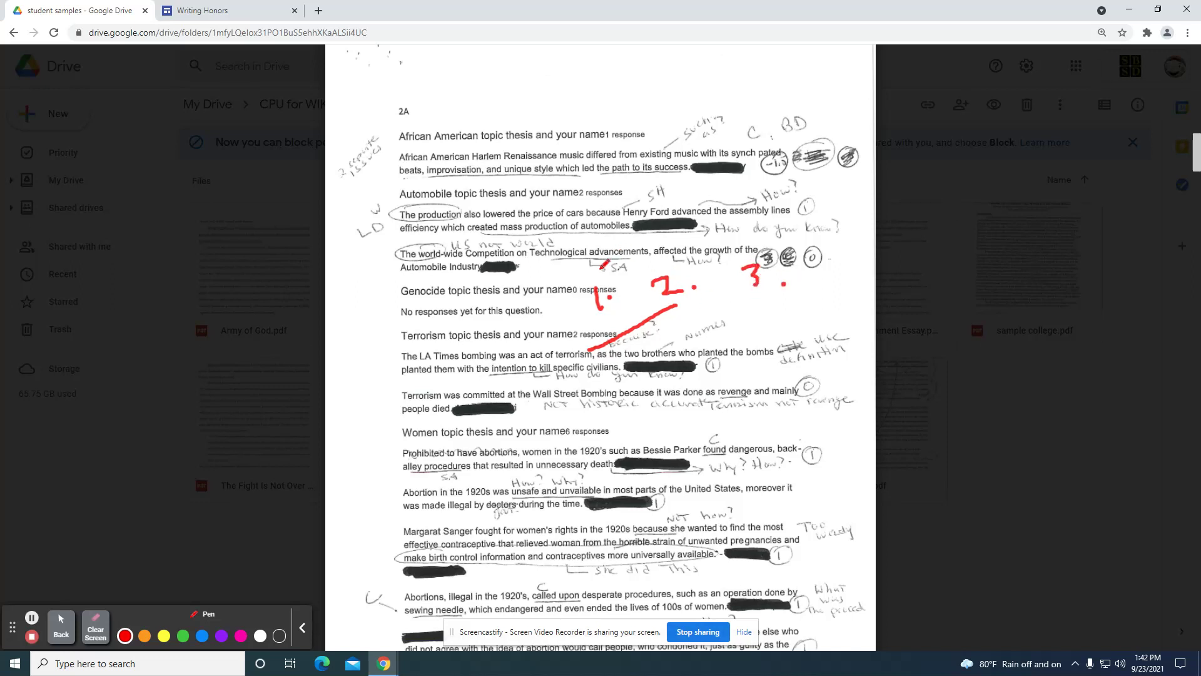
mouse_move(599, 270)
mouse_down()
mouse_move(624, 235)
mouse_move(694, 216)
mouse_move(765, 233)
mouse_move(591, 283)
mouse_move(602, 293)
mouse_move(462, 205)
mouse_up()
Step: Add red lines, a 3., a 4., a circled 1 and margin marks, then erase them all
drag(394, 166, 441, 177)
drag(665, 270, 637, 126)
mouse_move(624, 90)
mouse_down()
mouse_move(643, 110)
mouse_move(623, 121)
mouse_up()
click(671, 118)
drag(758, 252, 852, 176)
drag(908, 133, 910, 181)
click(941, 169)
mouse_move(202, 122)
mouse_down()
mouse_move(202, 151)
mouse_move(244, 174)
mouse_move(226, 114)
mouse_up()
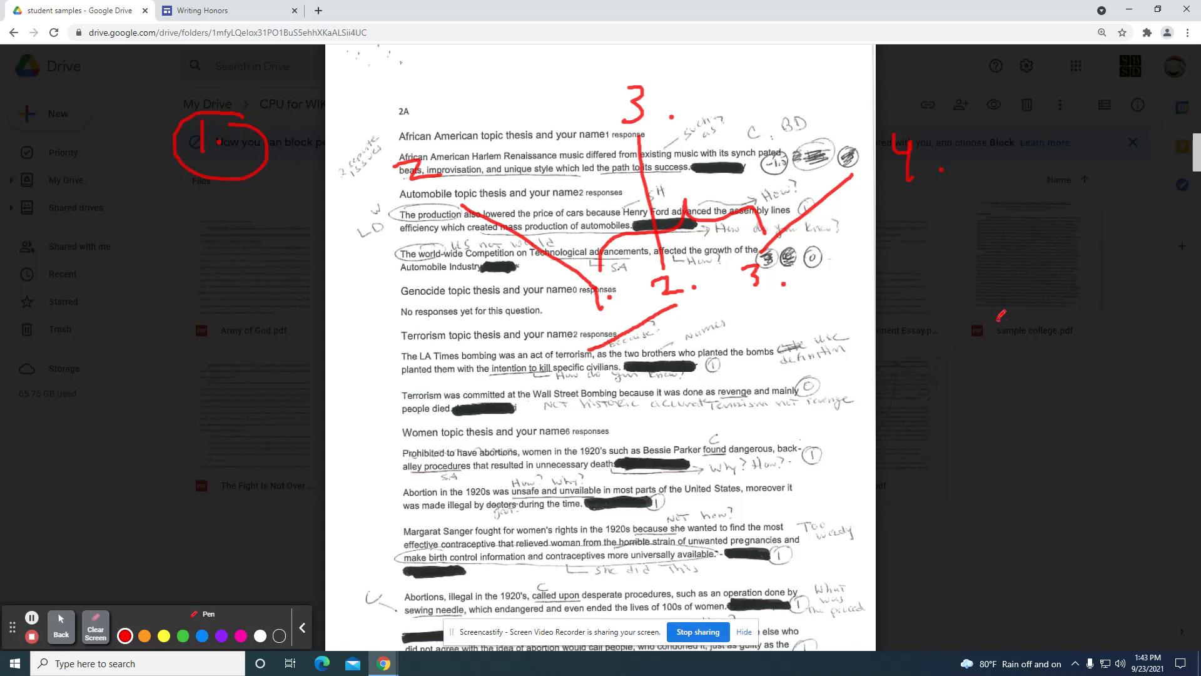
drag(999, 319, 1012, 336)
drag(1051, 300, 1052, 319)
drag(1049, 299, 1078, 298)
click(1090, 305)
key(alt+z)
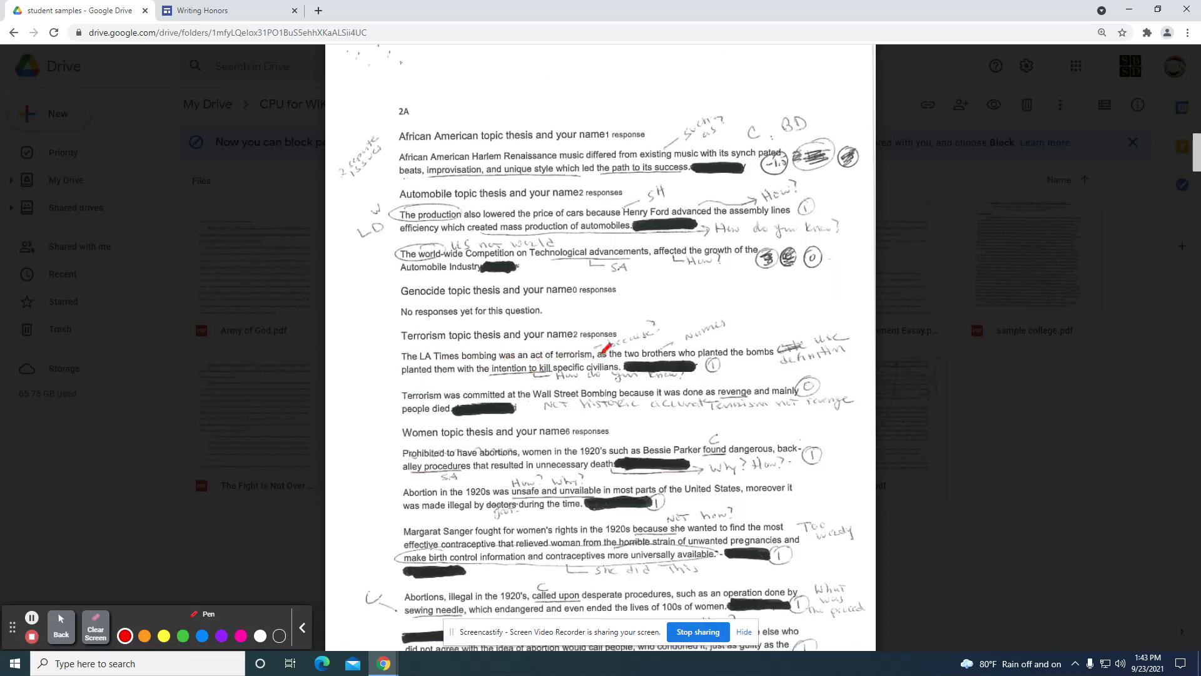
Step: Circle 'two brothers' and box 'intention to kill' with a red arrow in the Terrorism response
drag(670, 330, 808, 266)
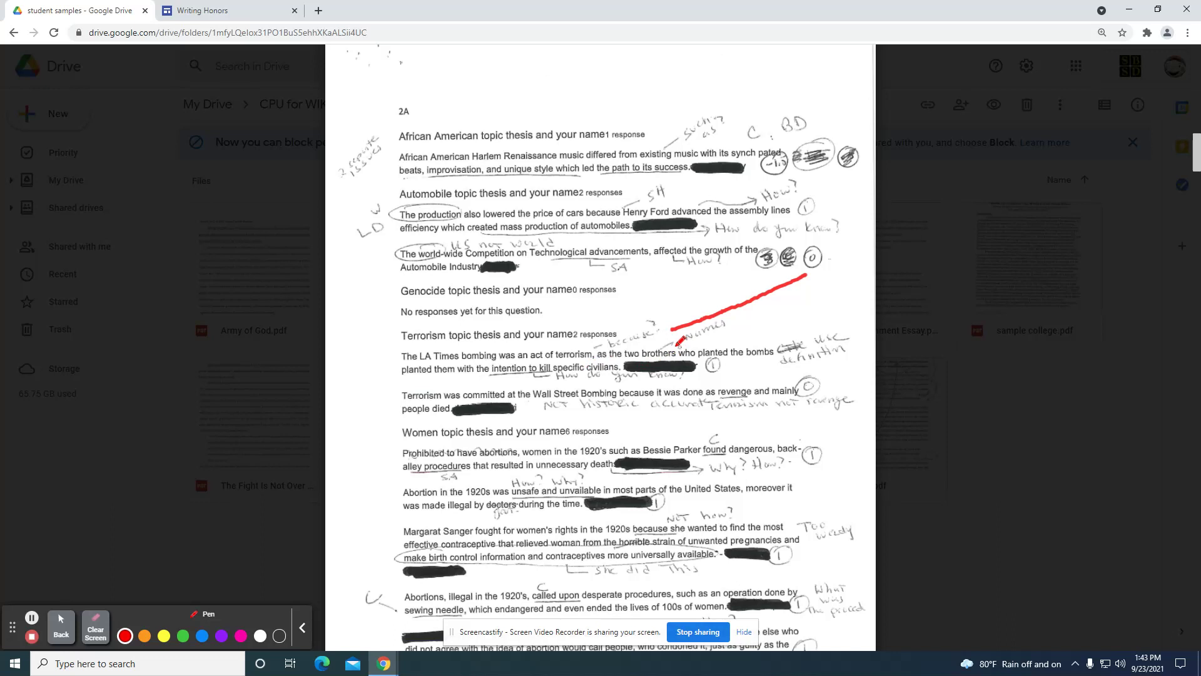
mouse_move(677, 344)
mouse_down()
mouse_move(650, 363)
mouse_move(656, 342)
mouse_up()
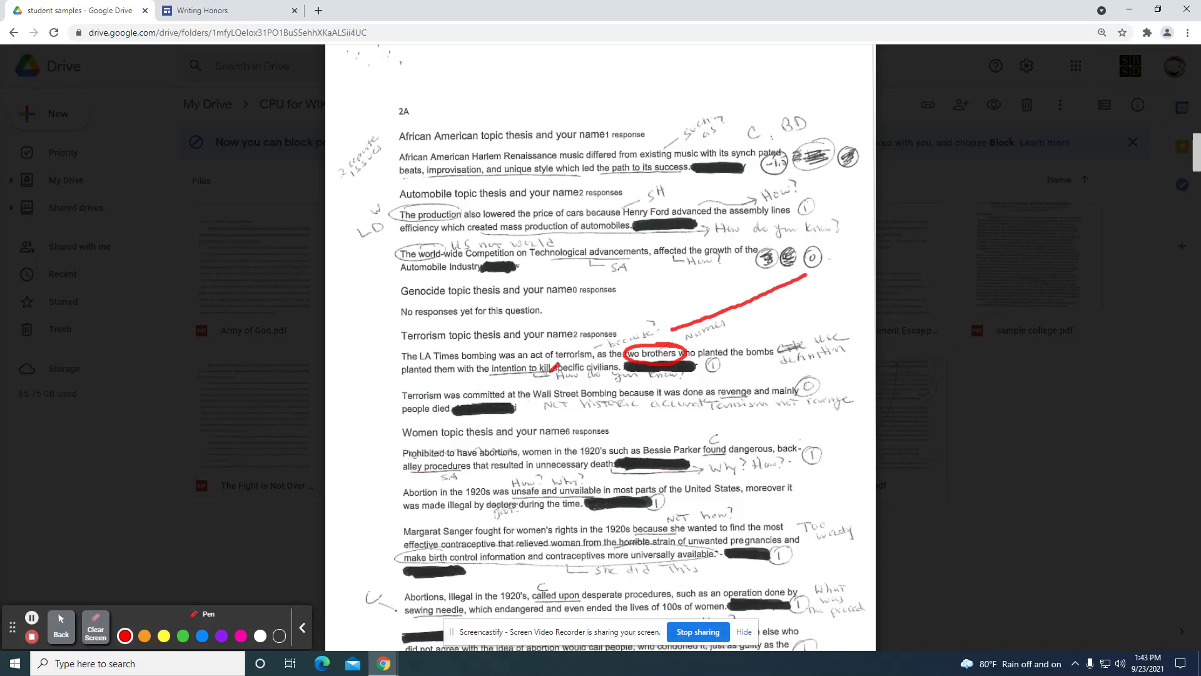
mouse_move(558, 362)
mouse_down()
mouse_move(500, 361)
mouse_move(557, 381)
mouse_move(557, 361)
mouse_move(668, 273)
mouse_up()
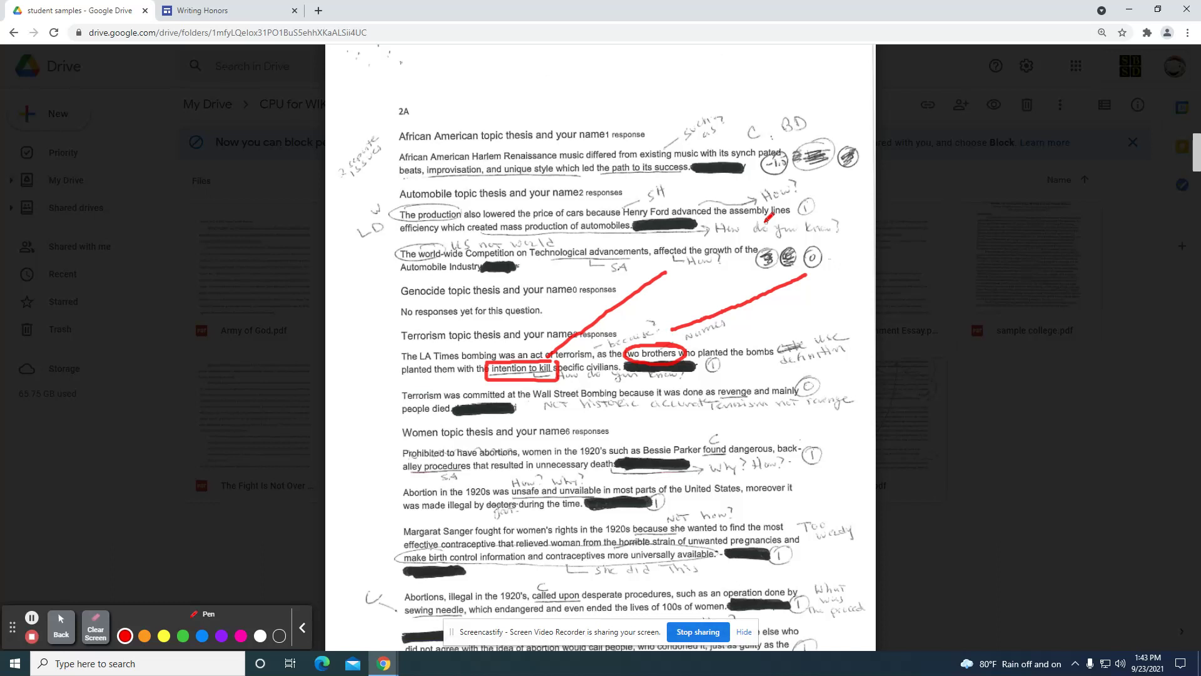
drag(524, 317, 525, 349)
mouse_move(518, 336)
mouse_down()
mouse_move(526, 349)
mouse_move(541, 329)
mouse_up()
Step: Loop the 'use definition' note in red with an arrow to it, then exit the pen and scroll down
mouse_move(851, 325)
mouse_down()
mouse_move(804, 373)
mouse_move(866, 322)
mouse_up()
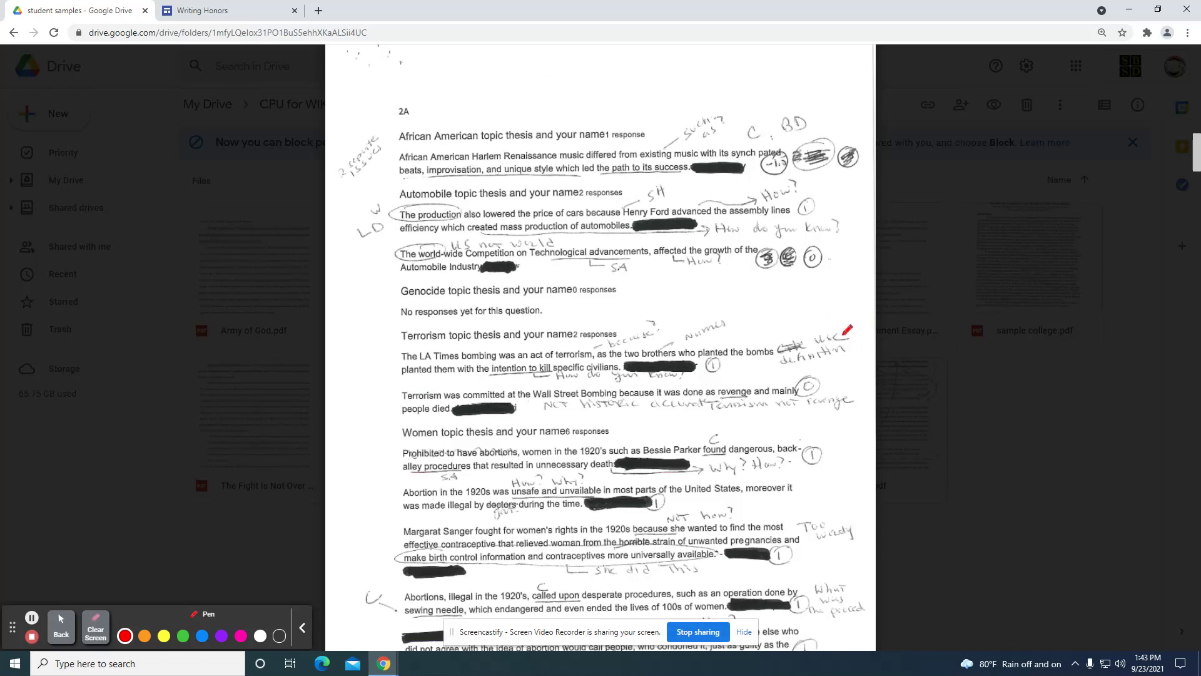
mouse_move(846, 326)
mouse_down()
mouse_move(779, 328)
mouse_move(837, 380)
mouse_move(853, 325)
mouse_up()
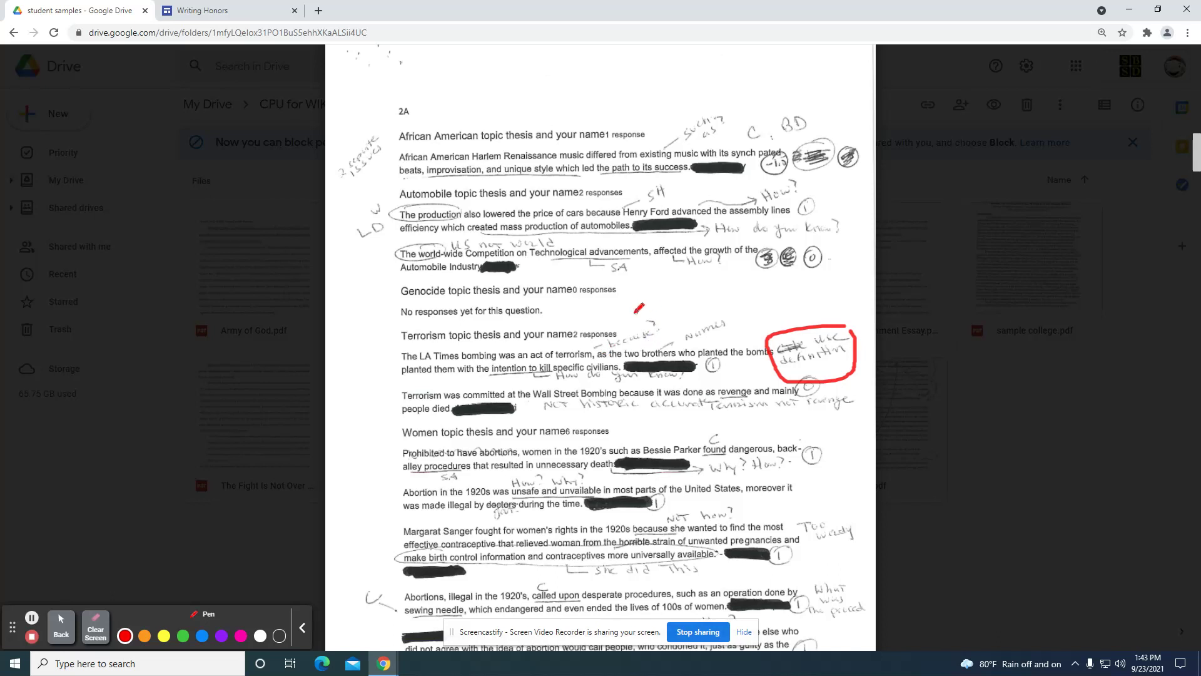
mouse_move(631, 329)
mouse_down()
mouse_move(669, 291)
mouse_move(766, 280)
mouse_move(810, 316)
mouse_move(782, 322)
mouse_move(808, 309)
mouse_up()
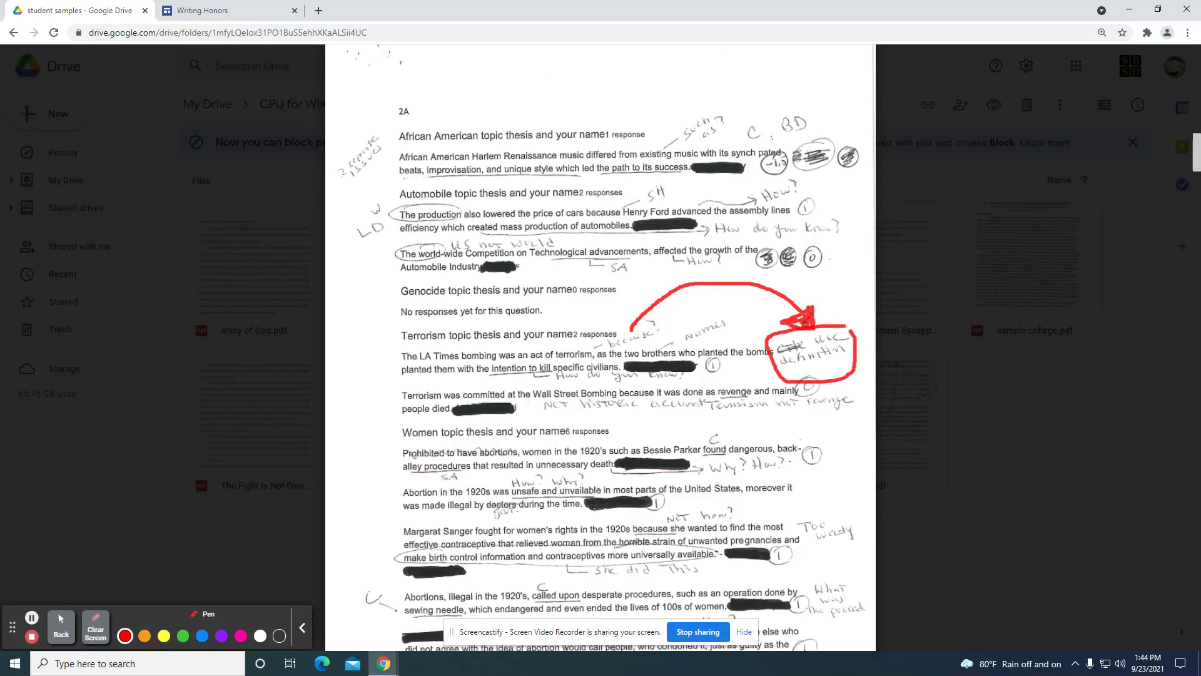
key(Escape)
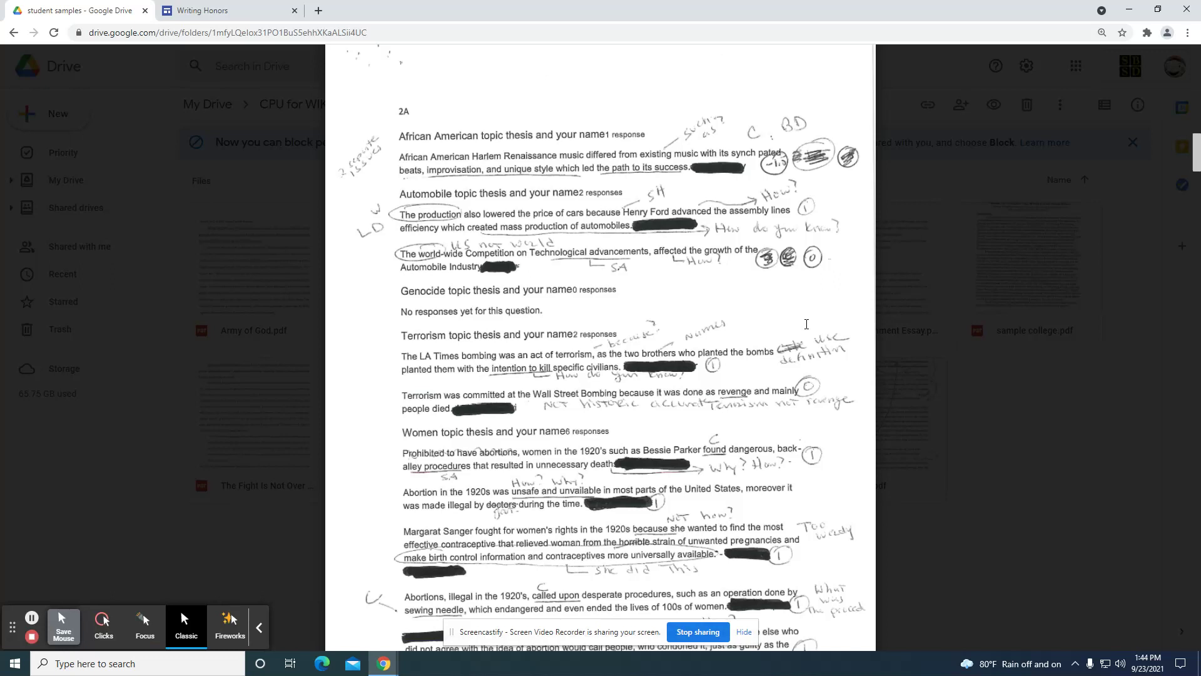
scroll(634, 473, down, 2)
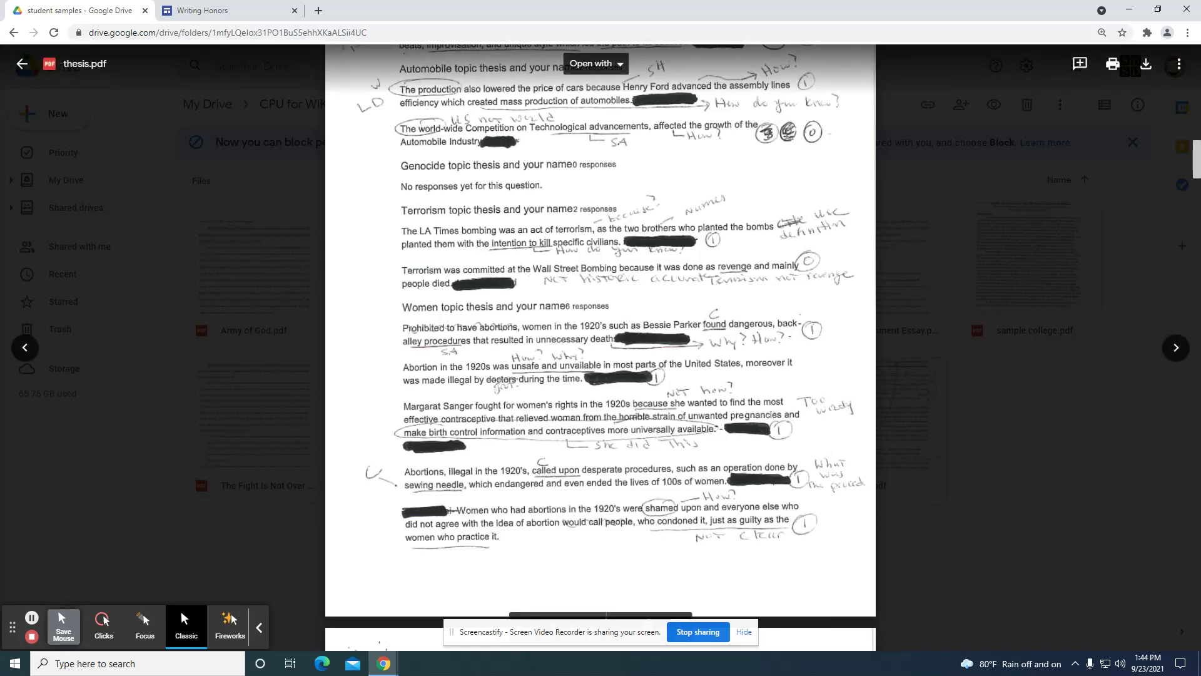
Step: Switch on the red pen and write a 1./2./3. list in the margin beside the Sanger response
click(181, 611)
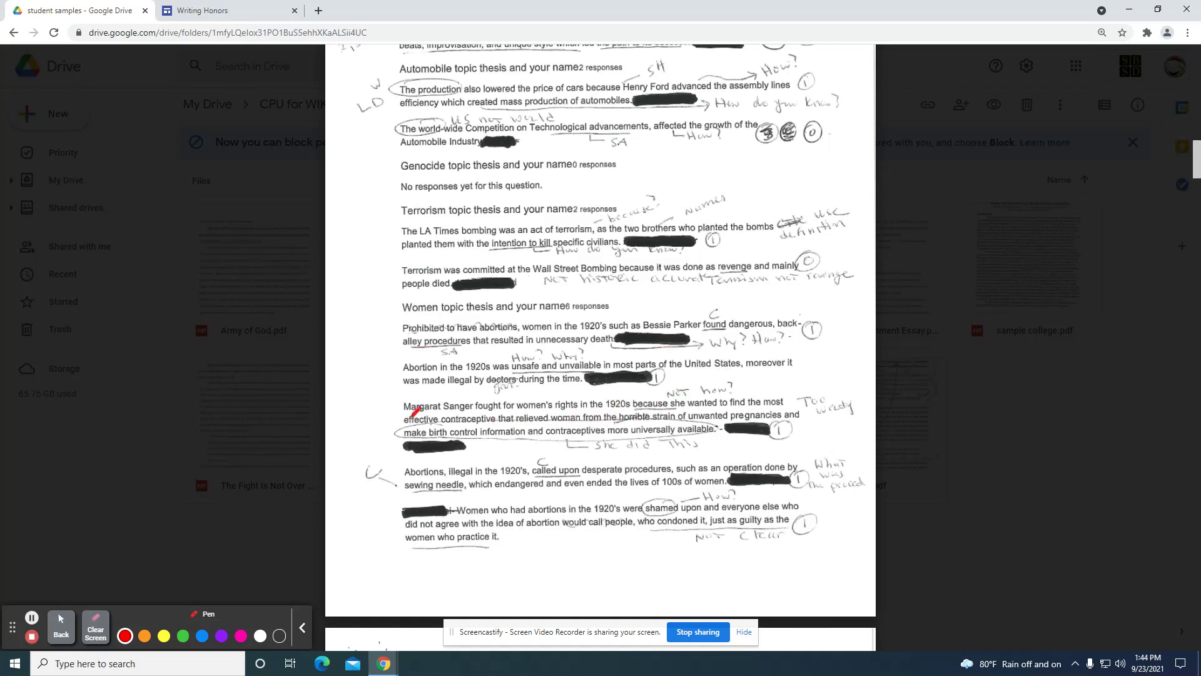
mouse_move(421, 412)
mouse_down()
mouse_move(645, 412)
mouse_move(789, 322)
mouse_up()
mouse_move(808, 275)
mouse_down()
mouse_move(837, 345)
mouse_move(826, 372)
mouse_move(865, 369)
mouse_up()
click(840, 286)
click(875, 359)
mouse_move(851, 412)
mouse_down()
mouse_move(875, 424)
mouse_move(868, 438)
mouse_up()
click(913, 428)
drag(874, 258, 869, 278)
Step: Add 'P' and a note to the list, loop '1. P', then erase all the red marks
drag(903, 239, 902, 266)
drag(902, 239, 906, 250)
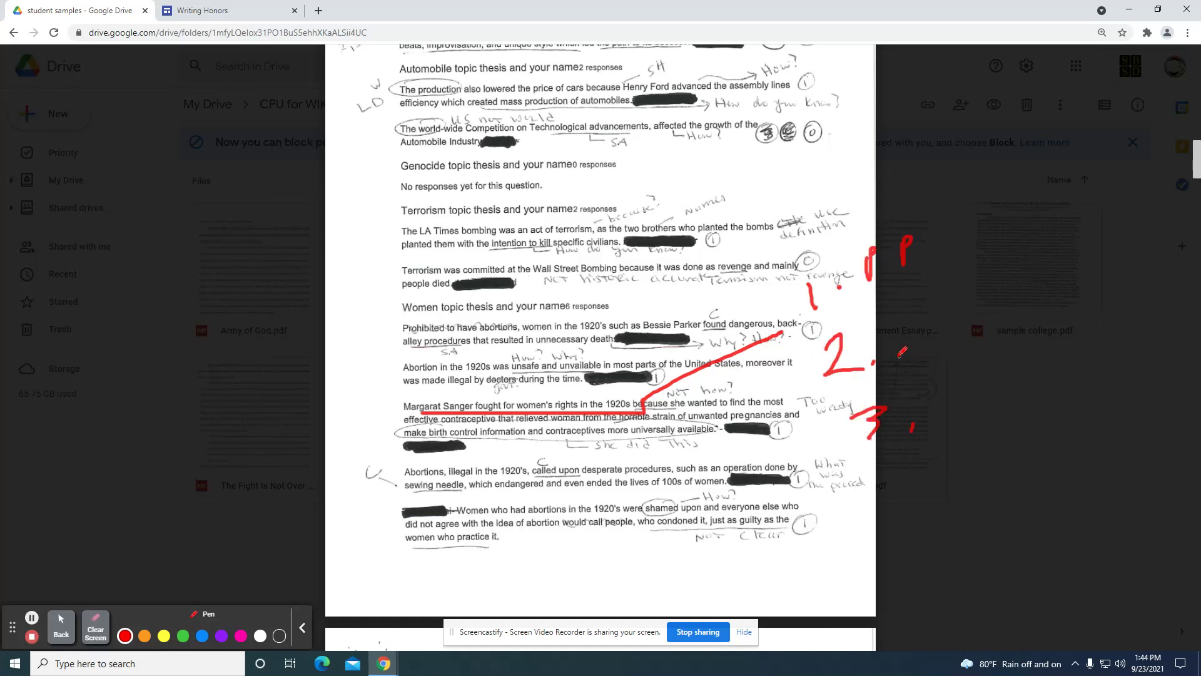
mouse_move(897, 332)
mouse_down()
mouse_move(894, 350)
mouse_move(908, 320)
mouse_move(922, 330)
mouse_move(984, 289)
mouse_up()
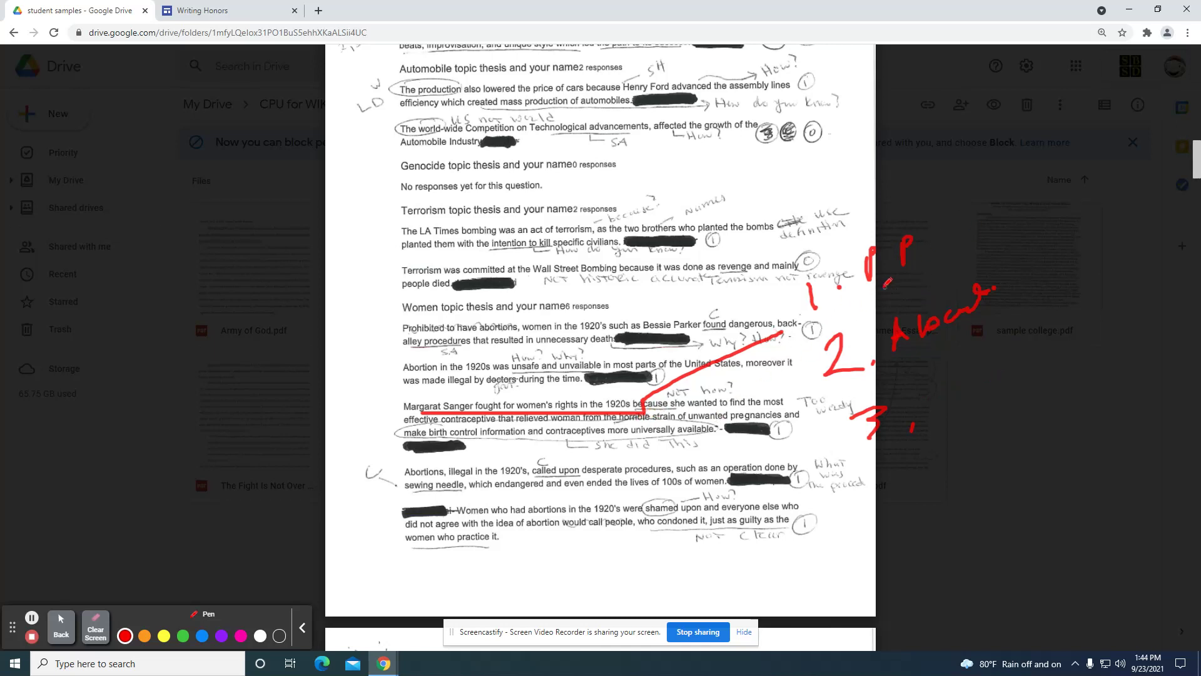
mouse_move(907, 206)
mouse_down()
mouse_move(781, 322)
mouse_move(895, 193)
mouse_up()
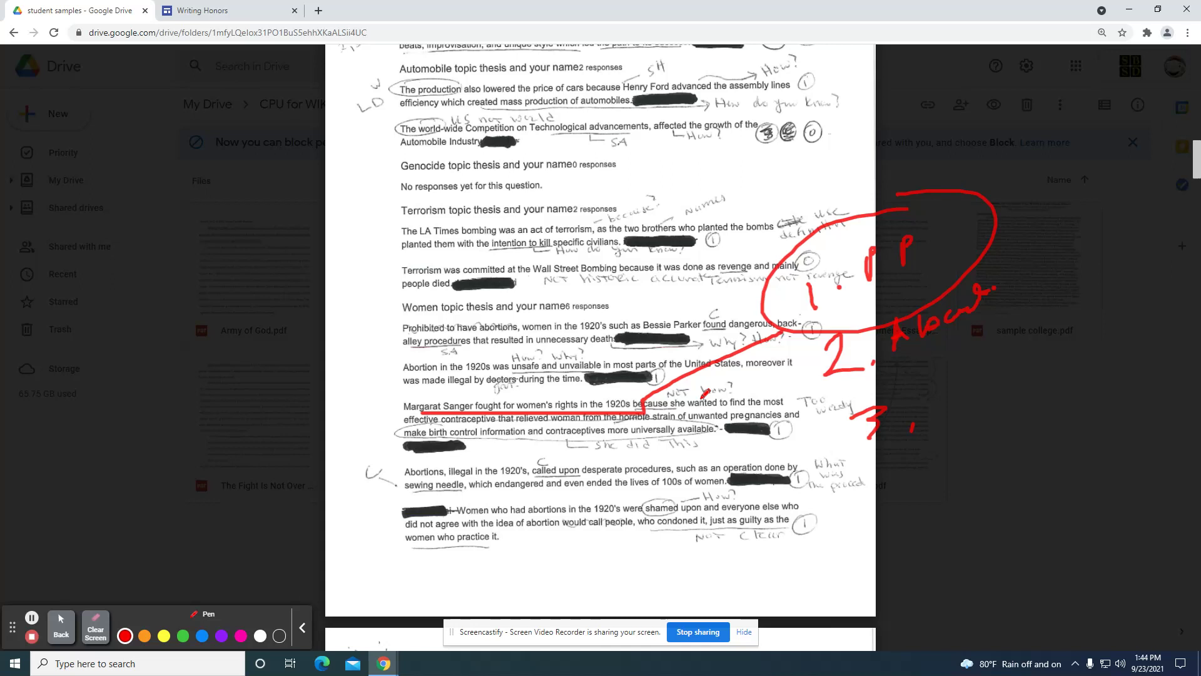
drag(958, 208, 1001, 179)
drag(976, 239, 1033, 232)
drag(982, 262, 1000, 257)
key(alt+z)
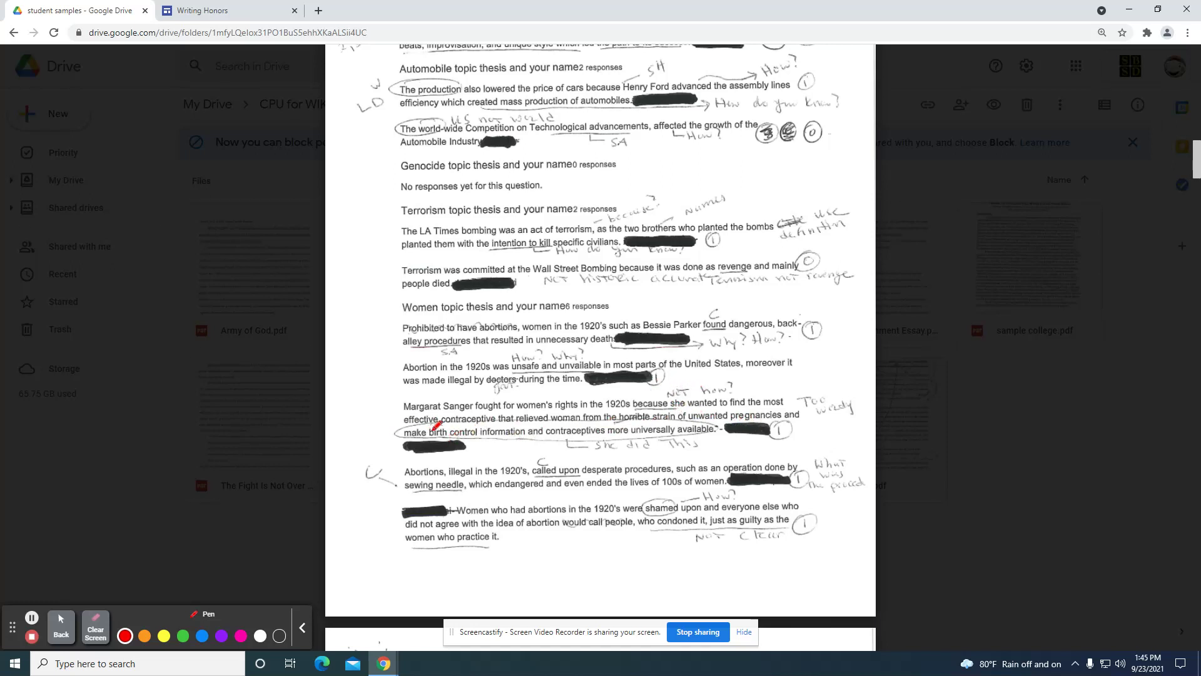
Step: Underline and arrow 'effective contraceptive', underline the unwanted pregnancies and birth control lines, then stop drawing
mouse_move(404, 428)
mouse_down()
mouse_move(499, 422)
mouse_move(441, 406)
mouse_move(394, 425)
mouse_move(410, 430)
mouse_move(399, 415)
mouse_up()
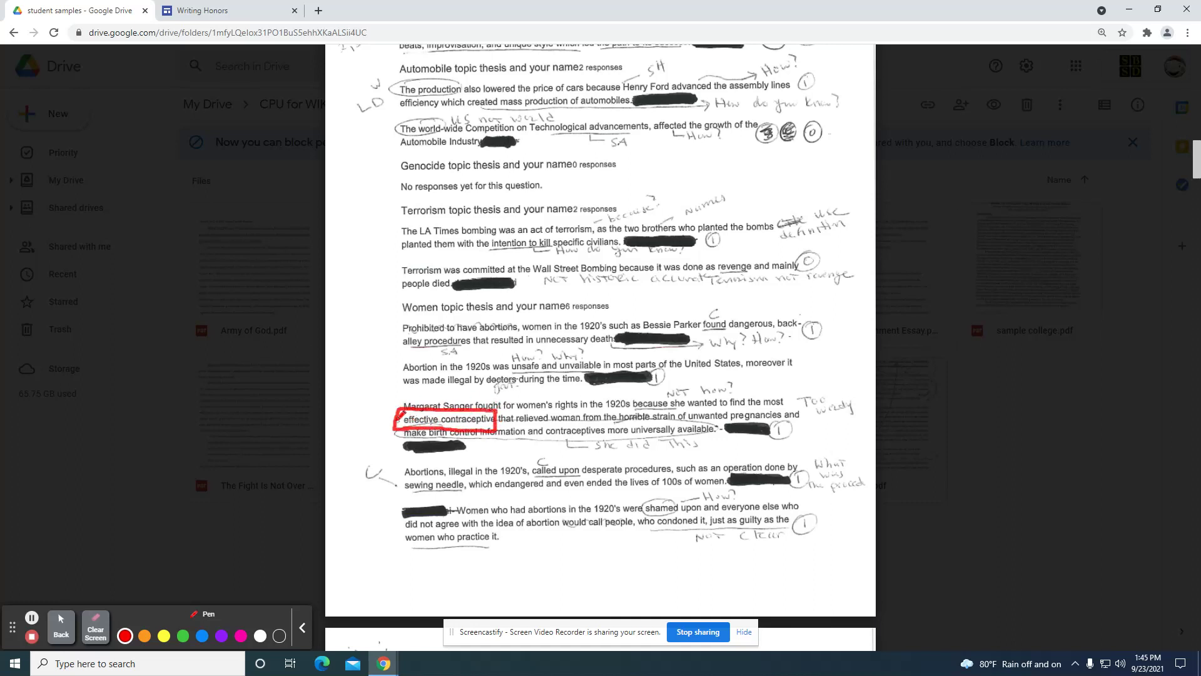
drag(340, 360, 398, 342)
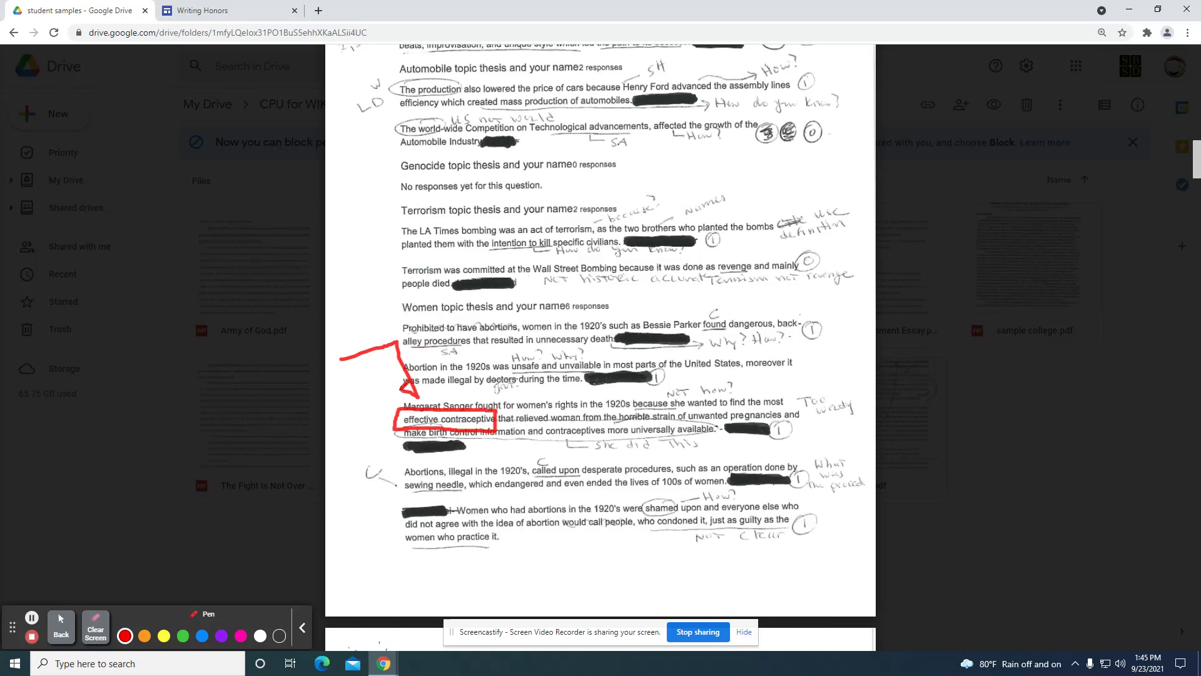
drag(416, 396, 431, 370)
drag(583, 424, 756, 414)
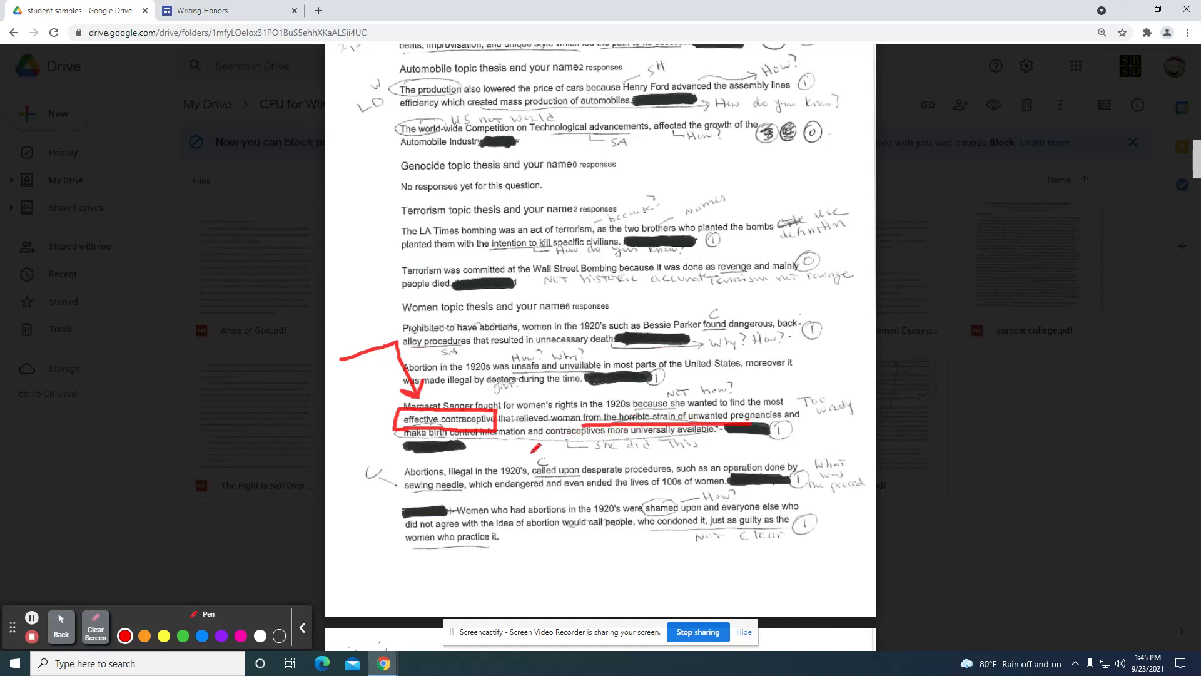
drag(405, 445, 722, 444)
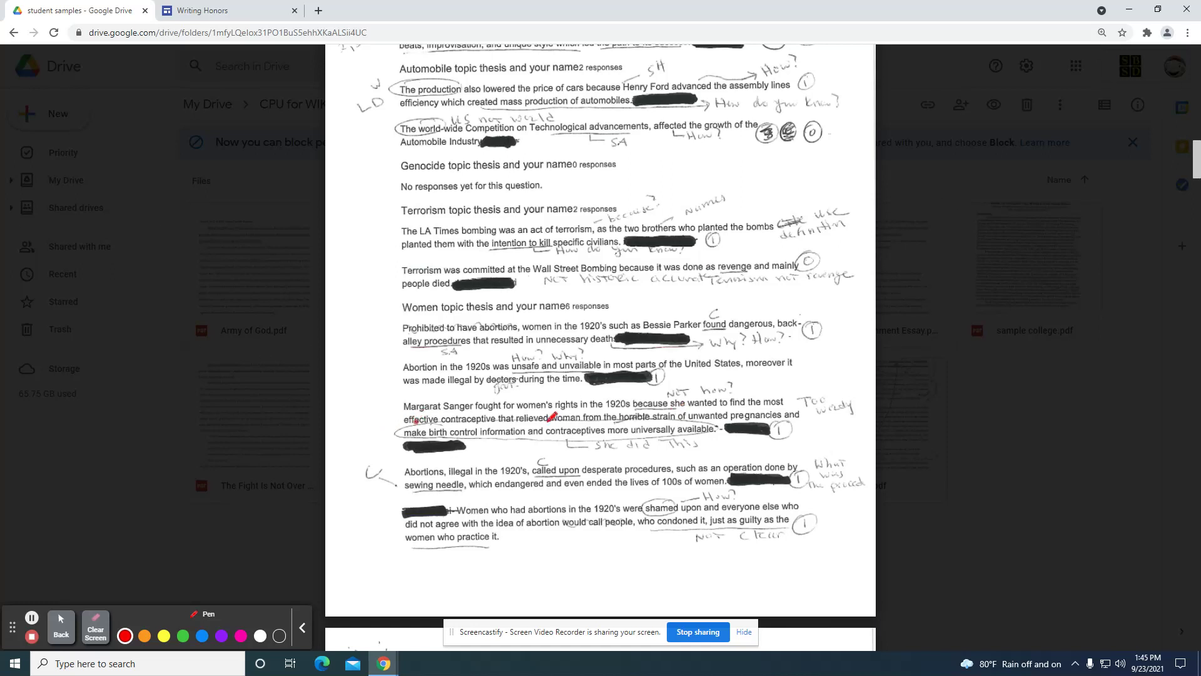
drag(414, 421, 488, 428)
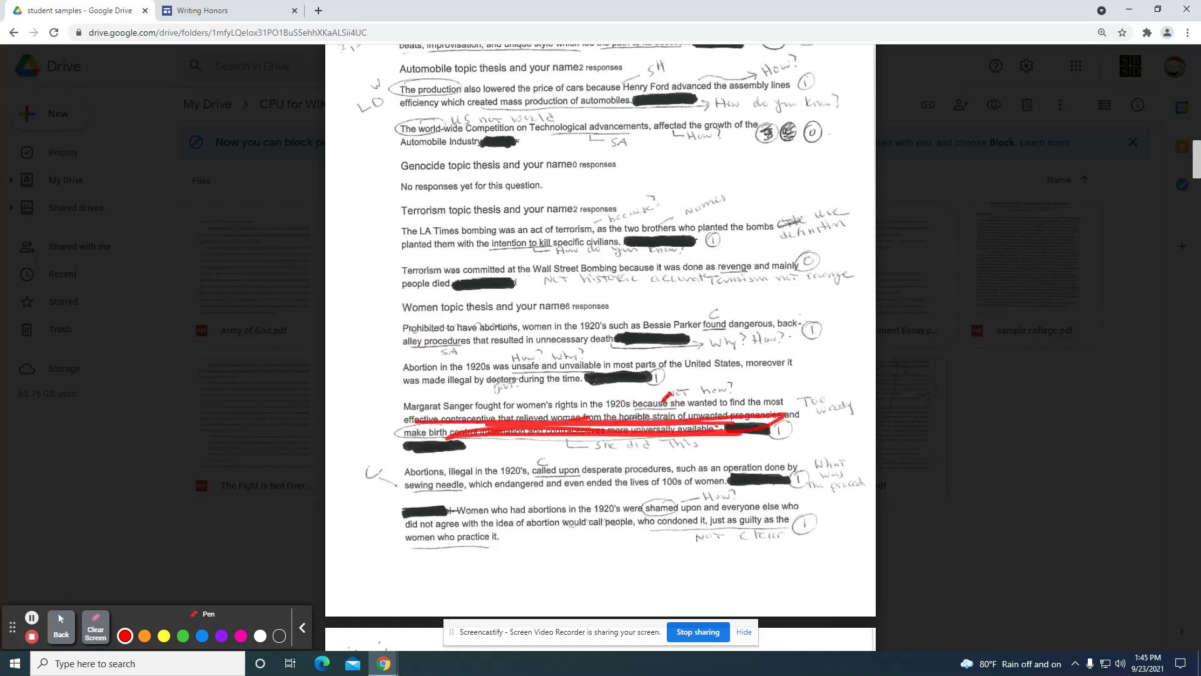
drag(665, 401, 727, 356)
click(61, 626)
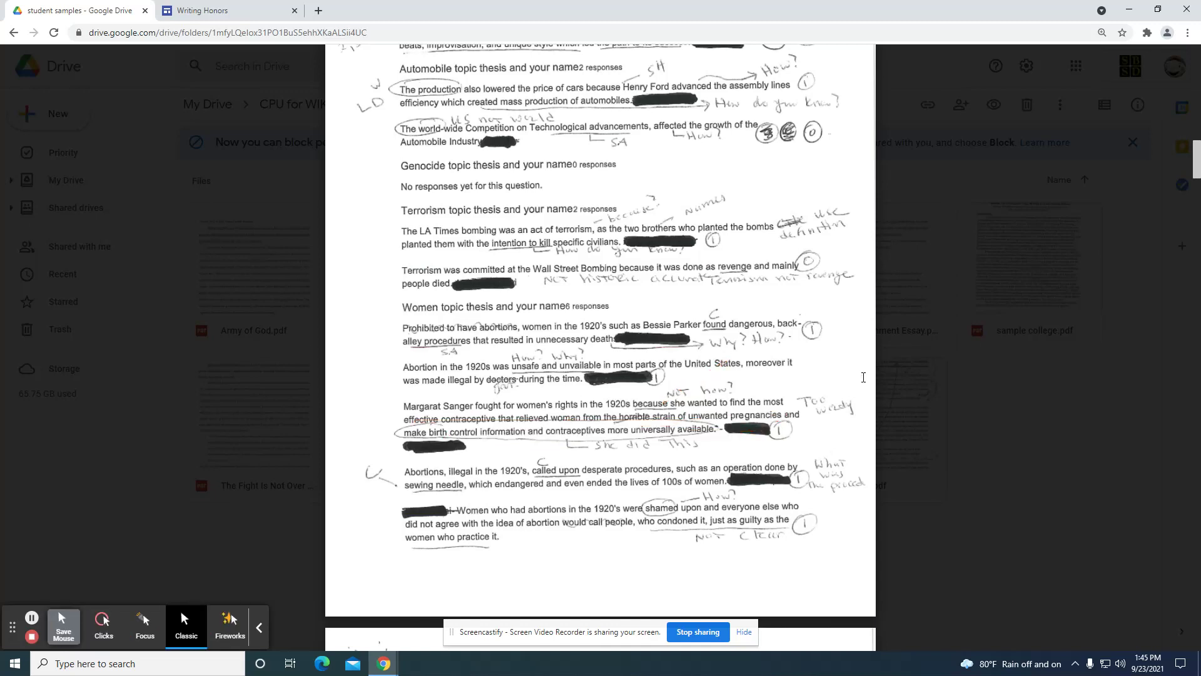
Step: Scroll thesis.pdf down to the Politics page where the Charles Lindbergh thesis is scored 1.5
scroll(790, 401, up, 10)
scroll(790, 400, down, 5)
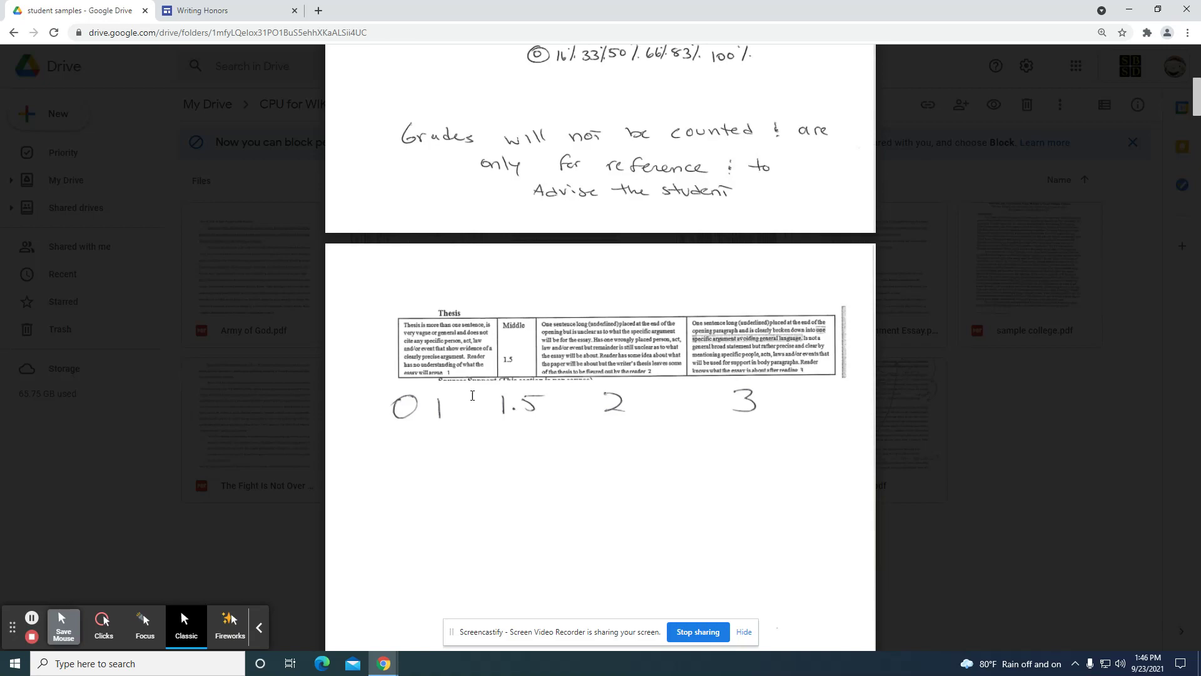
scroll(527, 446, down, 10)
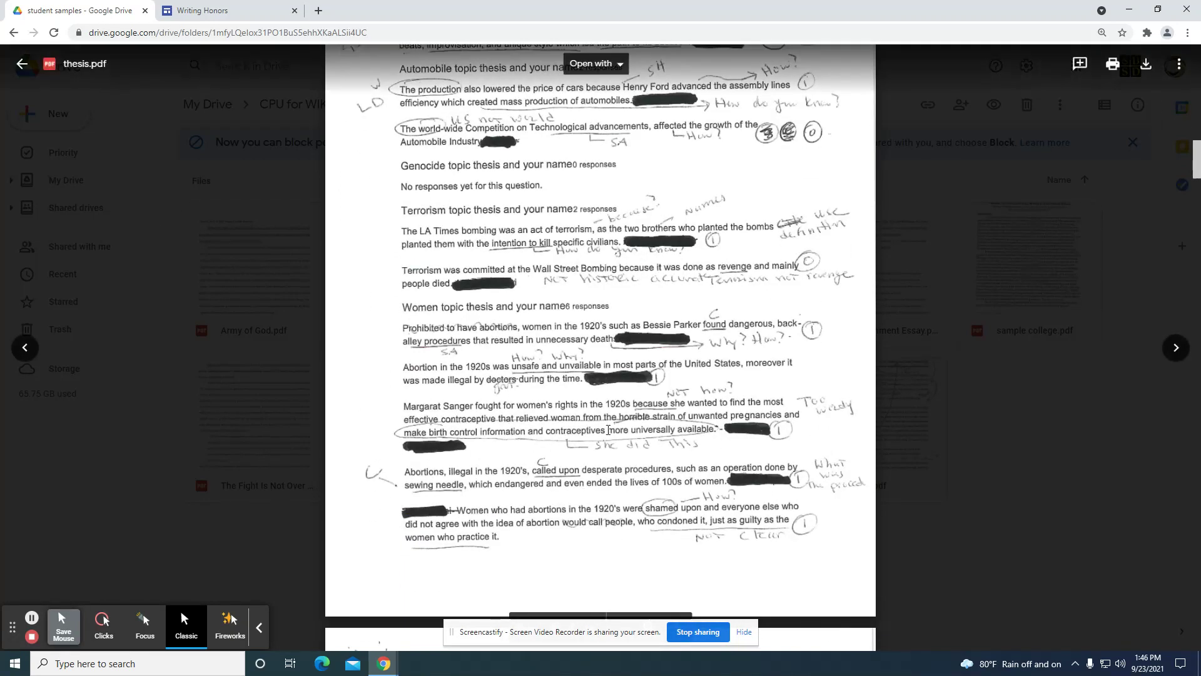
scroll(597, 448, down, 8)
scroll(596, 448, down, 15)
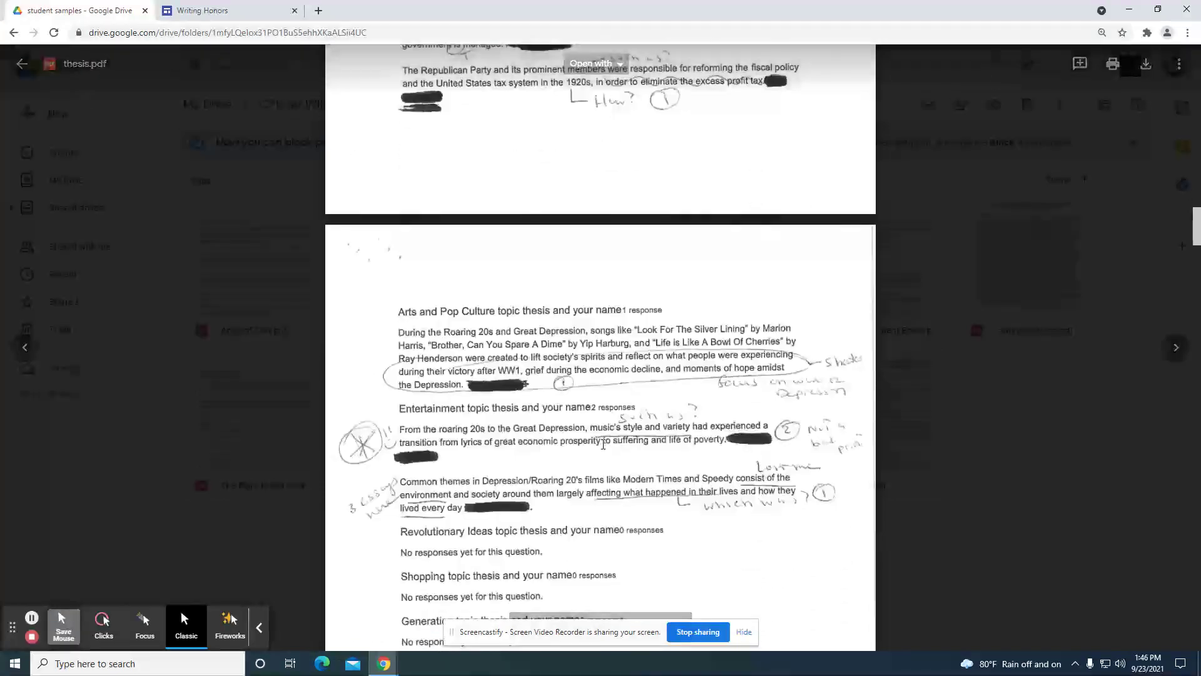
scroll(604, 443, down, 12)
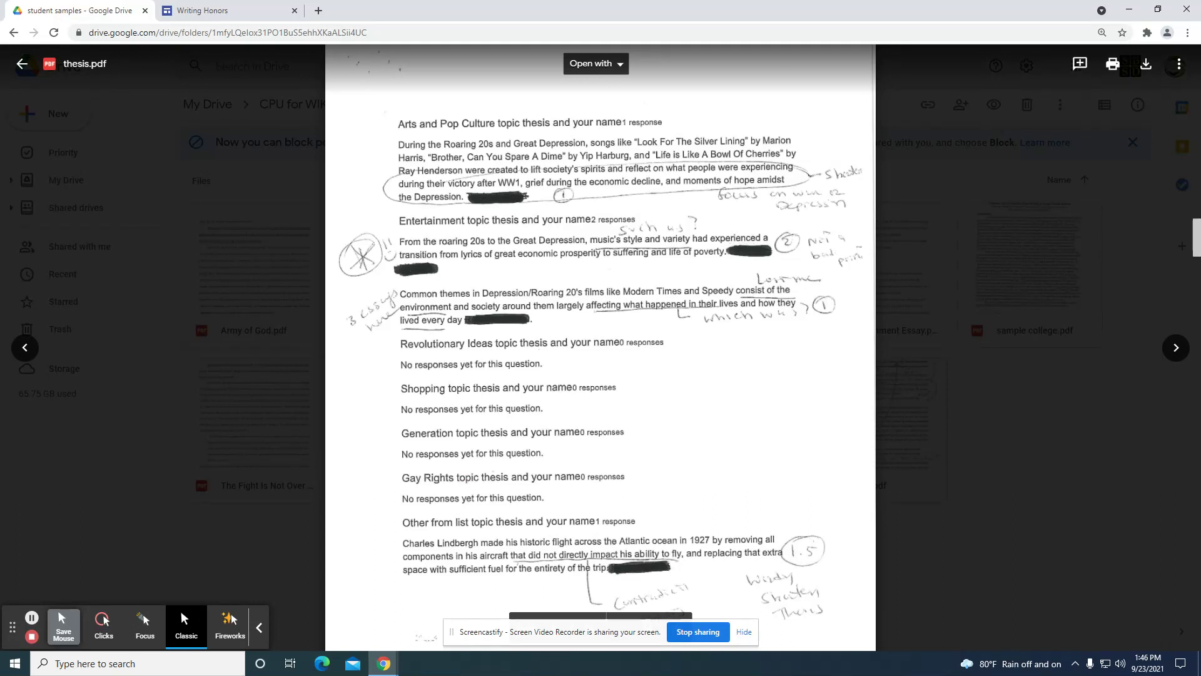
Step: Turn on the red pen, arc over the Entertainment heading, box 'transition' and loop 'economic prosperity'
key(alt+p)
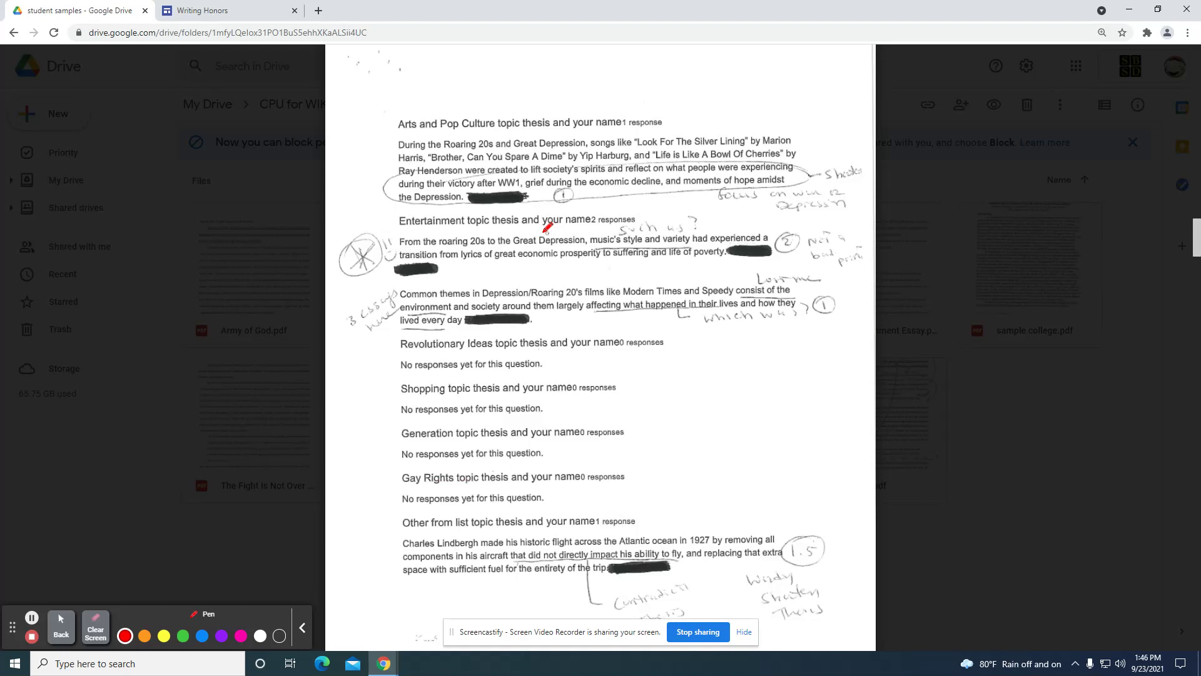
mouse_move(461, 233)
mouse_down()
mouse_move(543, 218)
mouse_move(554, 234)
mouse_up()
drag(507, 191, 507, 252)
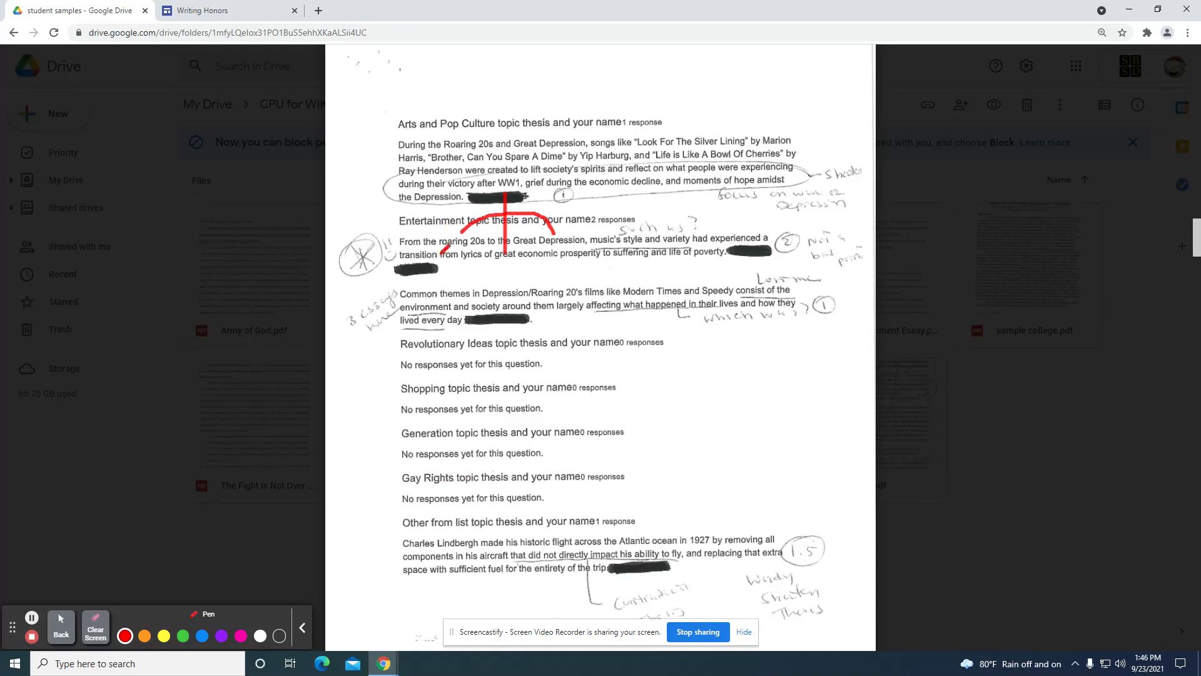
mouse_move(439, 248)
mouse_down()
mouse_move(398, 249)
mouse_move(438, 246)
mouse_move(436, 264)
mouse_up()
mouse_move(594, 244)
mouse_down()
mouse_move(682, 271)
mouse_move(670, 236)
mouse_up()
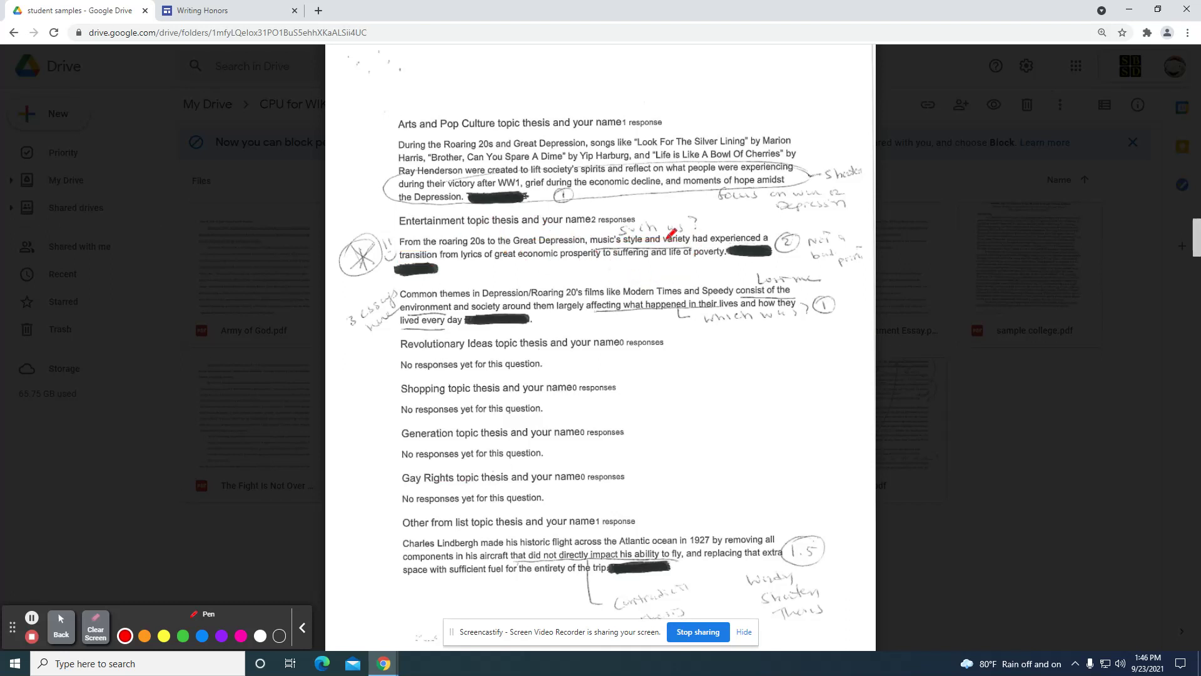
mouse_move(463, 219)
mouse_down()
mouse_move(446, 231)
mouse_move(509, 191)
mouse_move(563, 228)
mouse_up()
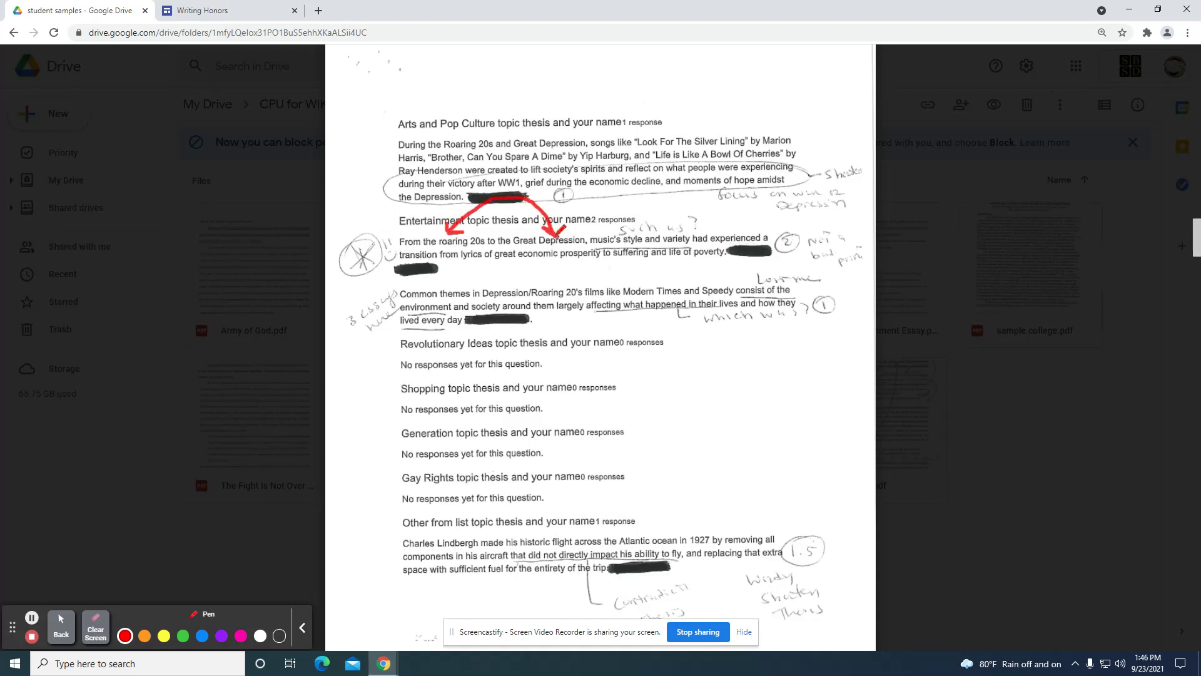
Step: Underline 'economic prosperity', box the 'Such us?' and 'Not a bad point' notes, then return to mouse mode
drag(391, 256, 440, 249)
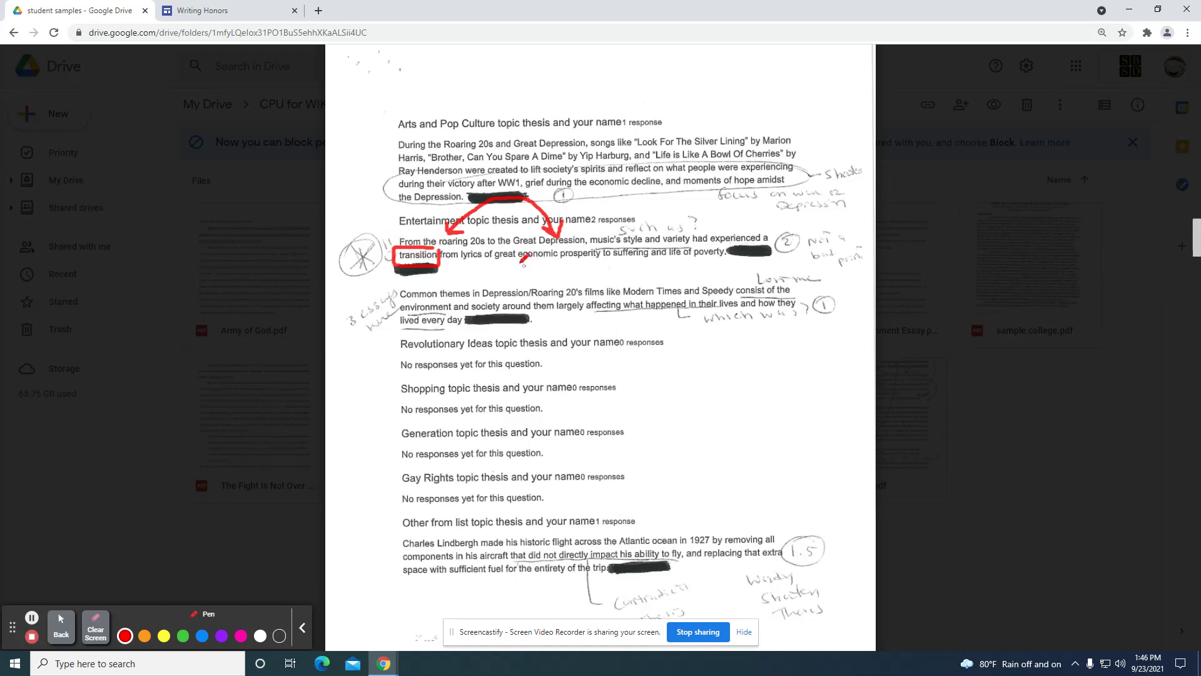
mouse_move(519, 263)
mouse_down()
mouse_move(694, 263)
mouse_move(724, 252)
mouse_up()
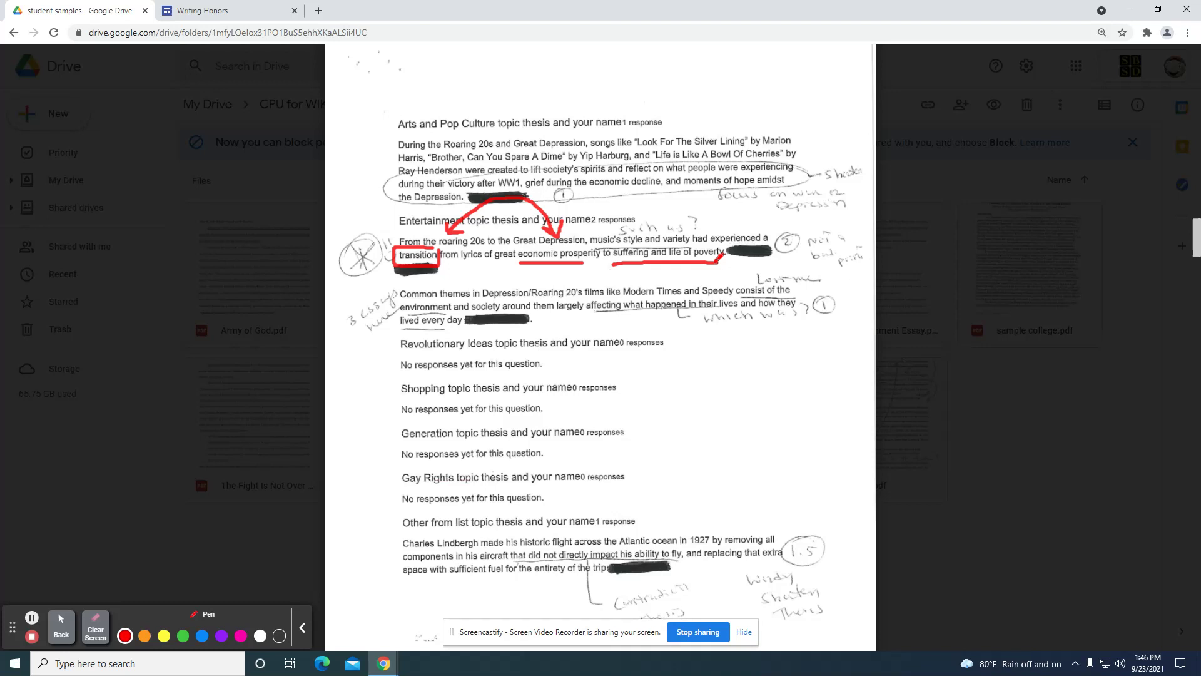
mouse_move(719, 213)
mouse_down()
mouse_move(607, 226)
mouse_move(724, 208)
mouse_up()
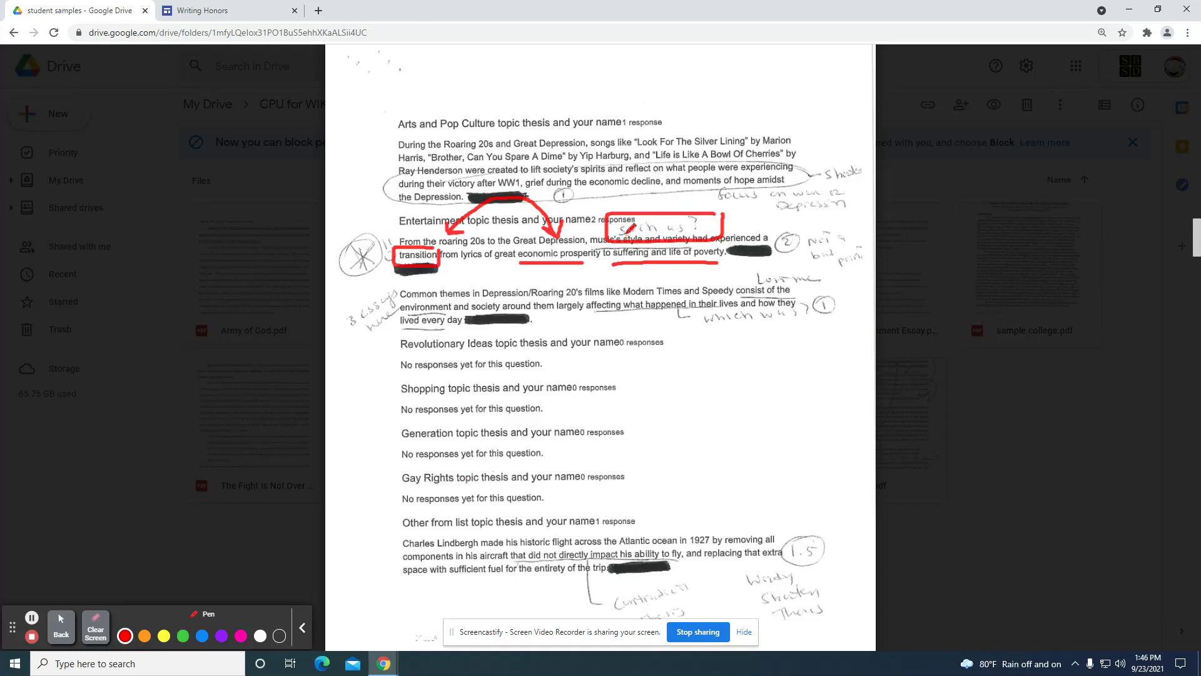
mouse_move(636, 224)
mouse_down()
mouse_move(694, 181)
mouse_move(696, 191)
mouse_up()
mouse_move(863, 212)
mouse_down()
mouse_move(783, 256)
mouse_move(884, 212)
mouse_up()
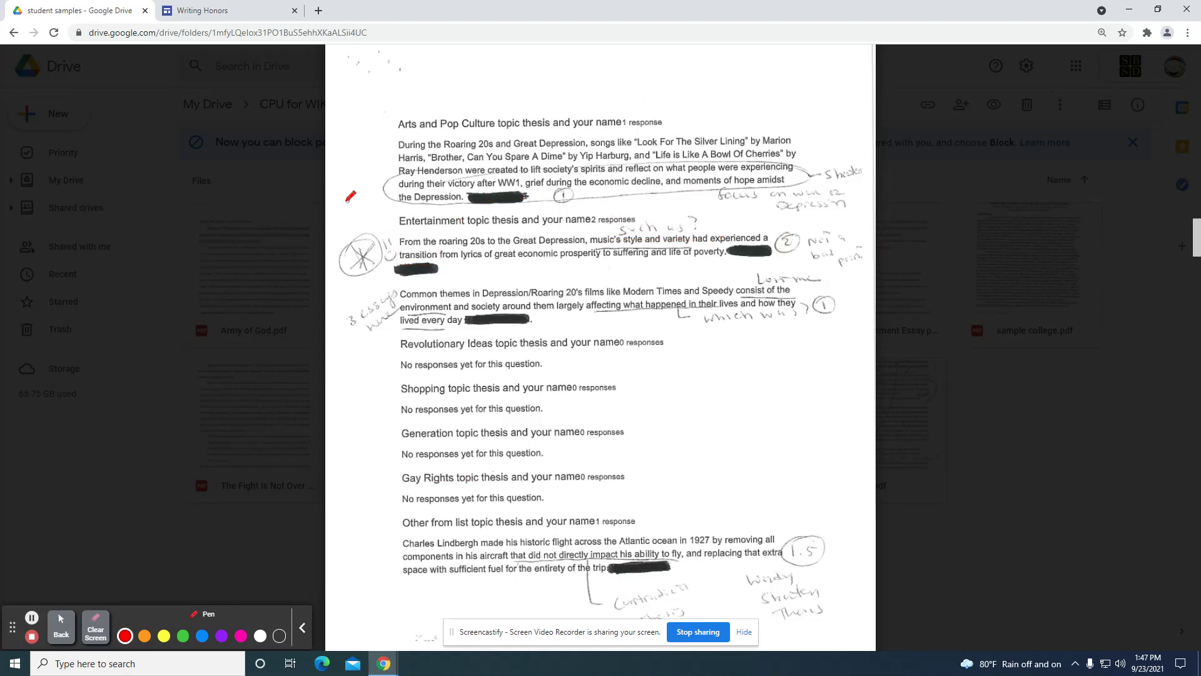
key(alt+m)
Step: Scroll to page 1B, switch on the red pen and write '2.' beside the African American thesis
scroll(436, 285, down, 9)
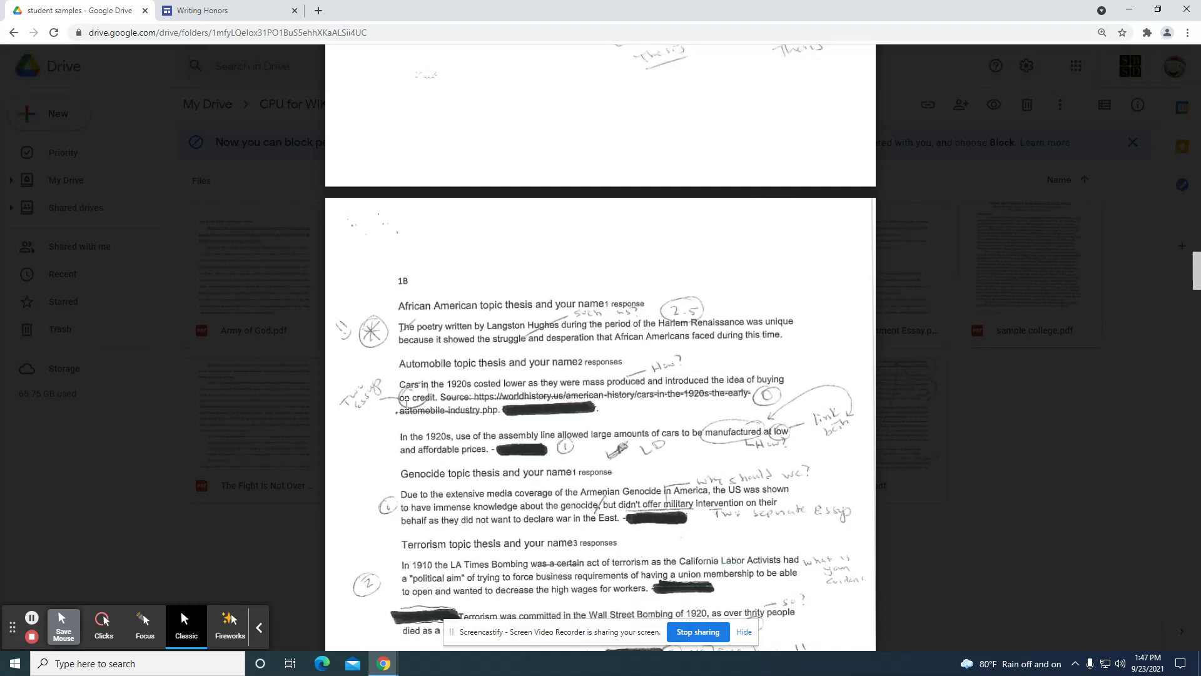
key(alt+p)
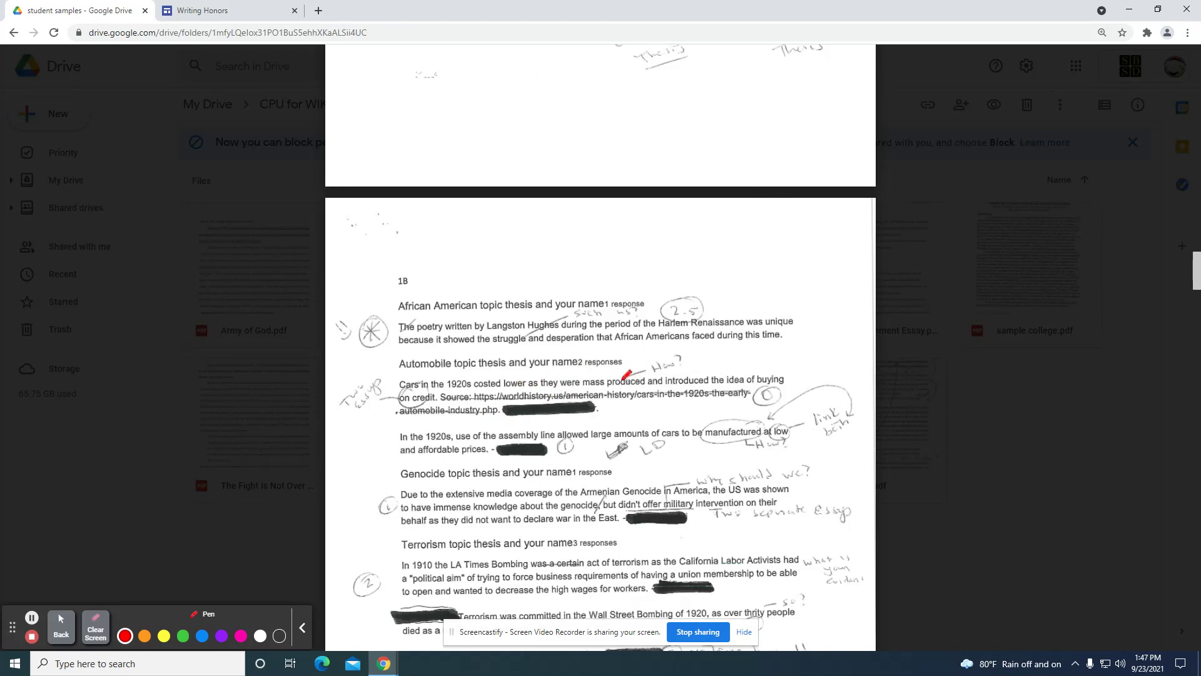
drag(601, 363, 602, 374)
click(612, 367)
drag(810, 355, 824, 368)
click(828, 364)
Step: Draw a curved arrow toward 'African Americans' and underline the Automobile thesis and its source link
drag(733, 362, 723, 396)
mouse_move(647, 316)
mouse_down()
mouse_move(664, 336)
mouse_move(800, 326)
mouse_move(804, 338)
mouse_move(786, 337)
mouse_up()
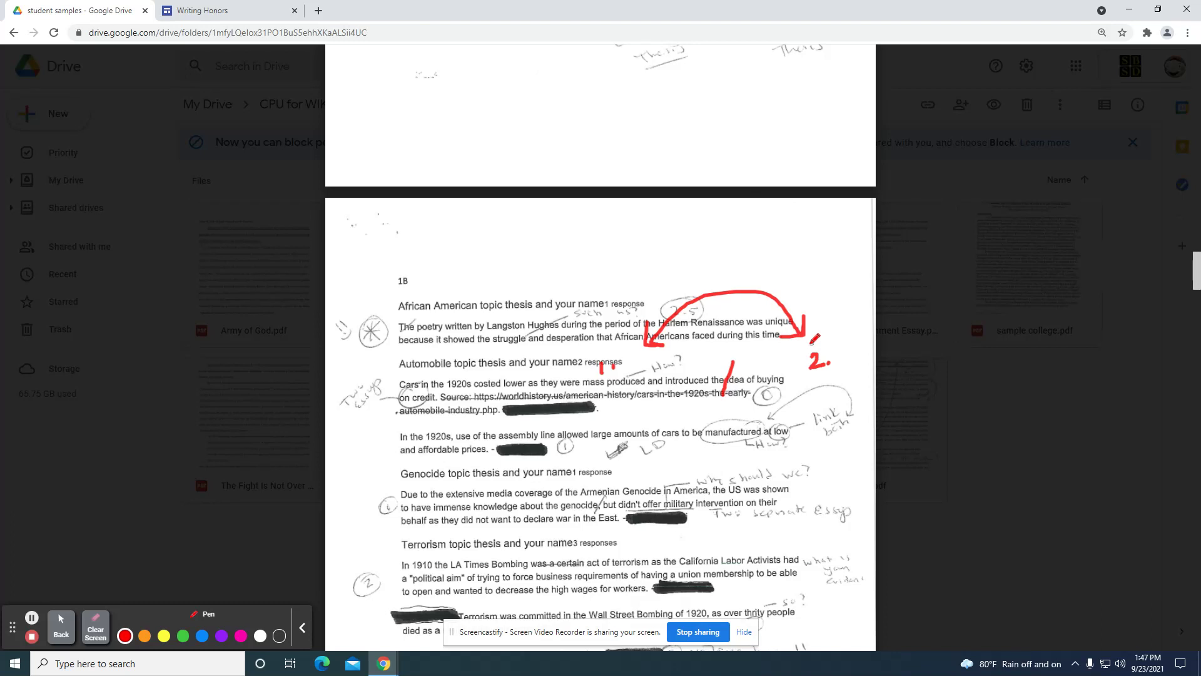
drag(445, 396, 754, 386)
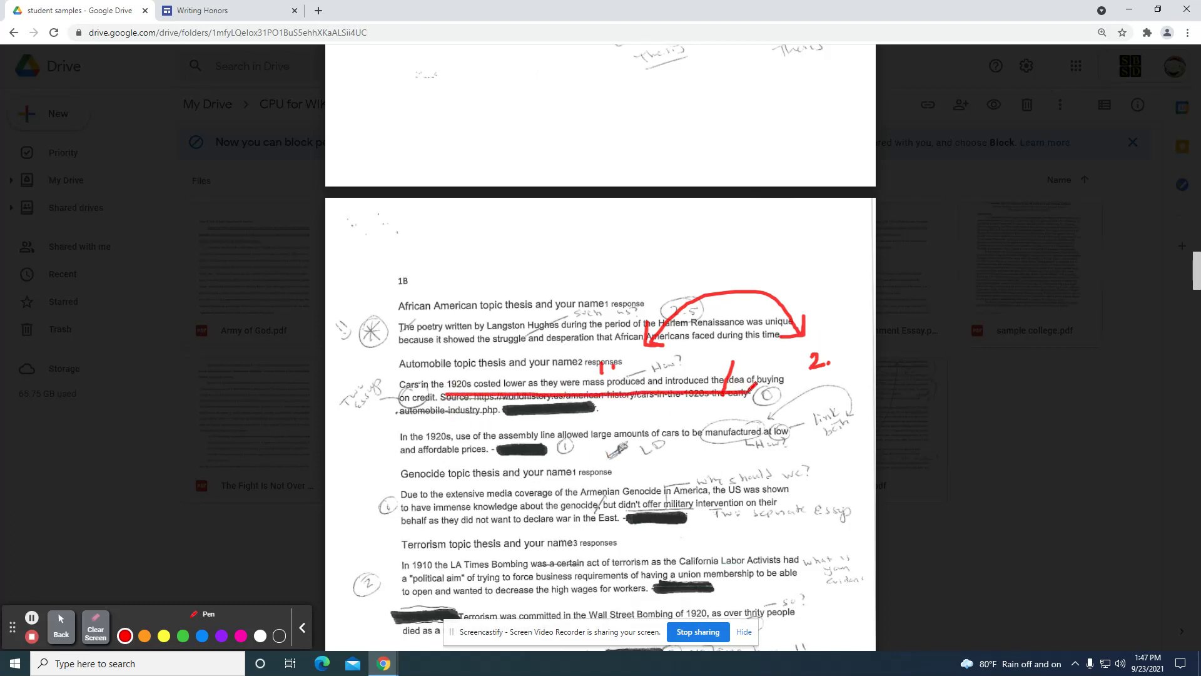
drag(406, 412, 499, 412)
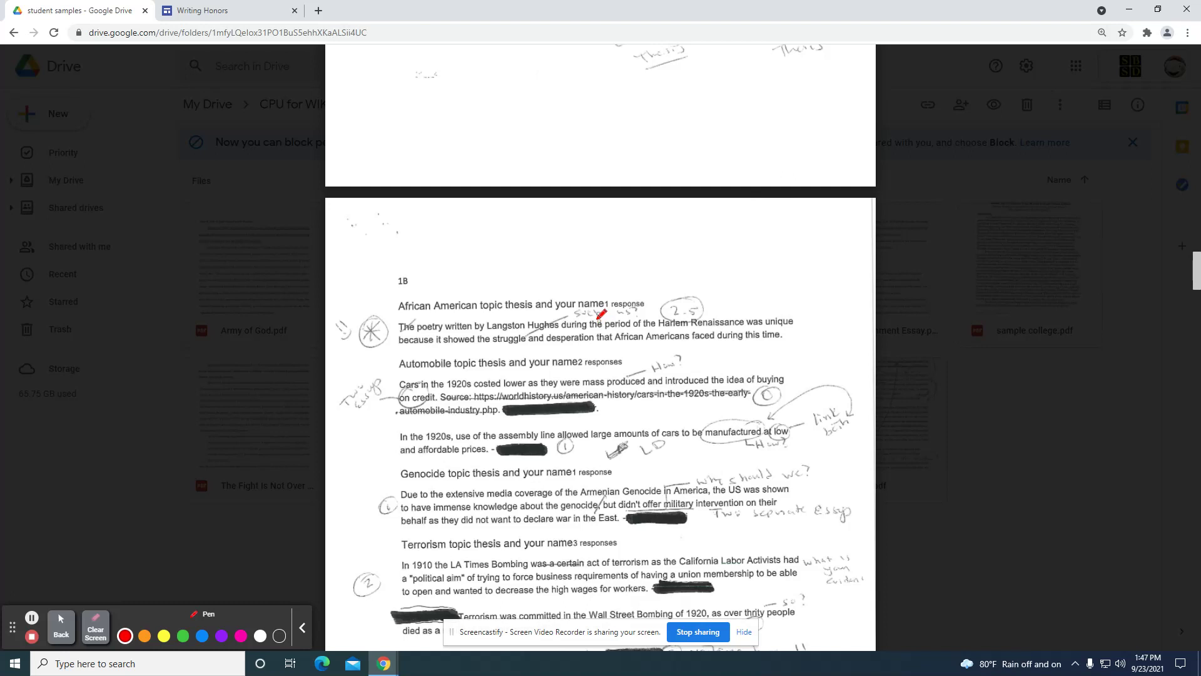
Step: In red, circle 'period of', underline Harlem Renaissance, loop 'unique' and underline the struggle clause
mouse_move(601, 314)
mouse_down()
mouse_move(618, 306)
mouse_move(633, 331)
mouse_move(601, 299)
mouse_up()
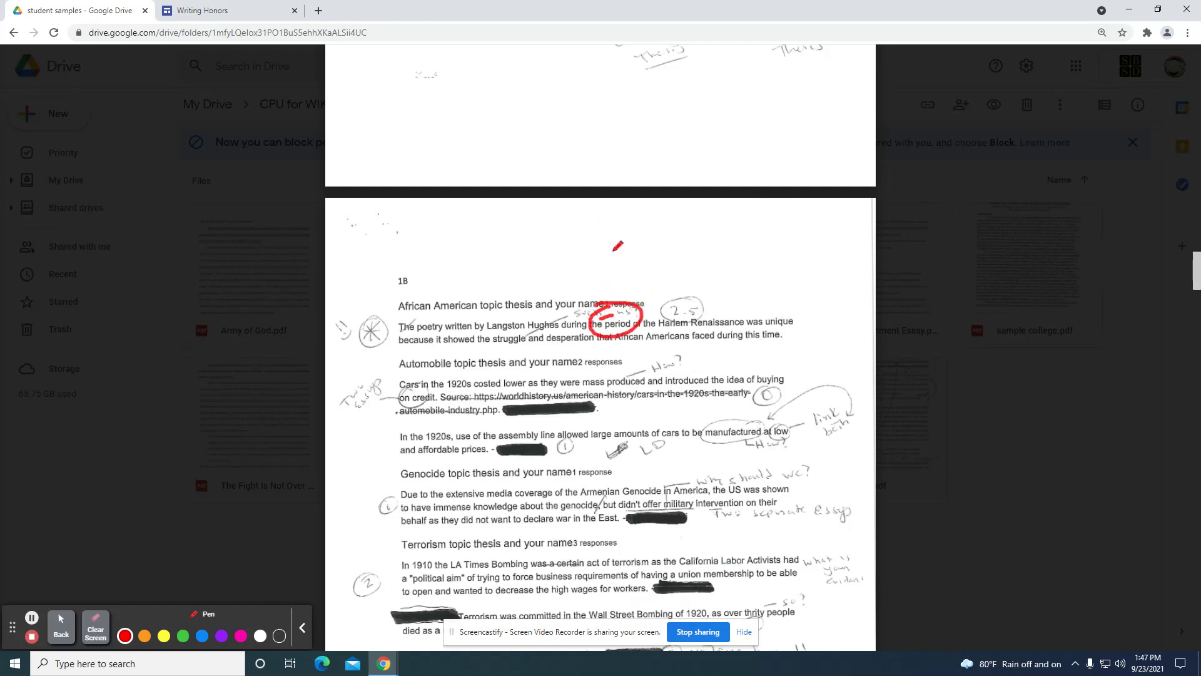
click(607, 253)
mouse_move(609, 253)
mouse_down()
mouse_move(638, 241)
mouse_move(660, 263)
mouse_move(731, 235)
mouse_up()
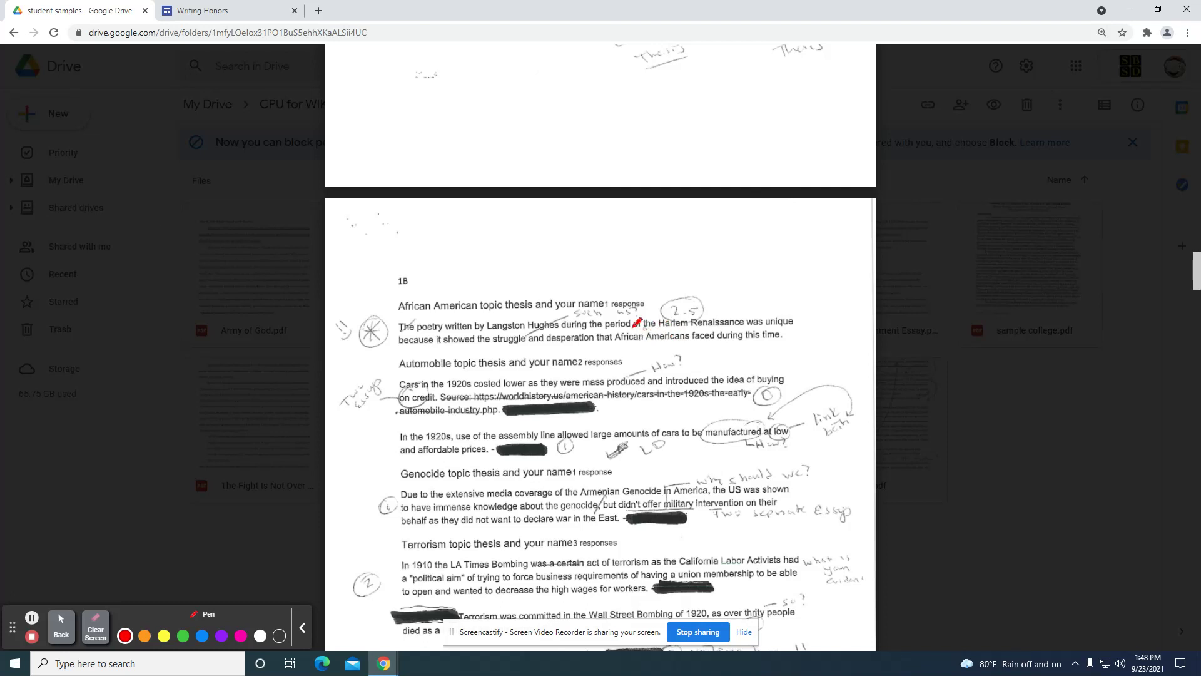
drag(639, 324, 748, 319)
mouse_move(791, 311)
mouse_down()
mouse_move(775, 307)
mouse_move(801, 316)
mouse_move(782, 307)
mouse_up()
drag(471, 345, 680, 337)
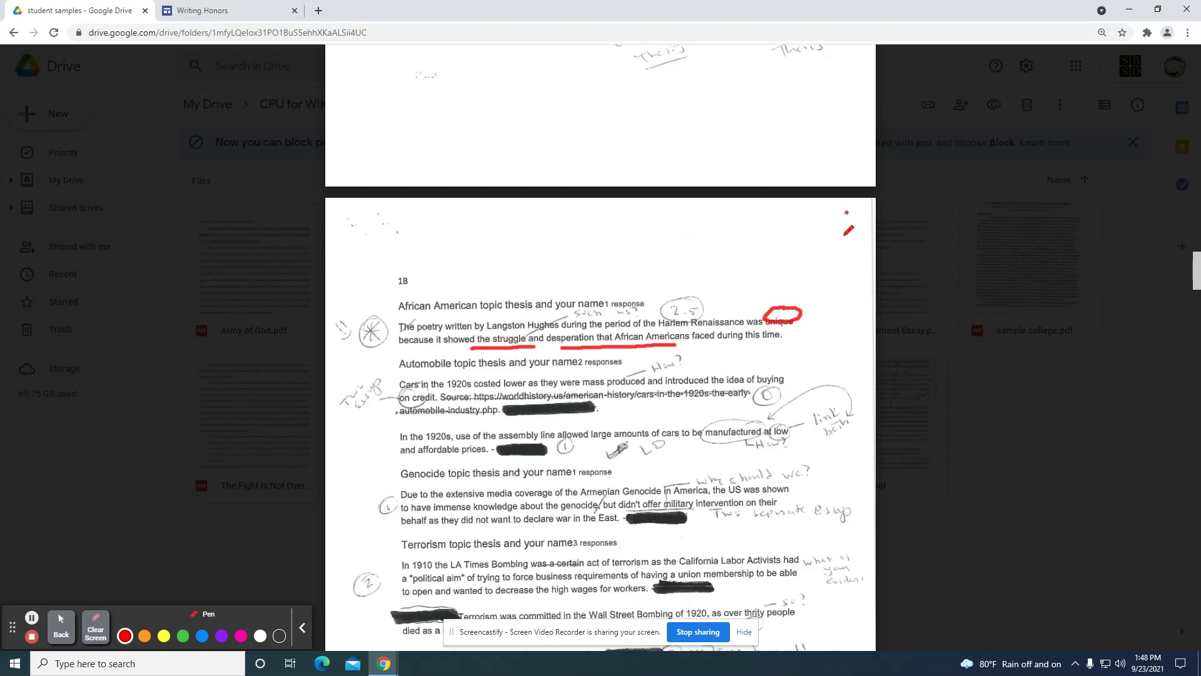
Step: Sketch red W and B column notes in the top-right margin beside the thesis
drag(846, 212, 870, 212)
drag(823, 248, 910, 247)
mouse_move(1039, 197)
mouse_down()
mouse_move(1045, 241)
mouse_move(1137, 250)
mouse_up()
drag(979, 211, 977, 400)
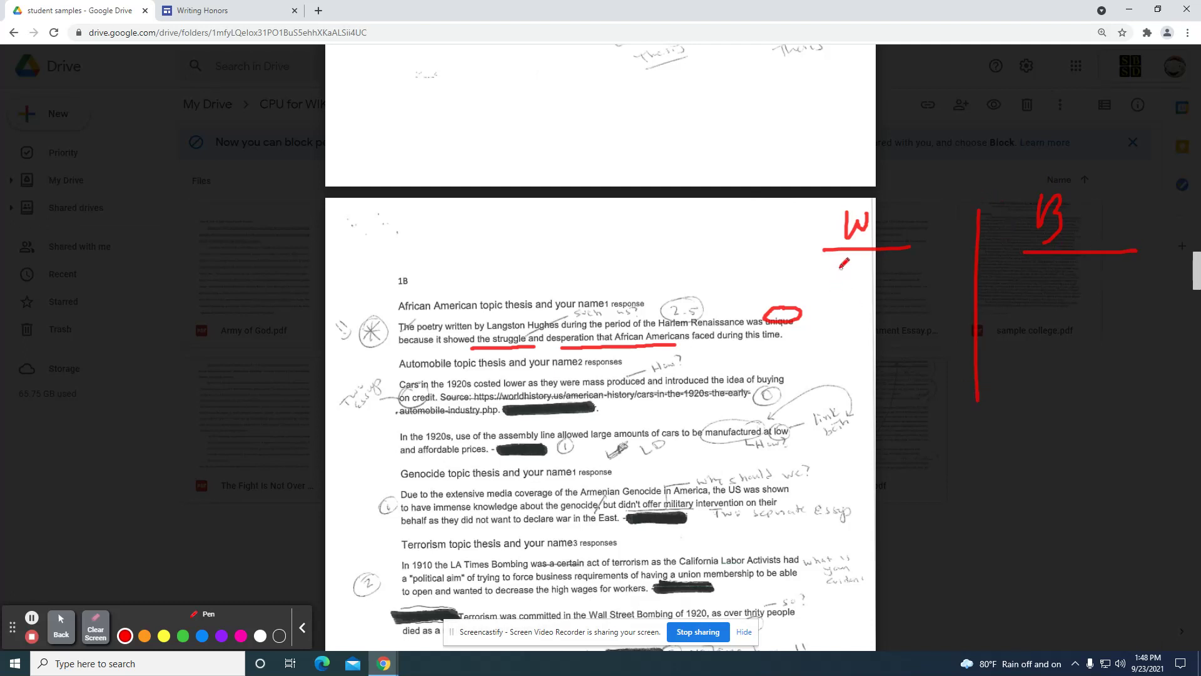
mouse_move(843, 268)
mouse_down()
mouse_move(852, 299)
mouse_move(873, 282)
mouse_up()
drag(894, 283, 892, 283)
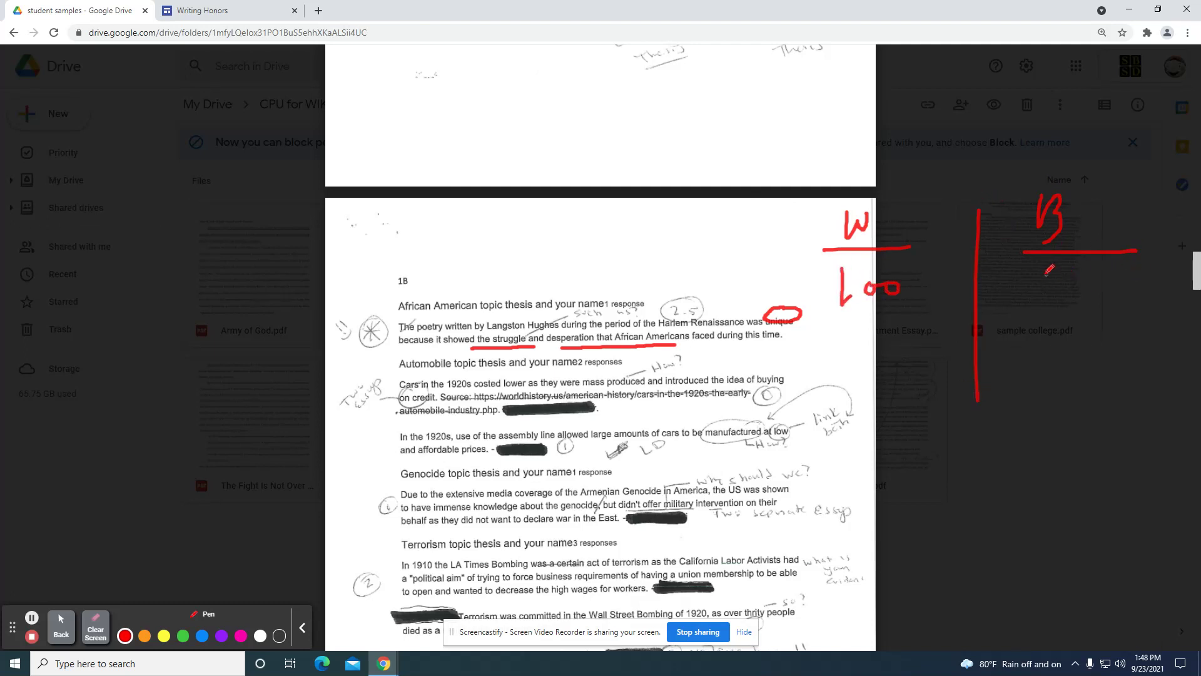
drag(1043, 277, 1077, 298)
mouse_move(1045, 354)
mouse_down()
mouse_move(1057, 361)
mouse_move(1046, 379)
mouse_move(1078, 377)
mouse_move(1093, 351)
mouse_up()
drag(1067, 378, 1130, 378)
mouse_move(852, 313)
mouse_down()
mouse_move(852, 356)
mouse_move(879, 344)
mouse_up()
drag(830, 395, 858, 393)
drag(833, 445, 875, 439)
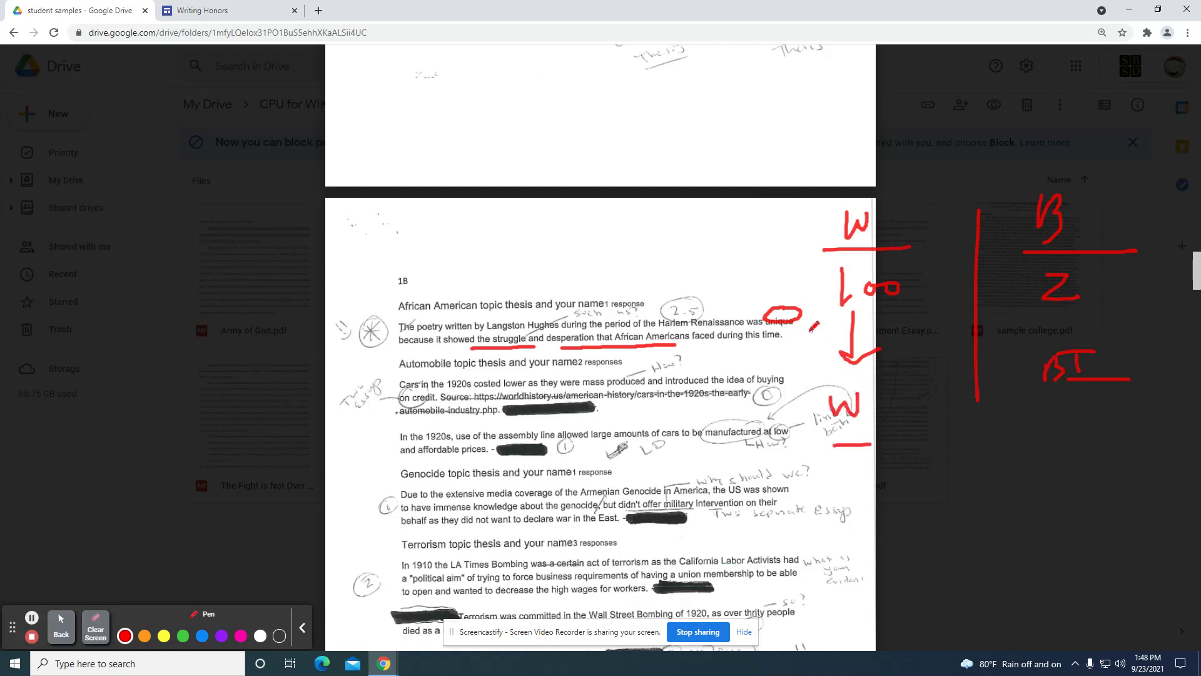
Step: Clear the sketch, circle 'Langston Hughes', underline 'struggle and desperation' in red, and exit pen mode
key(alt+z)
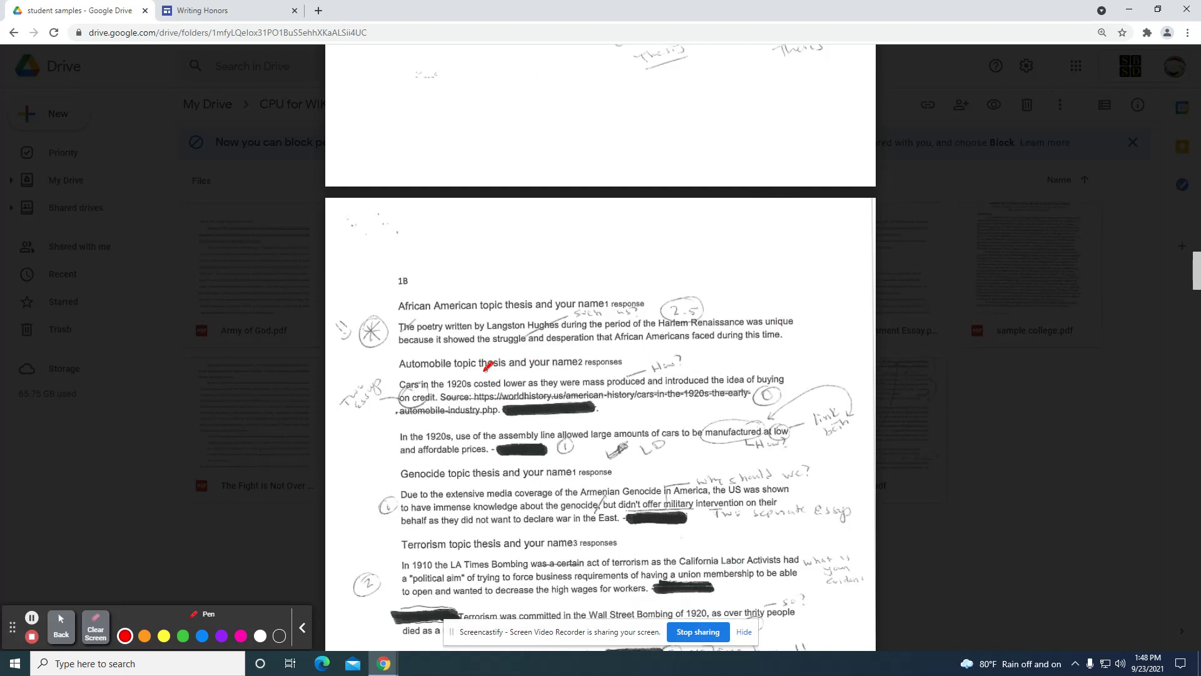
mouse_move(539, 310)
mouse_down()
mouse_move(562, 332)
mouse_move(565, 306)
mouse_up()
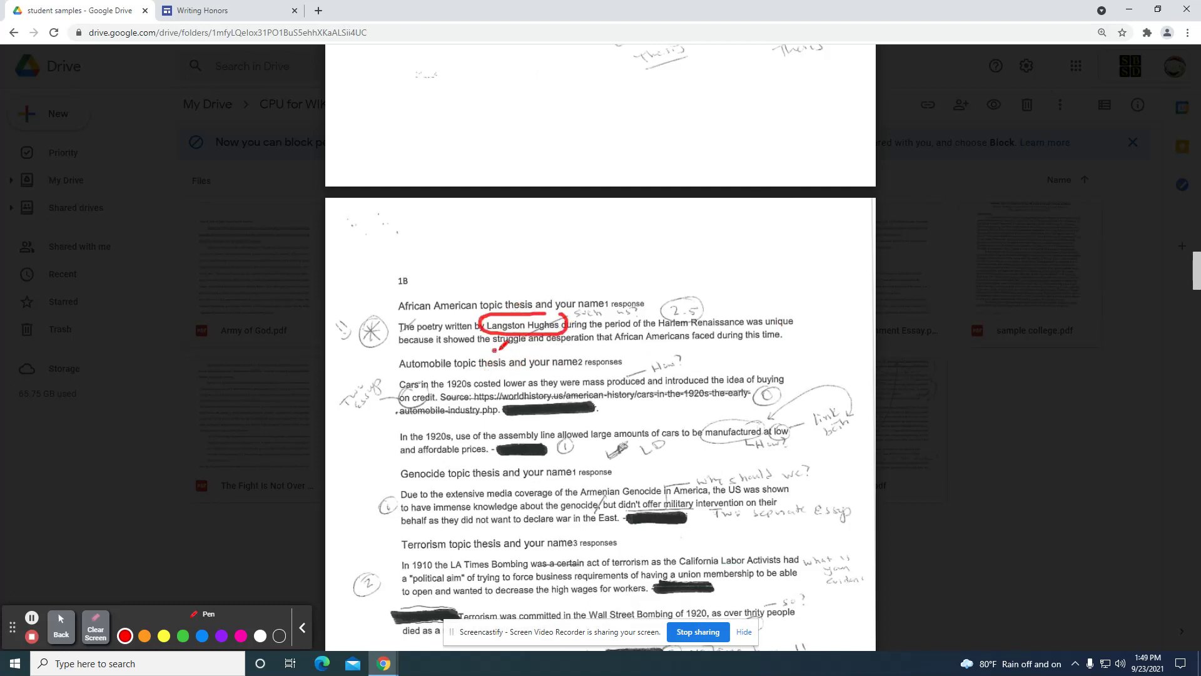
drag(493, 350, 597, 347)
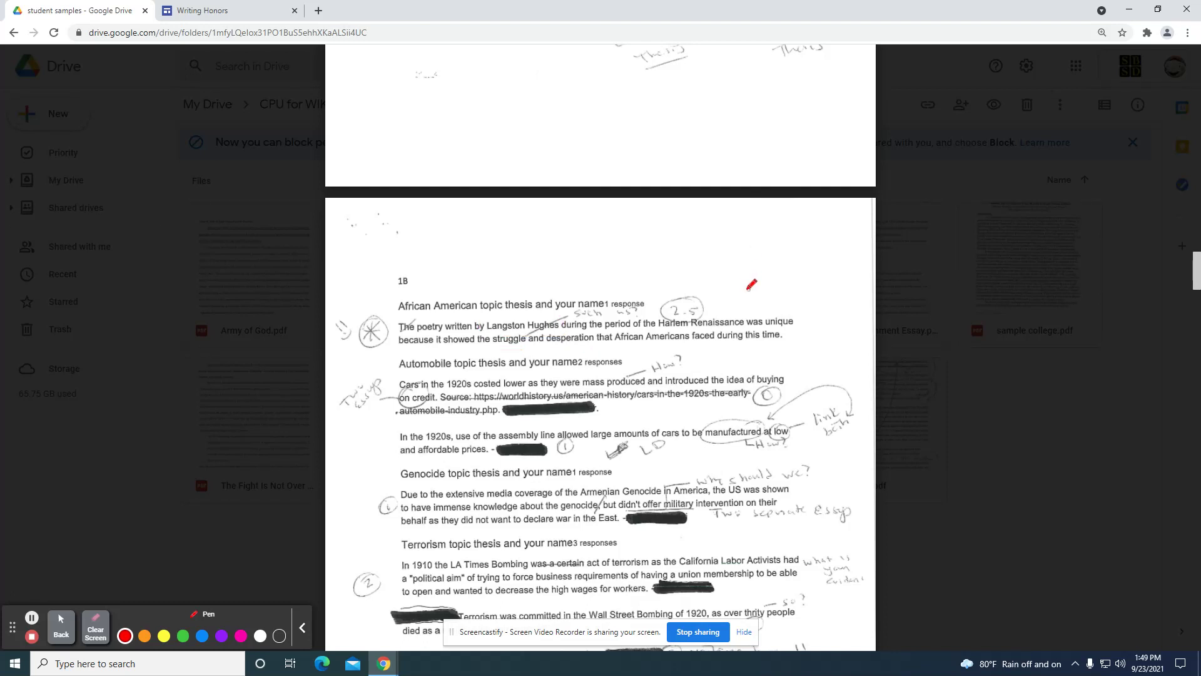
key(Escape)
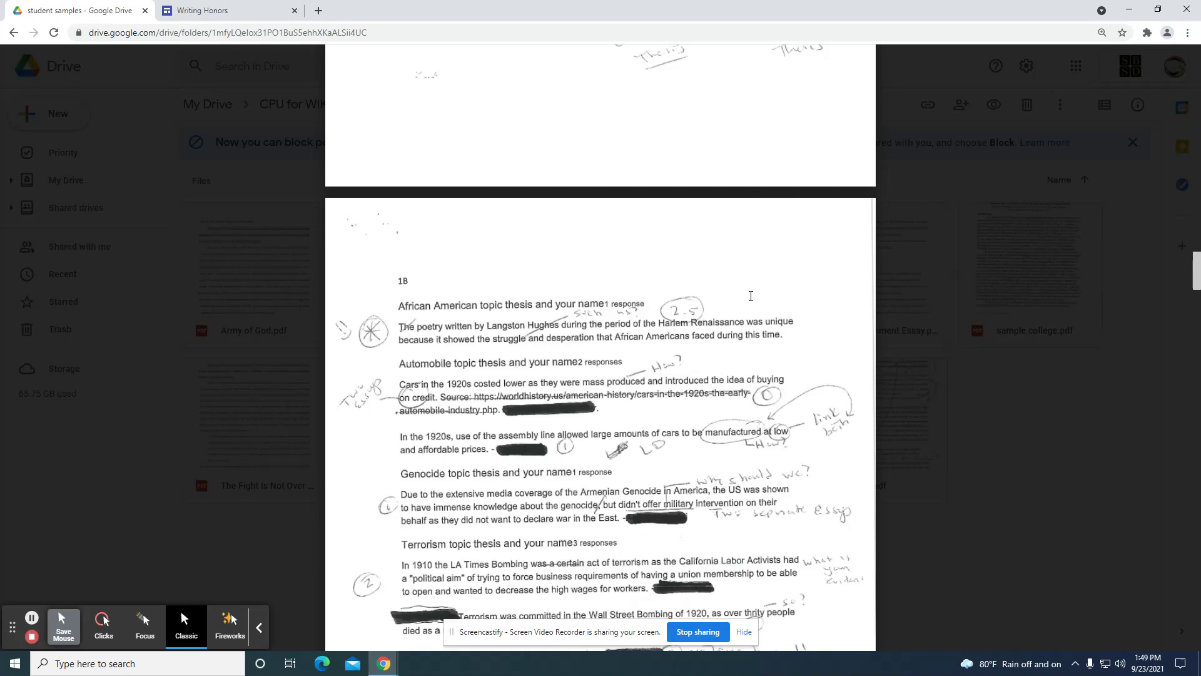
Step: Scroll to the Genocide response, underline 'extensive media', box phrases and draw red arrows, then clear them
scroll(510, 320, down, 4)
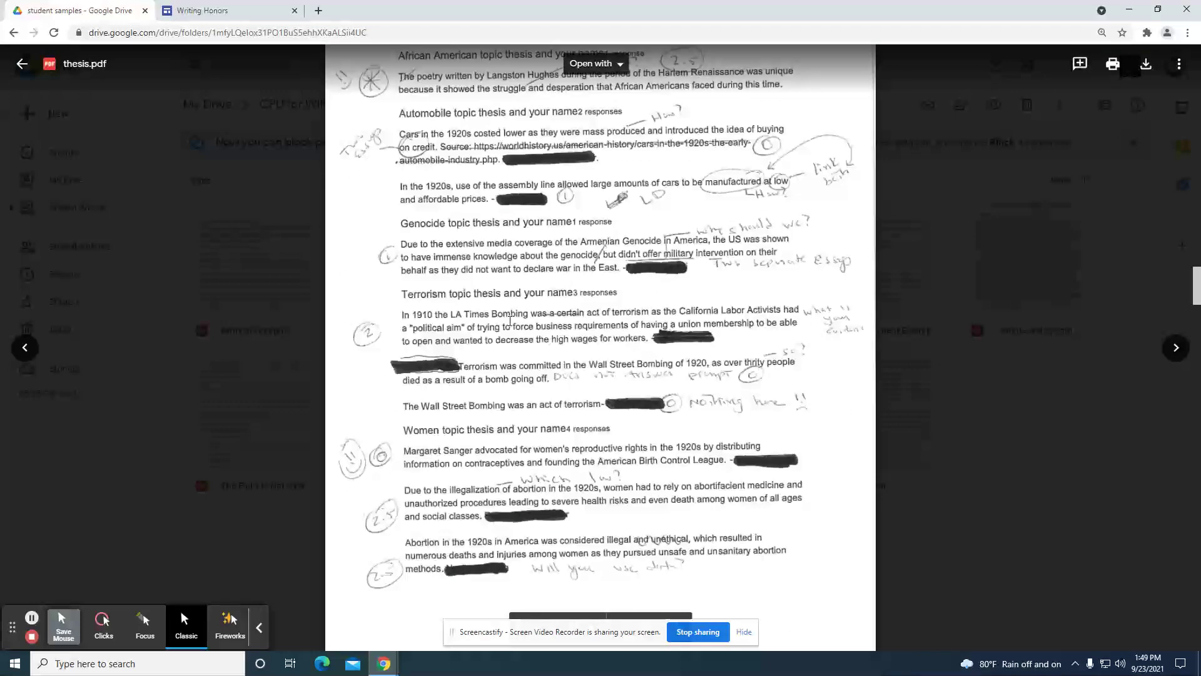
key(alt+p)
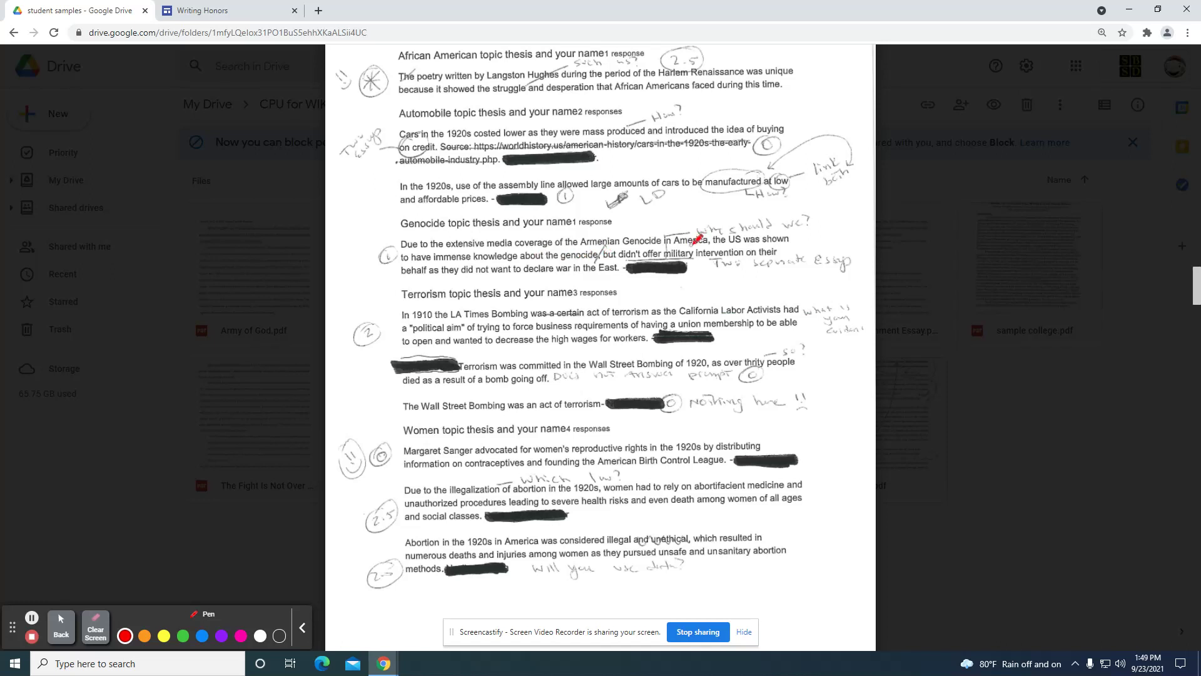
drag(446, 250, 501, 250)
mouse_move(406, 265)
mouse_down()
mouse_move(597, 247)
mouse_move(437, 247)
mouse_move(386, 264)
mouse_up()
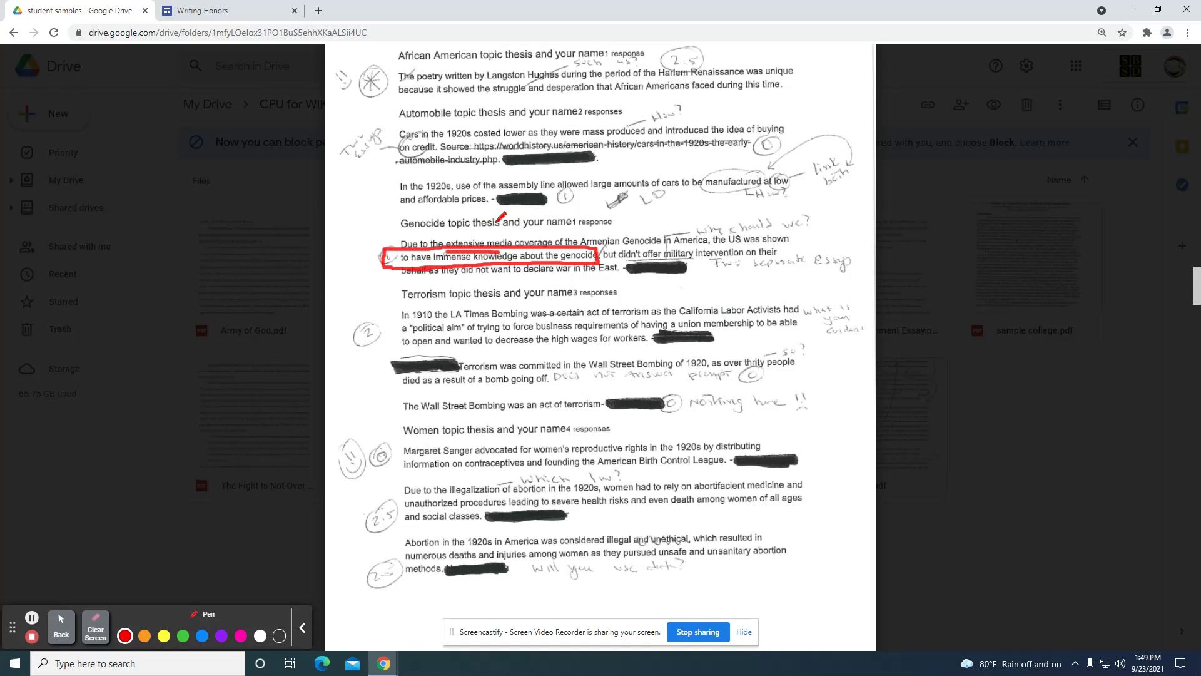
drag(486, 250, 653, 148)
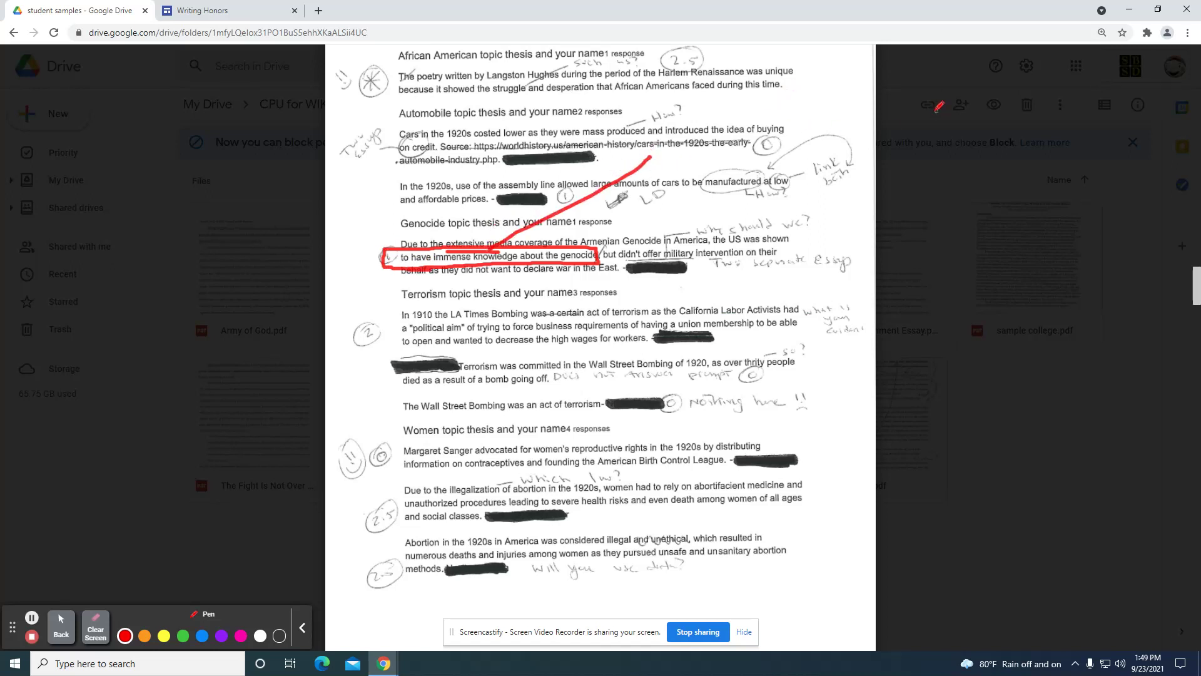
drag(935, 111, 1099, 86)
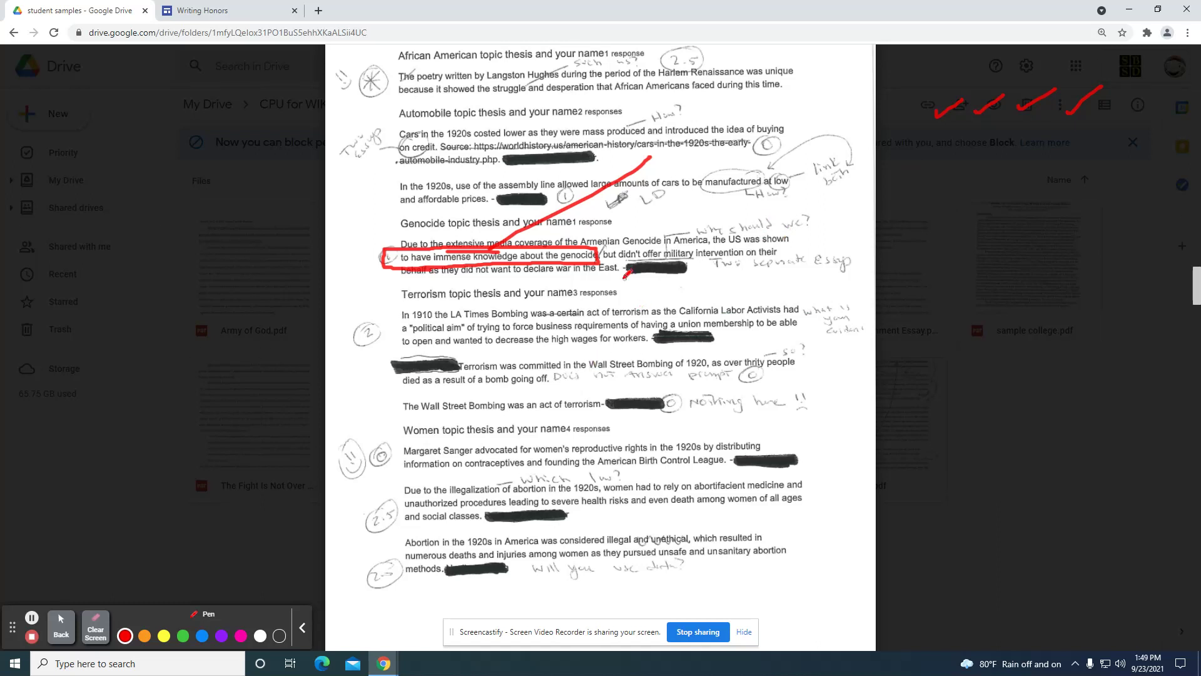
mouse_move(742, 248)
mouse_down()
mouse_move(655, 249)
mouse_move(757, 252)
mouse_move(750, 263)
mouse_up()
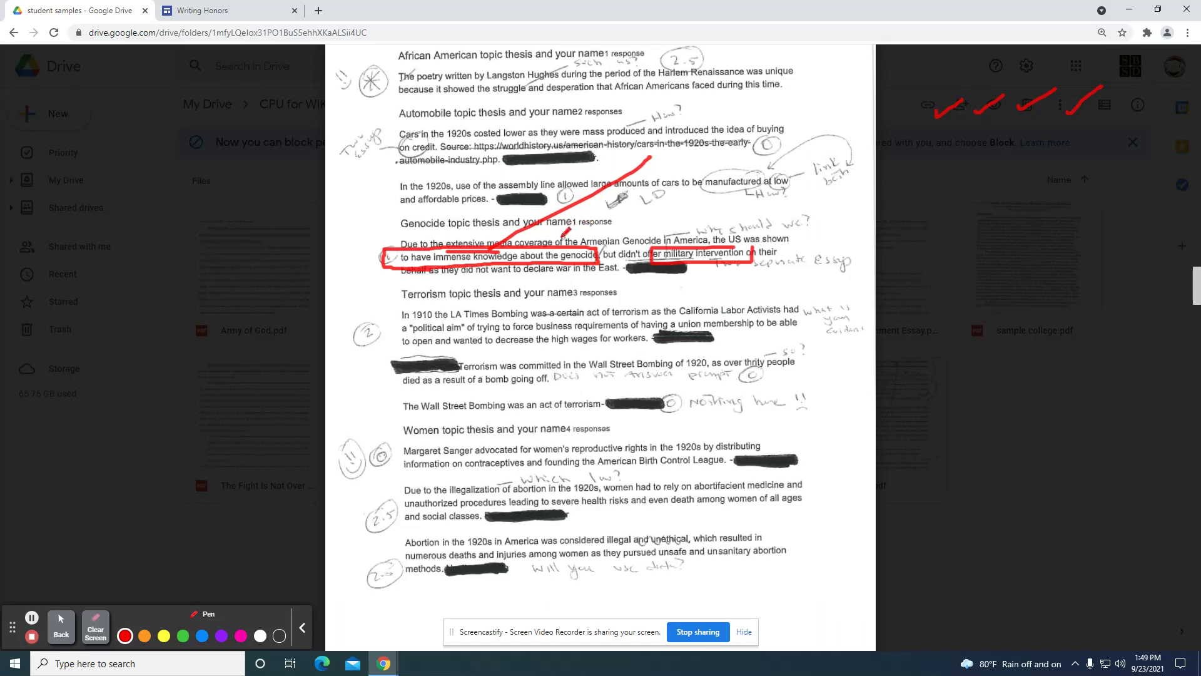
drag(609, 216, 710, 237)
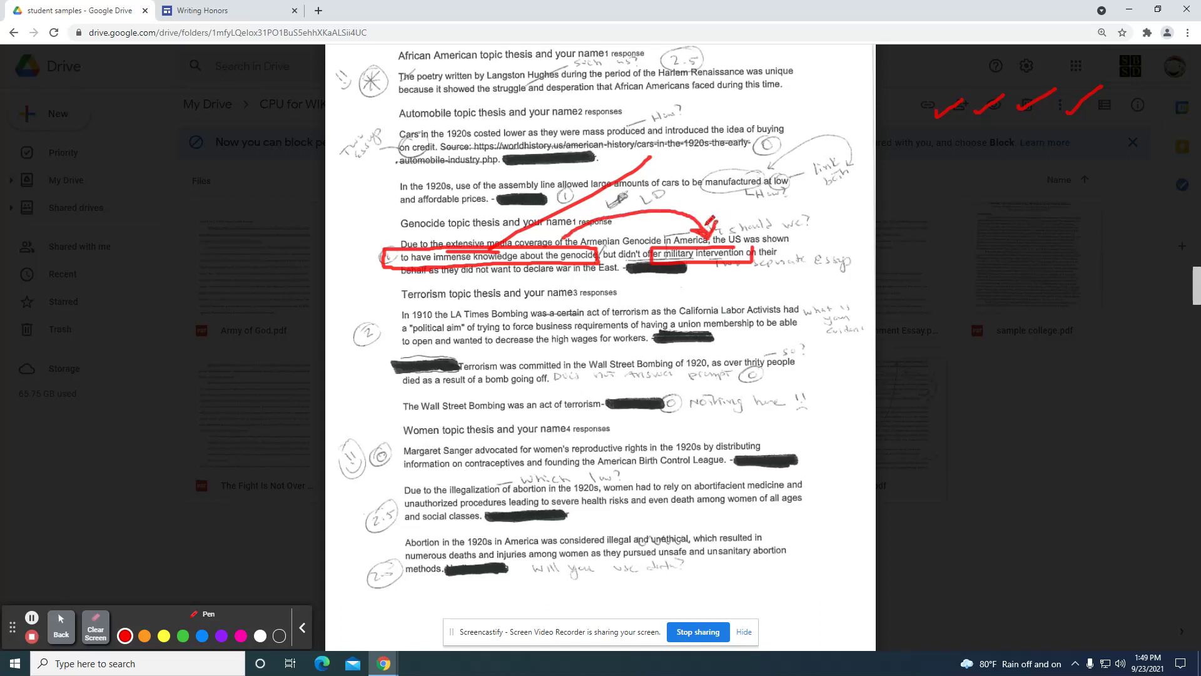
drag(563, 241, 591, 233)
key(alt+z)
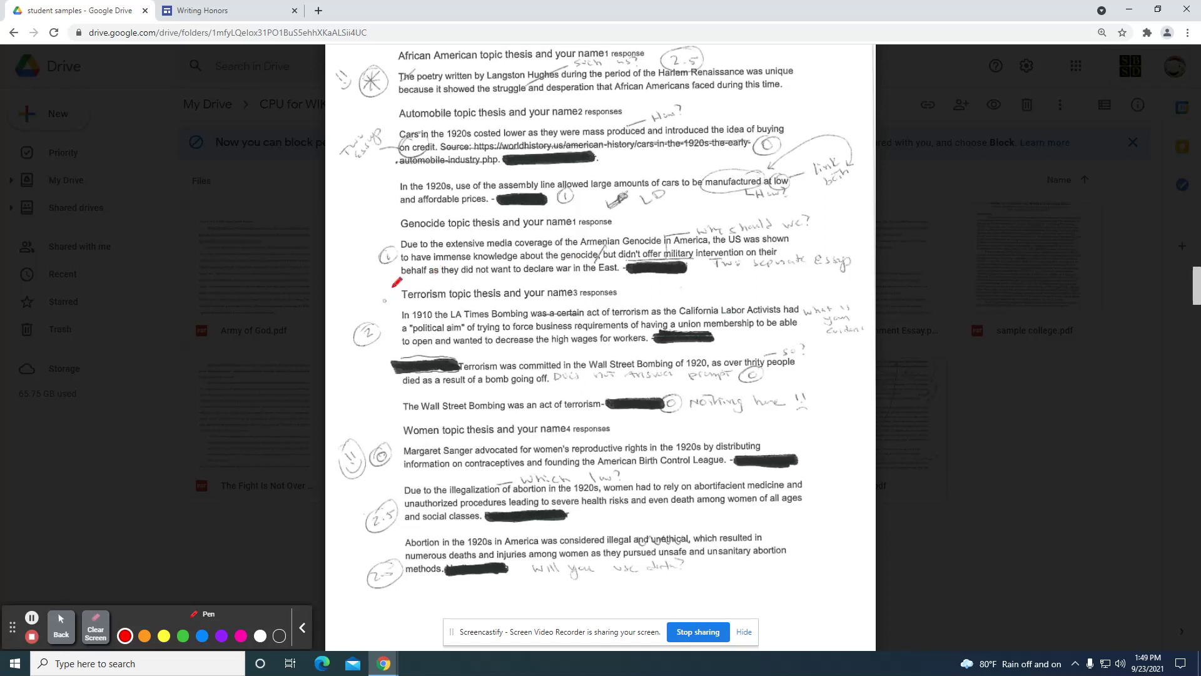
Step: Underline the Genocide response's last line, bracket both sides in red, then exit pen mode
drag(401, 281, 623, 269)
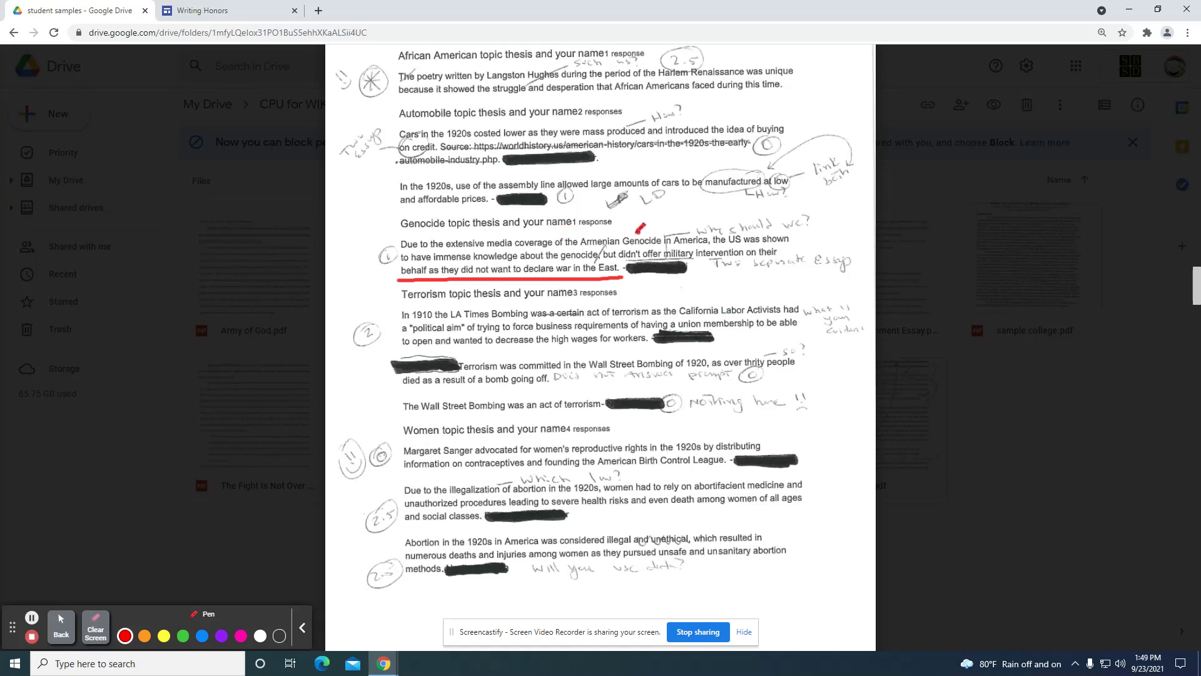
click(638, 231)
drag(402, 242, 394, 274)
mouse_move(790, 232)
mouse_down()
mouse_move(813, 232)
mouse_move(768, 259)
mouse_up()
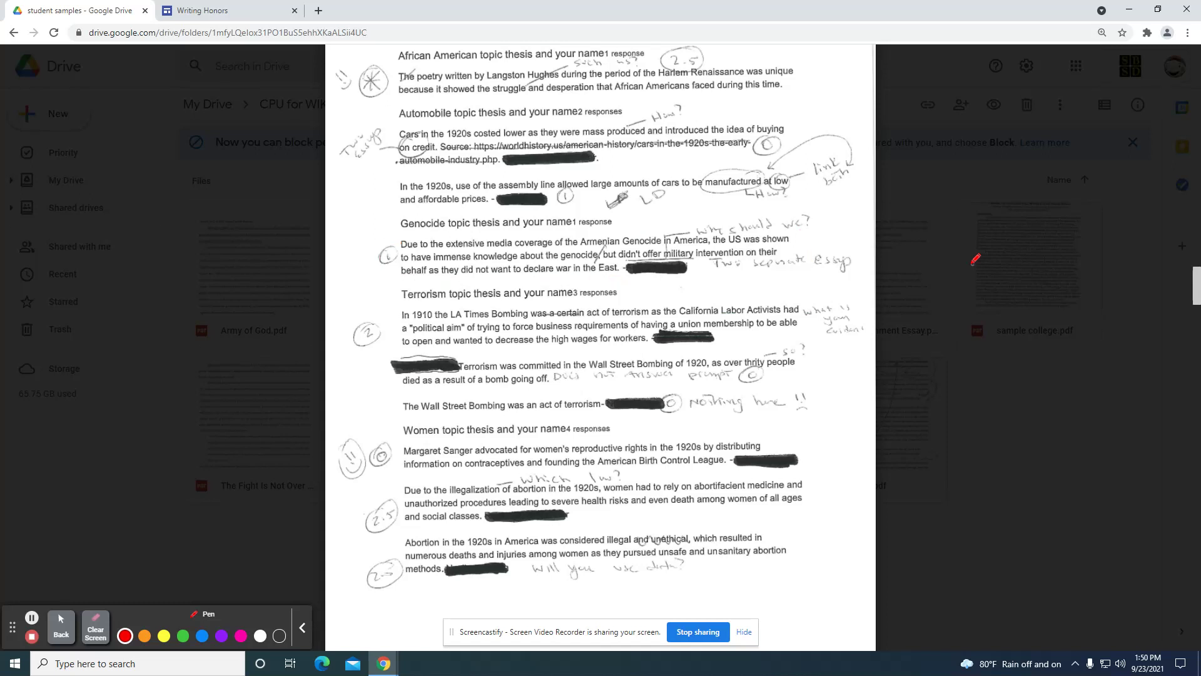
key(Escape)
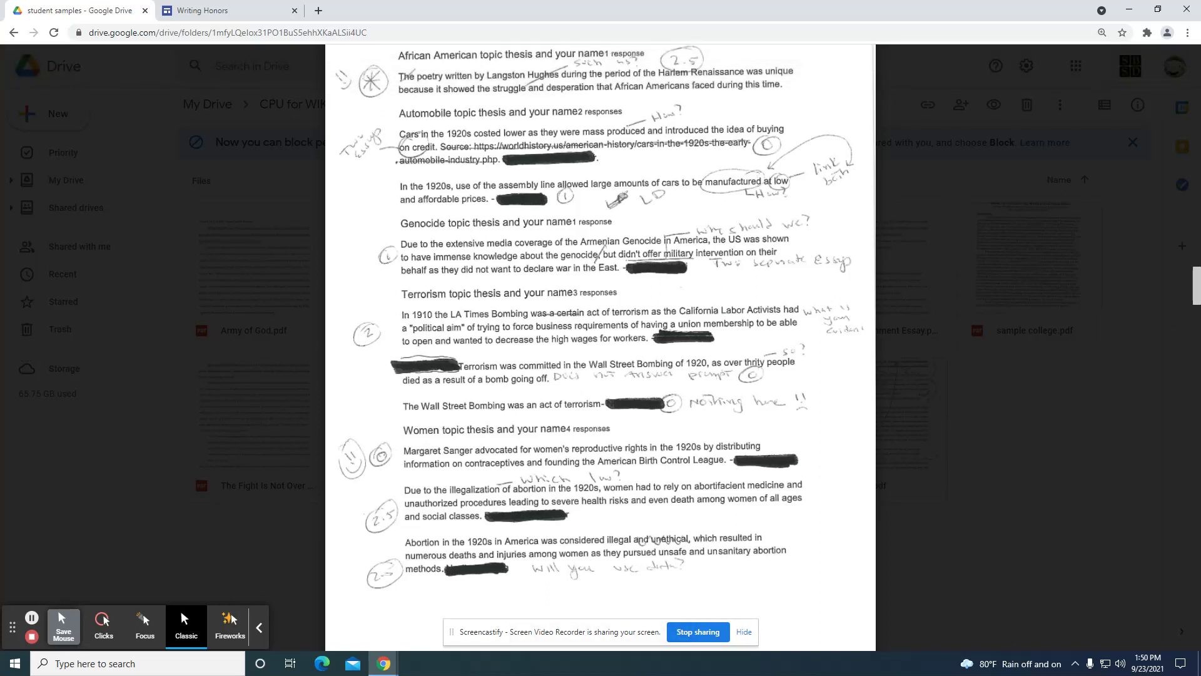
Step: Arrow and circle the smiley and 0 score by the Margaret Sanger response, adding red lines upward
key(alt+p)
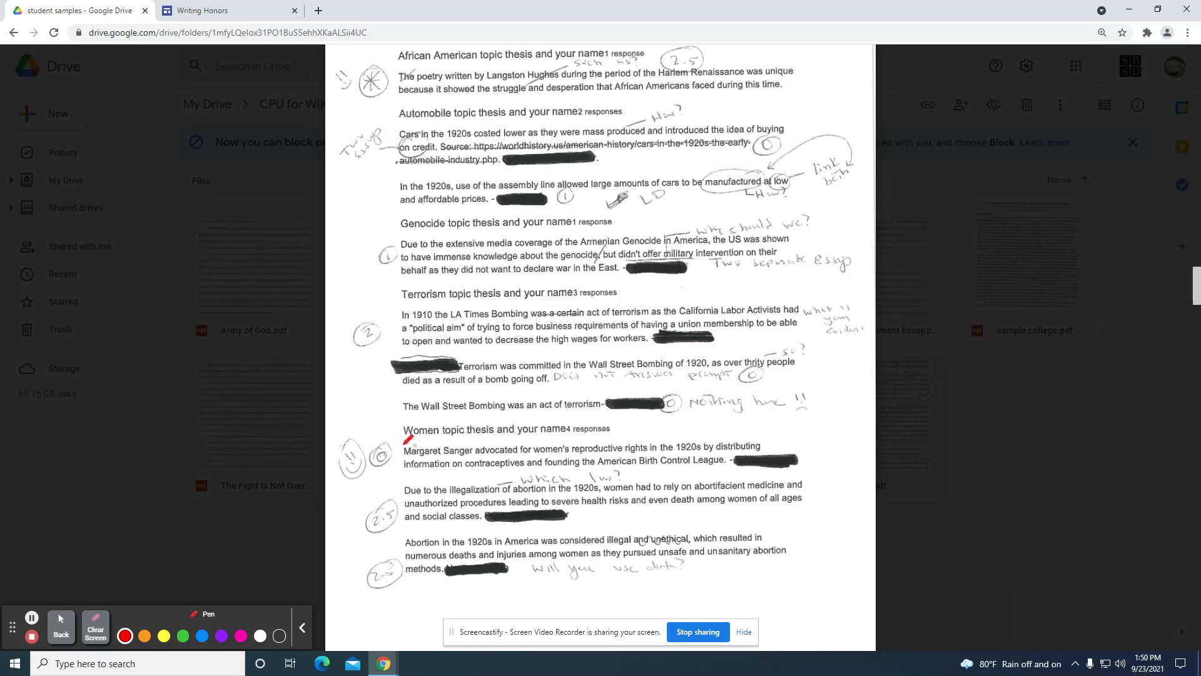
mouse_move(379, 409)
mouse_down()
mouse_move(379, 444)
mouse_move(388, 435)
mouse_up()
drag(362, 445, 345, 448)
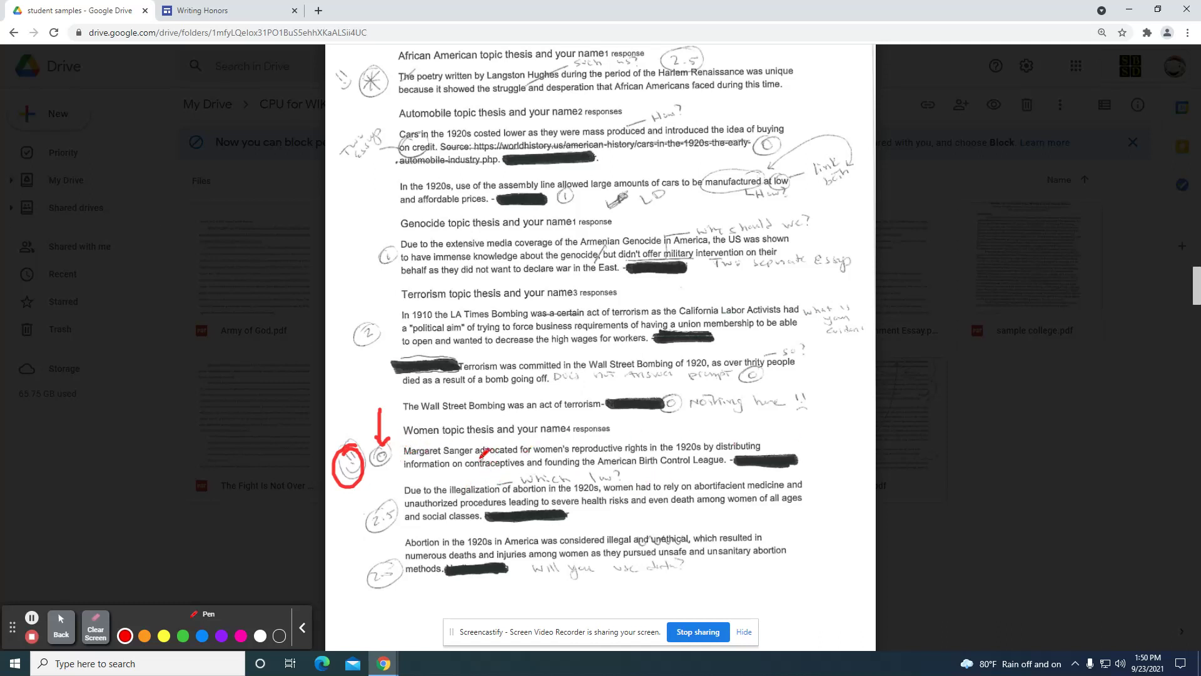
drag(480, 459, 547, 404)
drag(604, 460, 693, 410)
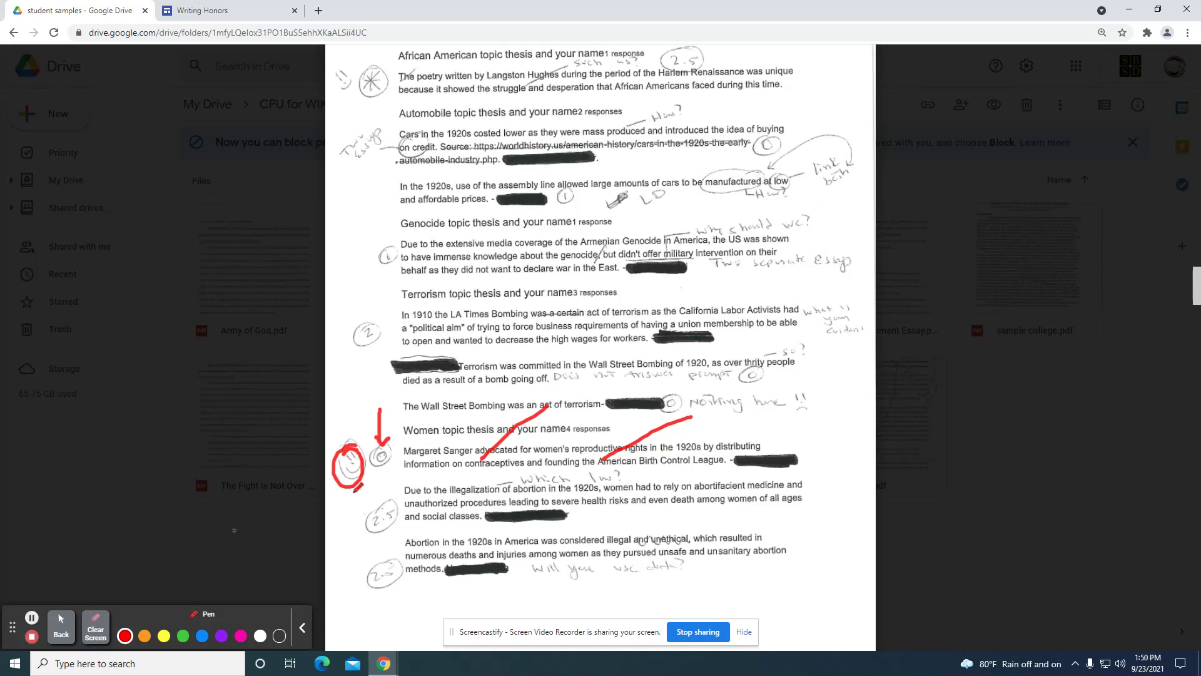
mouse_move(391, 448)
mouse_down()
mouse_move(368, 463)
mouse_move(395, 453)
mouse_up()
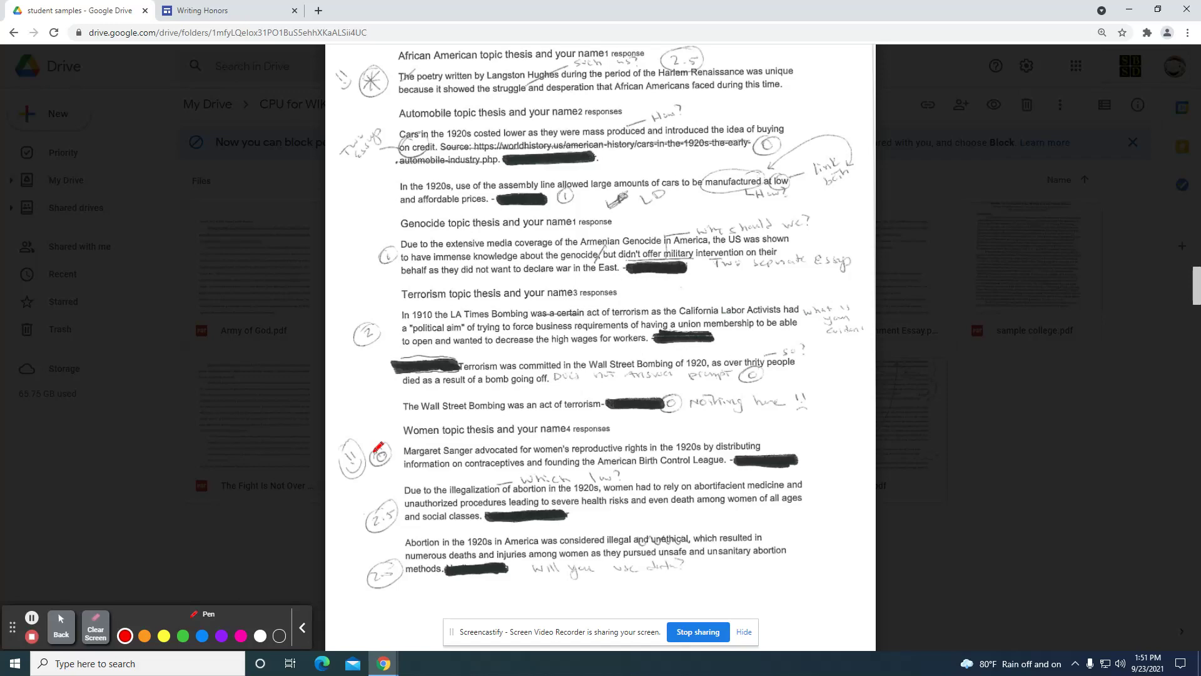
Step: Exit pen mode and scroll thesis.pdf past the rubric page to the Fashion and Generation responses
key(Escape)
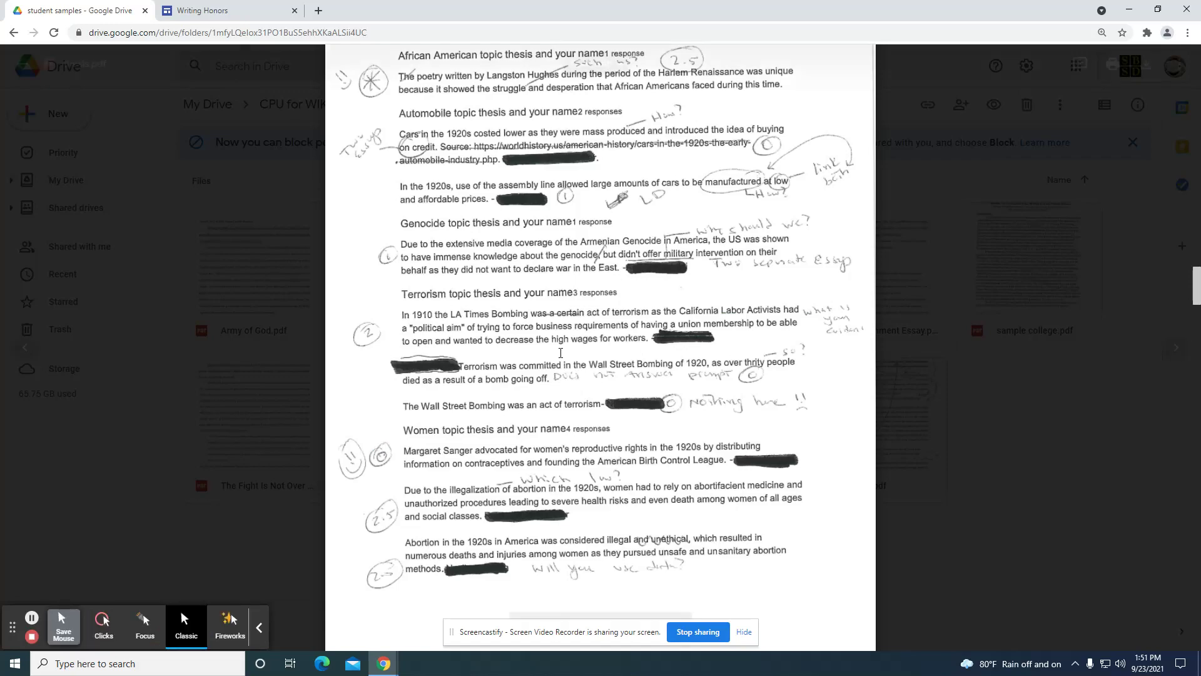
scroll(569, 442, down, 10)
scroll(569, 442, down, 15)
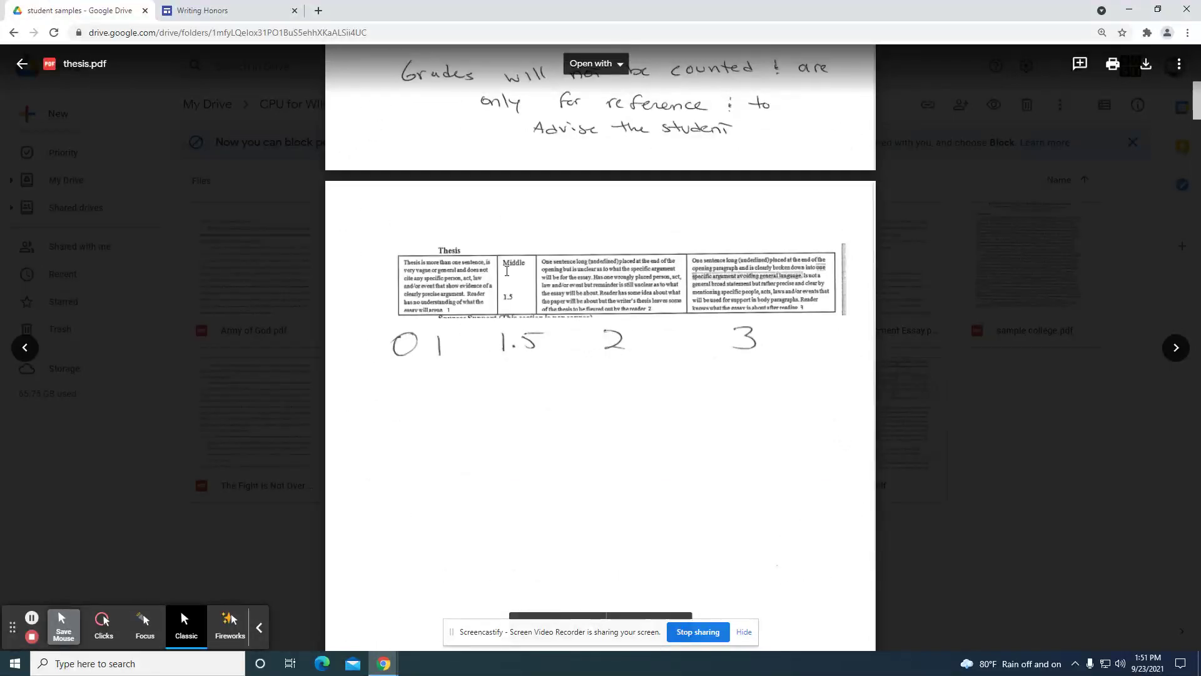
scroll(556, 471, down, 15)
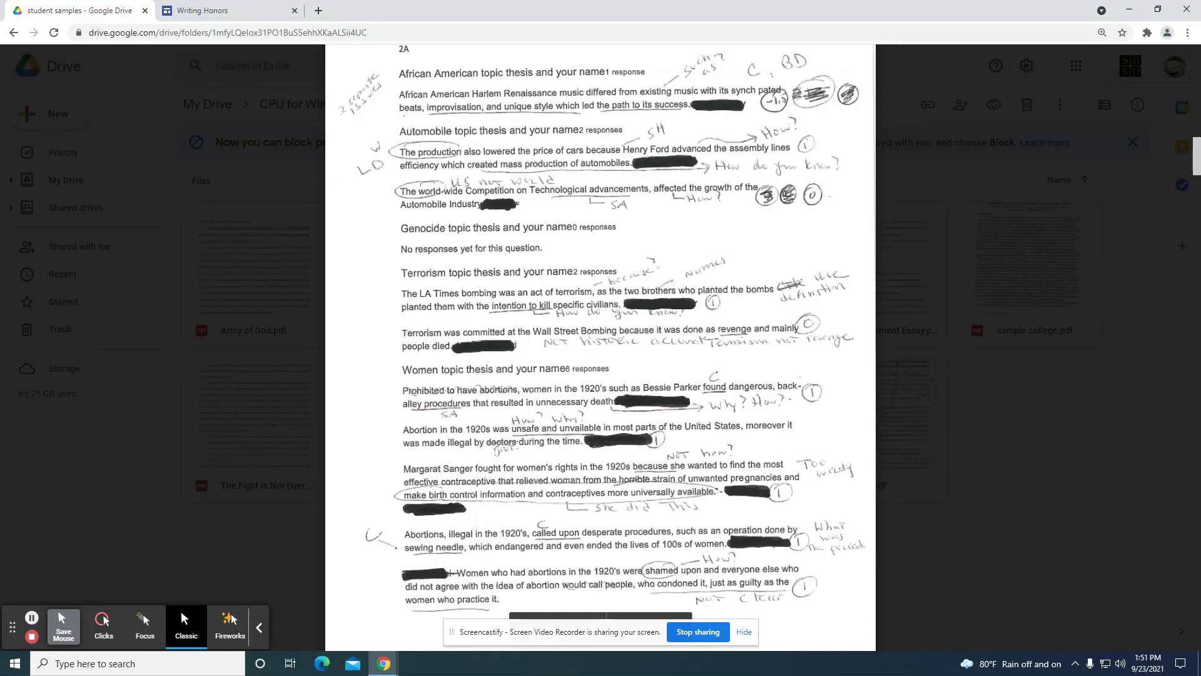
scroll(600, 348, down, 10)
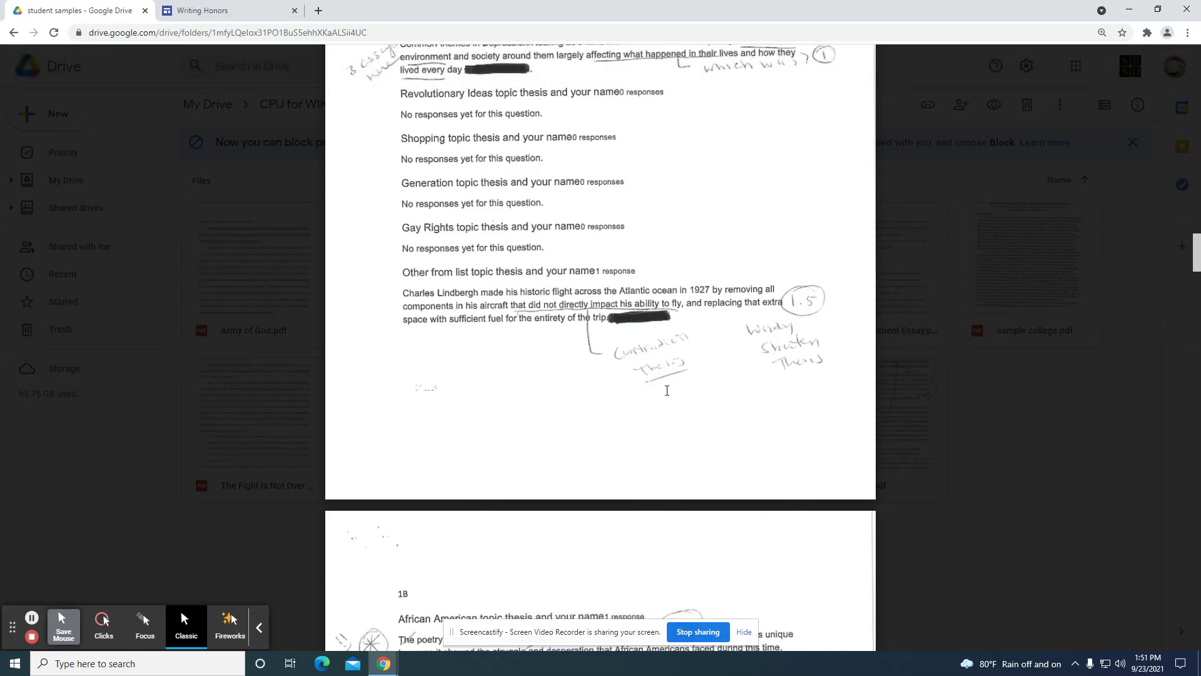
scroll(668, 391, down, 5)
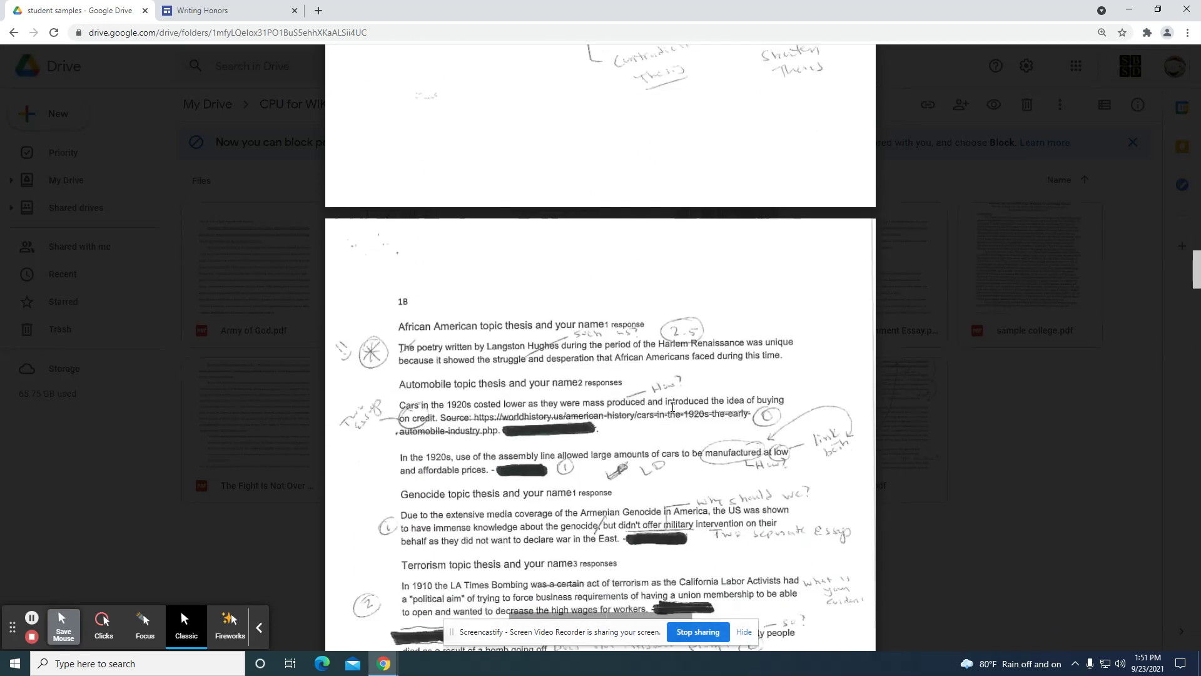
scroll(600, 348, down, 4)
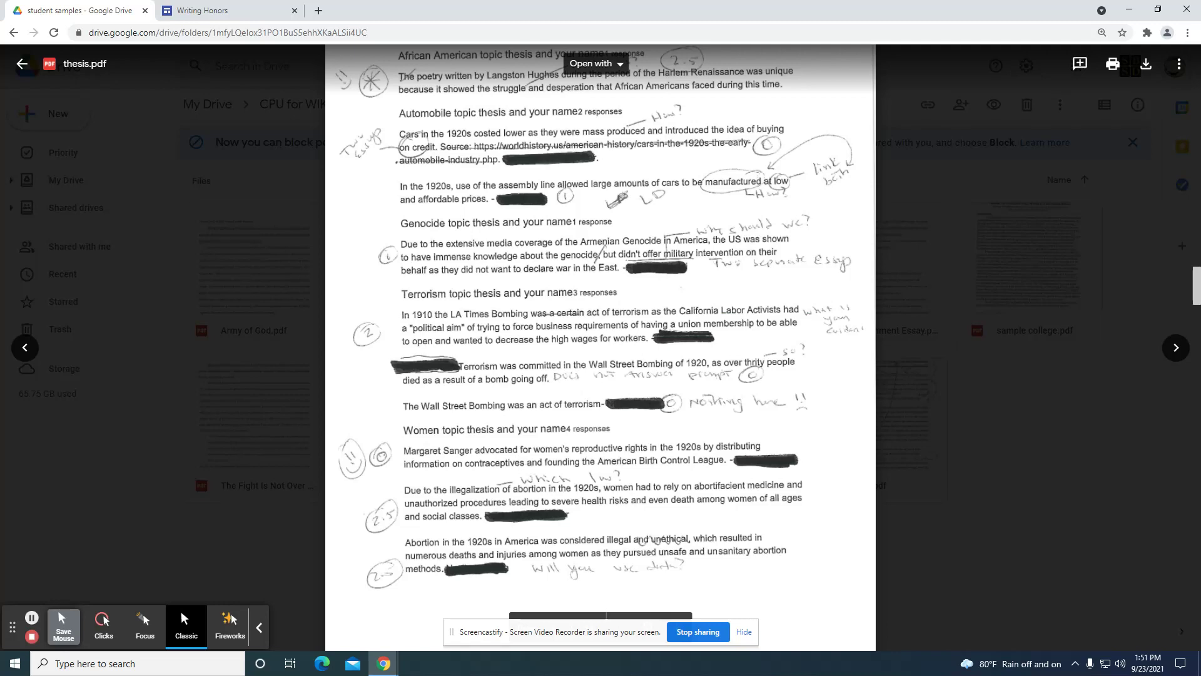
scroll(553, 534, down, 8)
scroll(601, 347, down, 4)
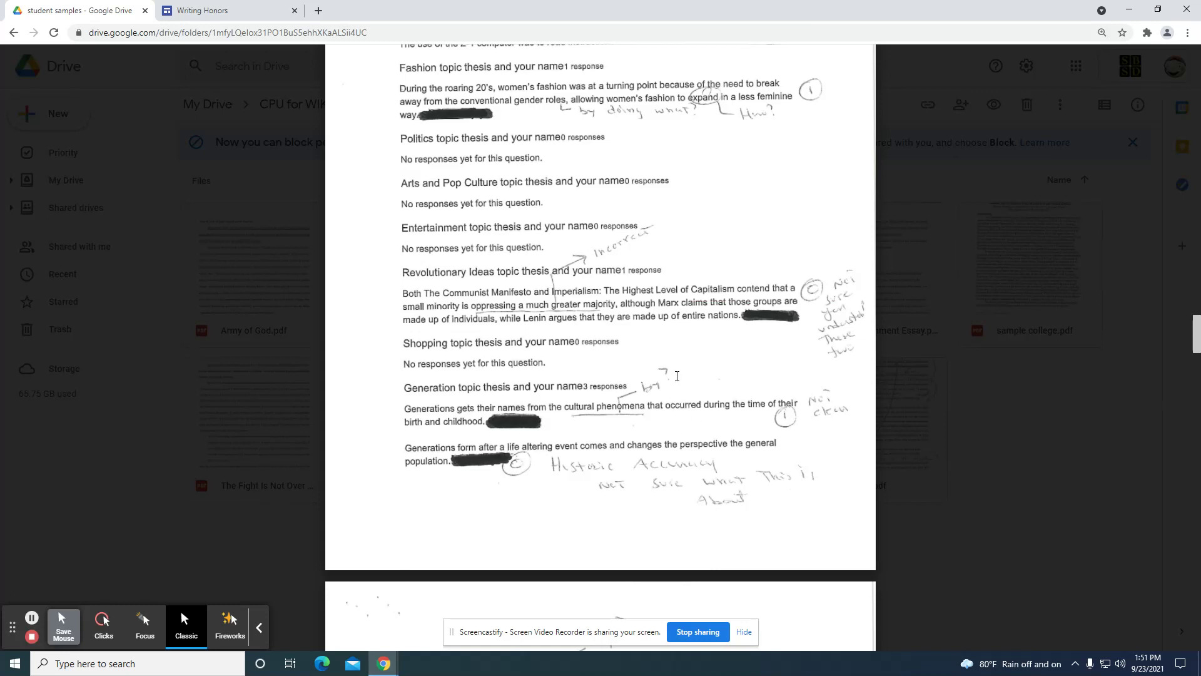
Step: Circle 'Generation' in red, add a 'write' note, dashes and an arrow into the response, then clear them
key(alt+p)
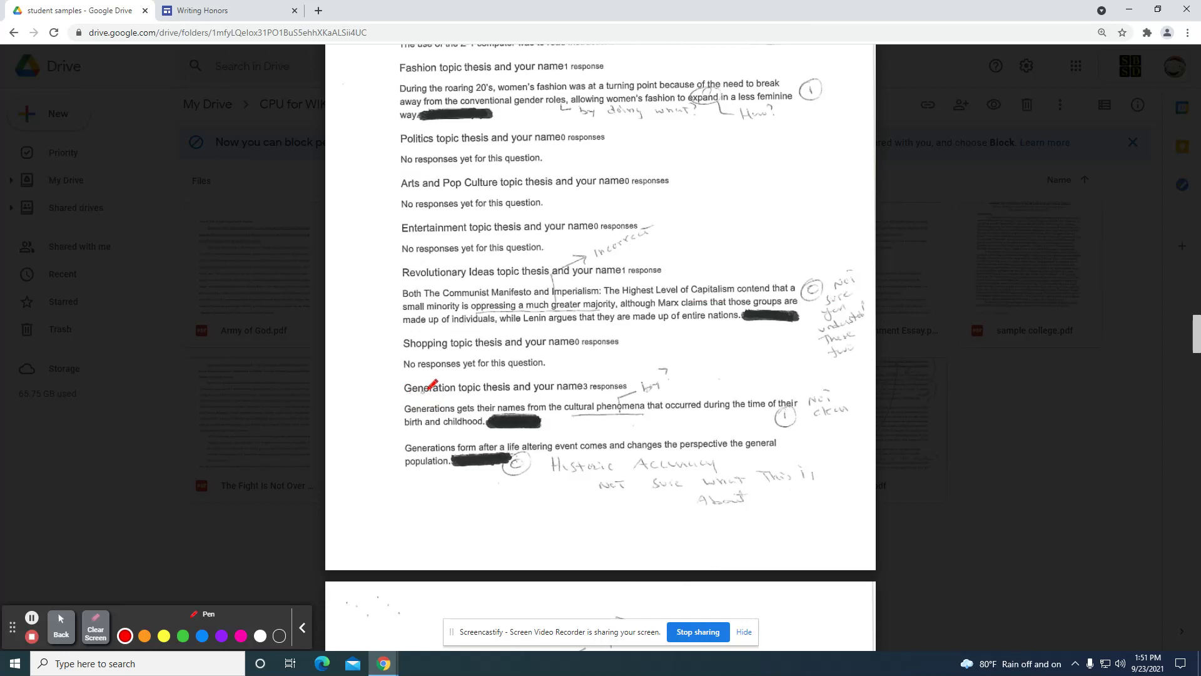
mouse_move(451, 379)
mouse_down()
mouse_move(394, 386)
mouse_move(462, 383)
mouse_up()
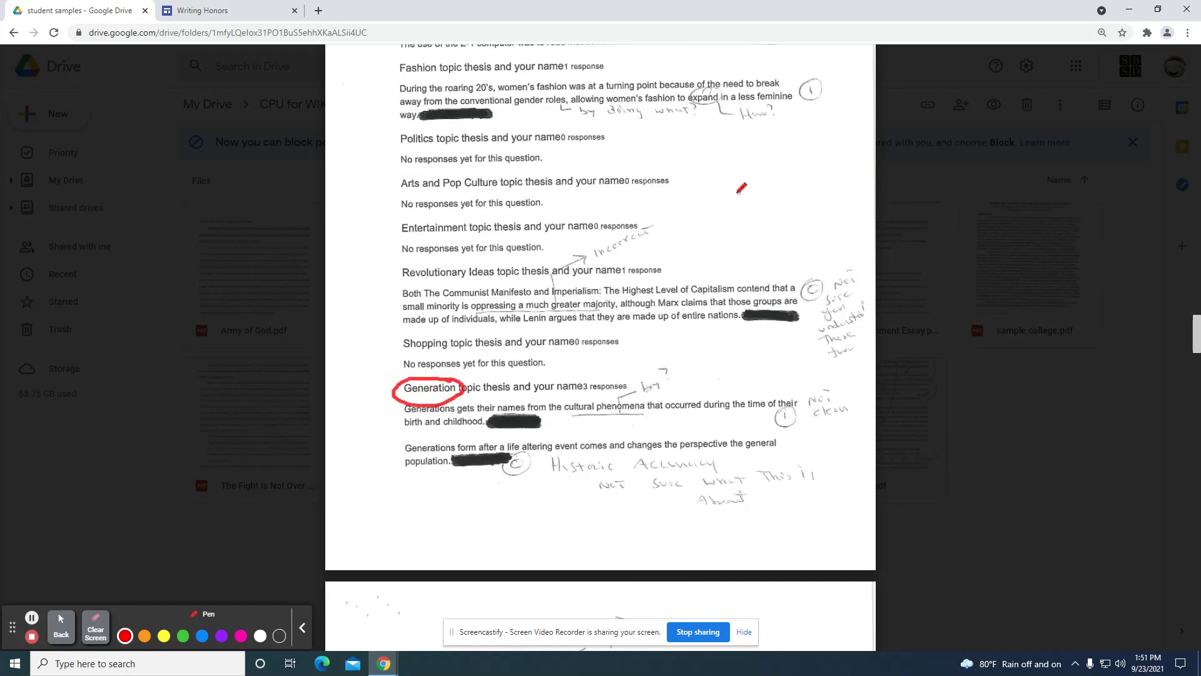
mouse_move(738, 188)
mouse_down()
mouse_move(775, 188)
mouse_move(809, 162)
mouse_move(829, 176)
mouse_up()
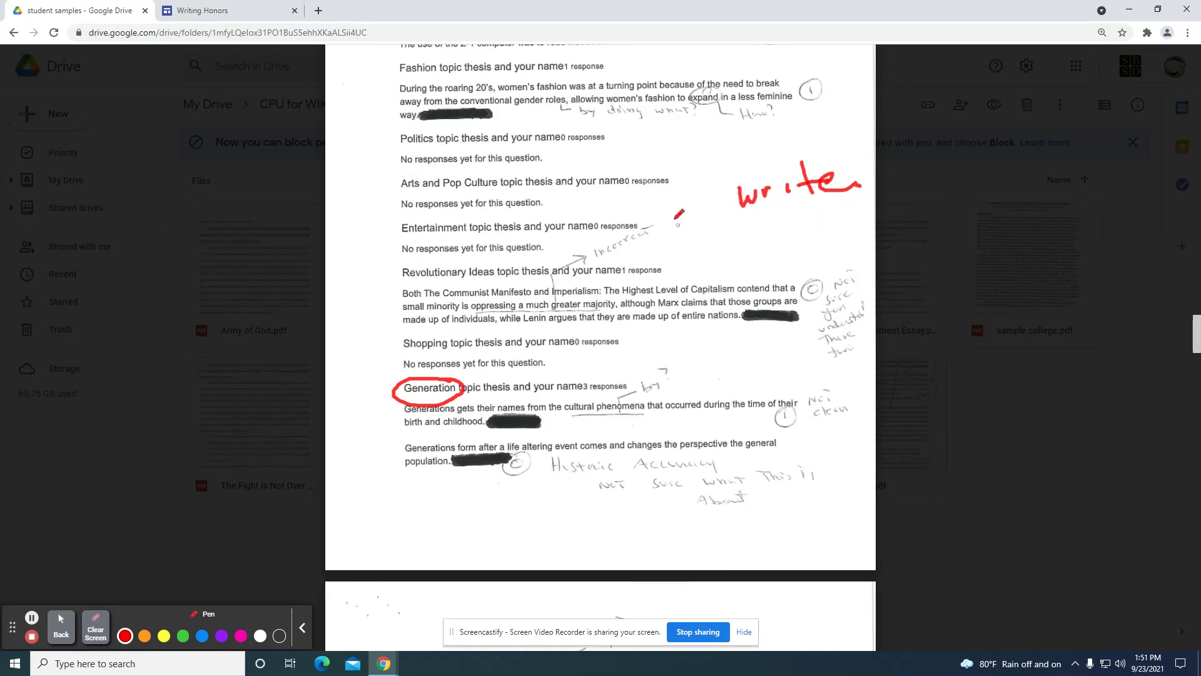
drag(674, 213, 708, 204)
drag(697, 271, 757, 269)
mouse_move(899, 270)
mouse_down()
mouse_move(748, 397)
mouse_move(770, 391)
mouse_up()
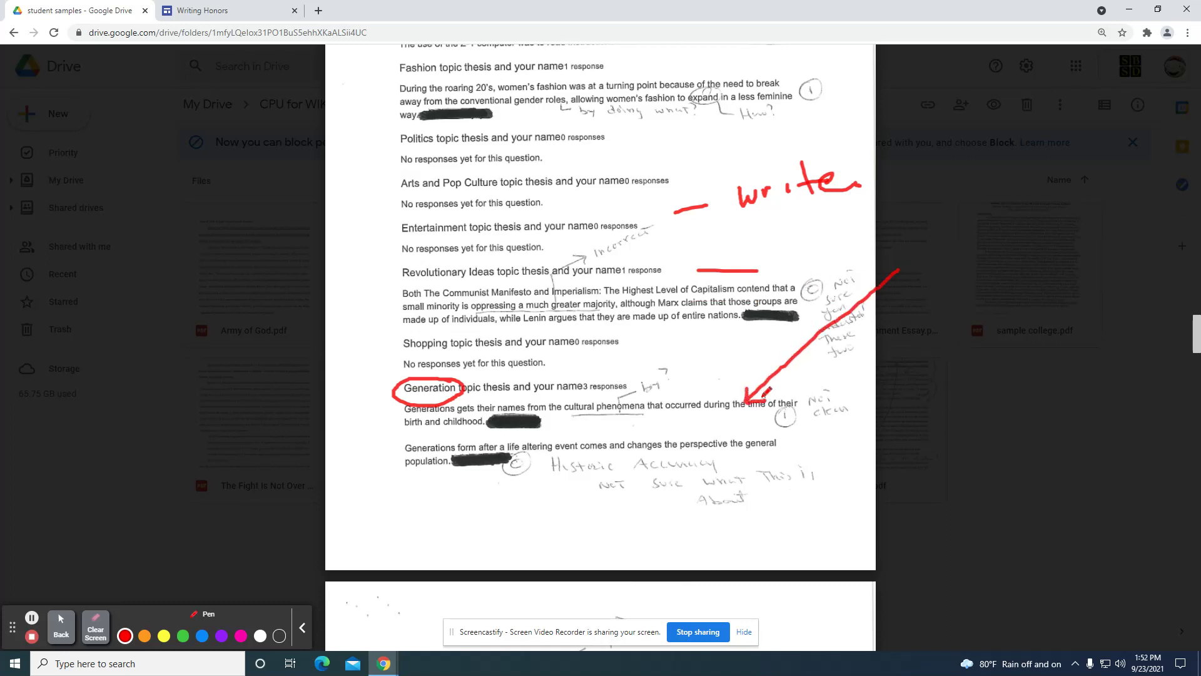
key(alt+c)
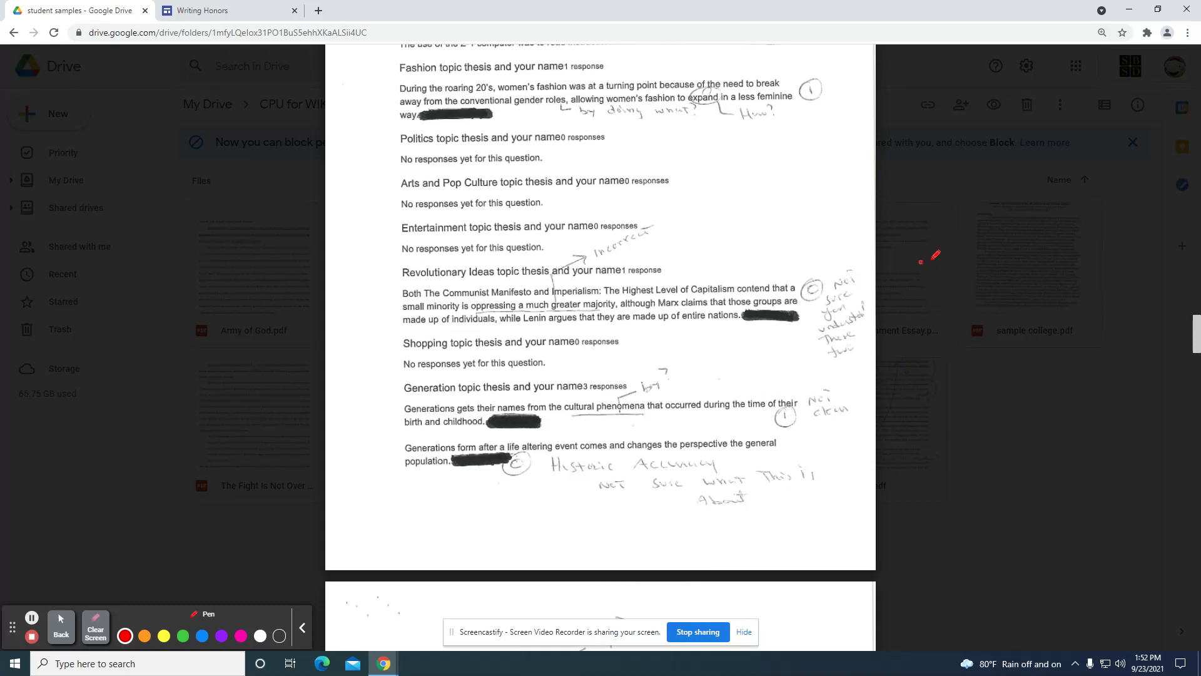
Step: Doodle a red Z and letters beside the page, then turn off the pen
drag(920, 262, 949, 298)
mouse_move(934, 365)
mouse_down()
mouse_move(988, 340)
mouse_move(931, 466)
mouse_up()
drag(972, 427, 1010, 484)
key(alt+m)
Step: Underline 'freely programable computer', arrow the Z-1s thesis, and box 'married middle-class women' in red
scroll(551, 395, down, 15)
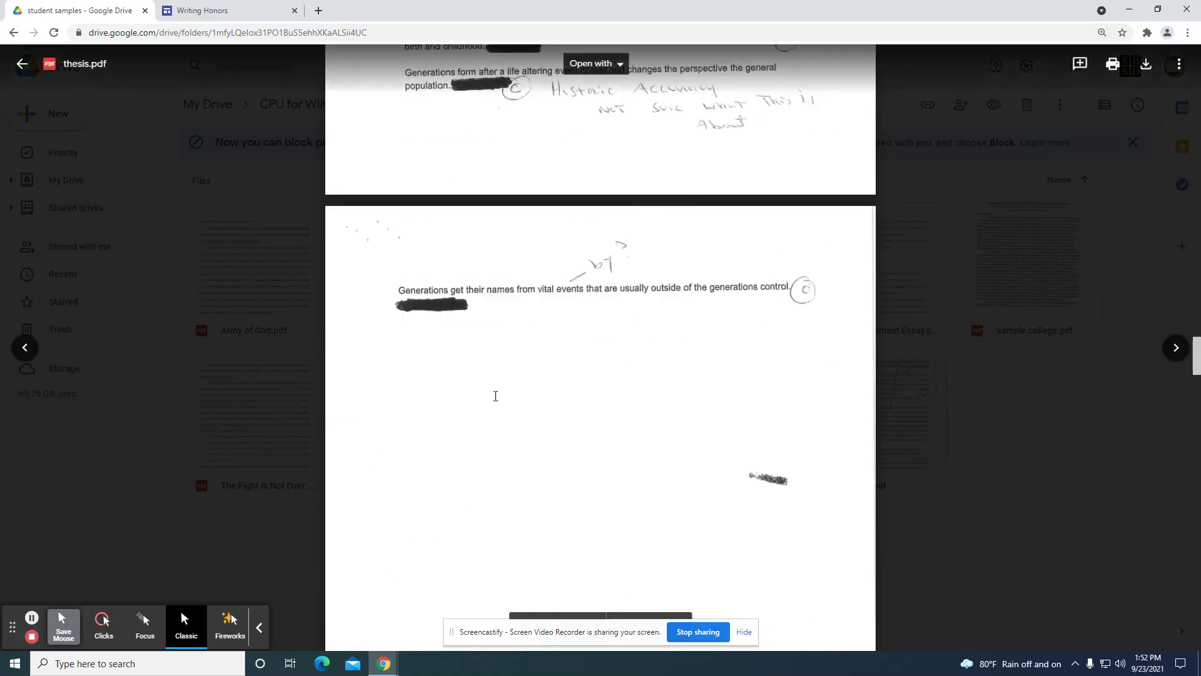
scroll(600, 375, down, 14)
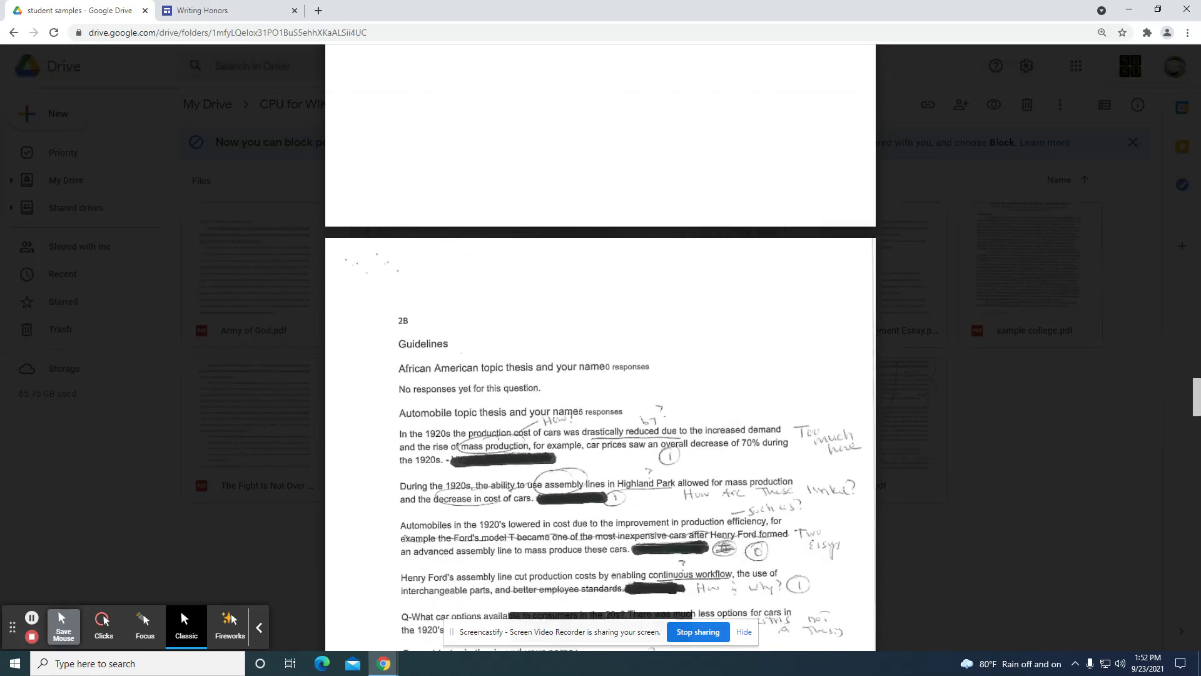
scroll(600, 375, down, 2)
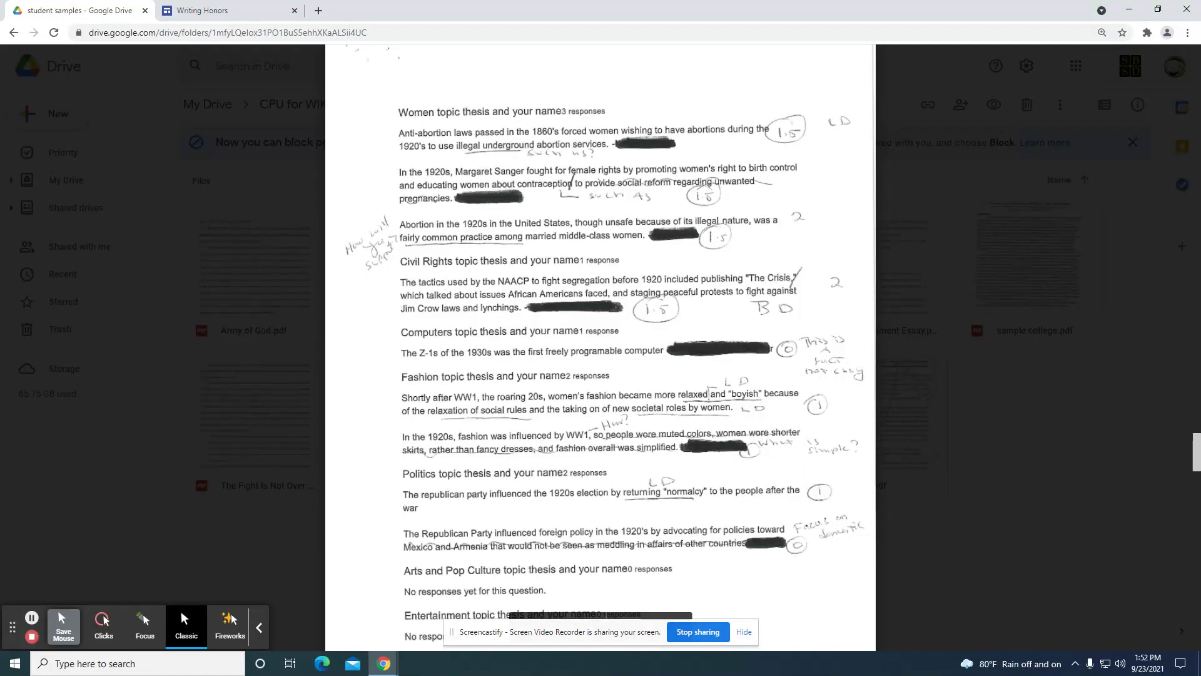
key(alt+p)
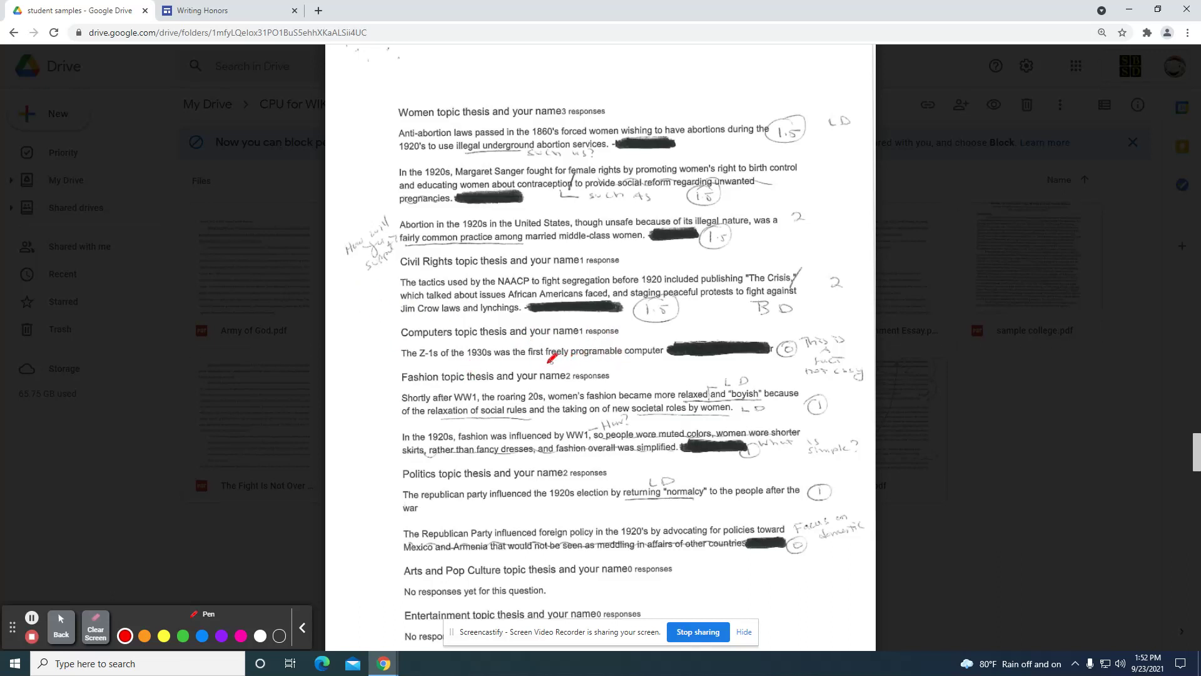
mouse_move(545, 361)
mouse_down()
mouse_move(616, 364)
mouse_move(677, 332)
mouse_move(528, 339)
mouse_move(585, 367)
mouse_up()
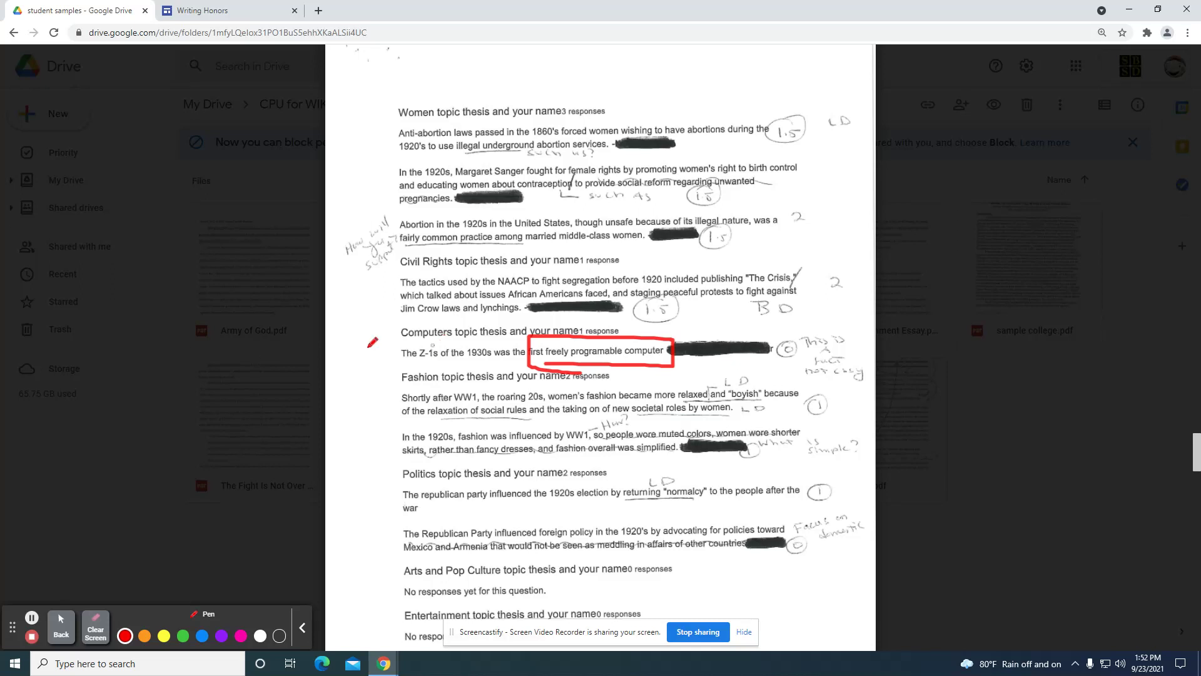
mouse_move(294, 354)
mouse_down()
mouse_move(405, 353)
mouse_move(398, 365)
mouse_up()
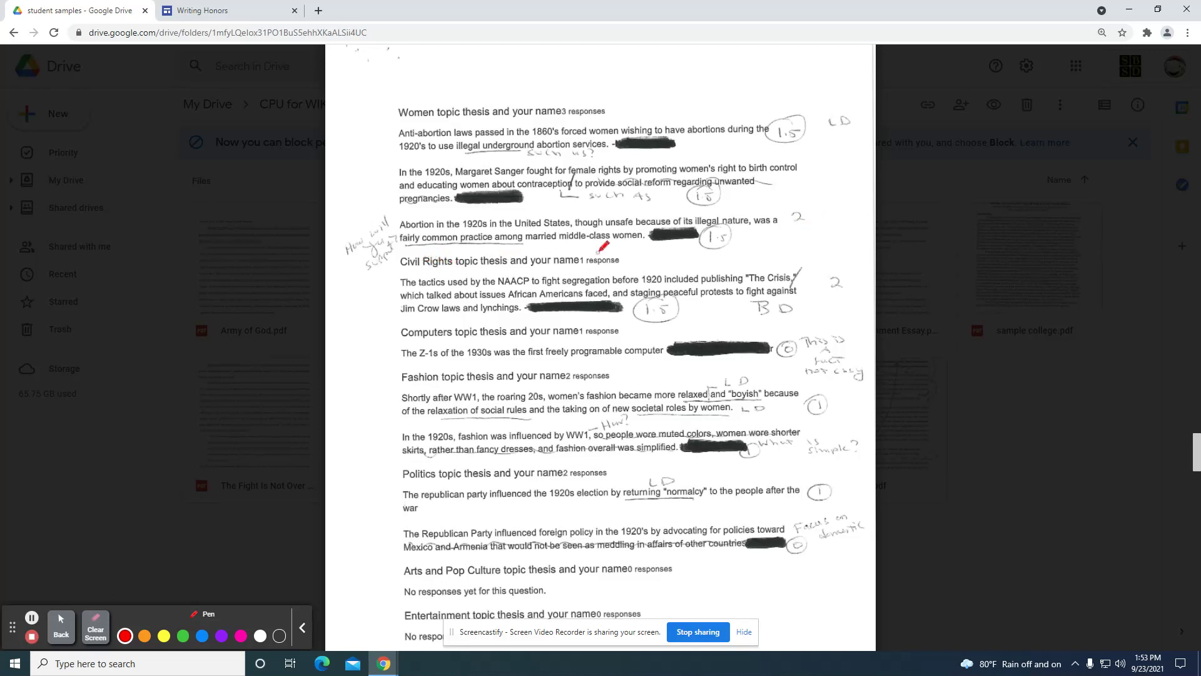
mouse_move(527, 248)
mouse_down()
mouse_move(656, 246)
mouse_move(625, 227)
mouse_move(521, 245)
mouse_move(560, 249)
mouse_up()
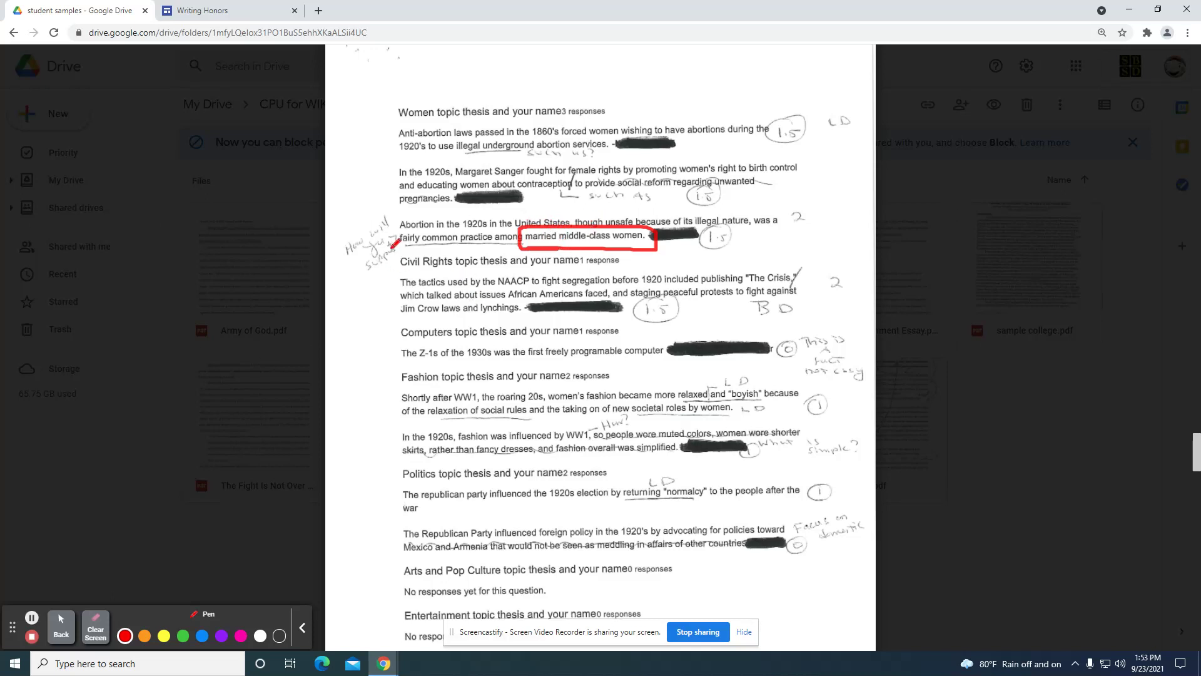
mouse_move(396, 231)
mouse_down()
mouse_move(396, 251)
mouse_move(525, 233)
mouse_move(395, 229)
mouse_up()
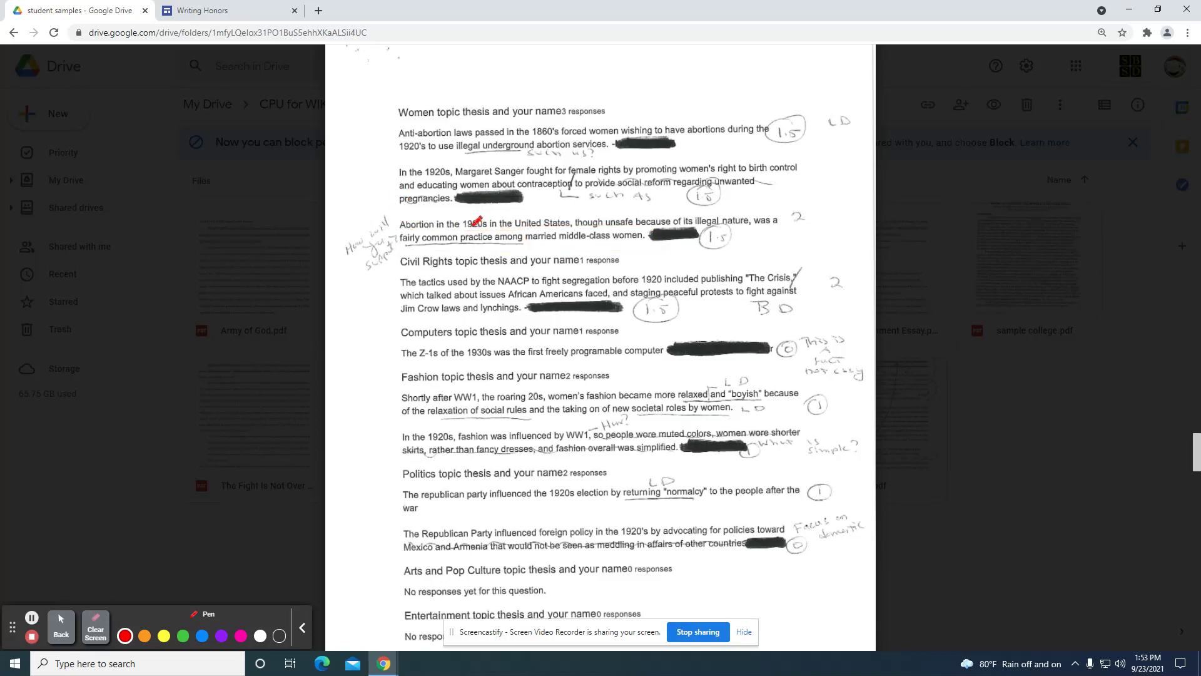
Step: Scroll down to the last Generation thesis answer, circle it in red, then clear it
key(Escape)
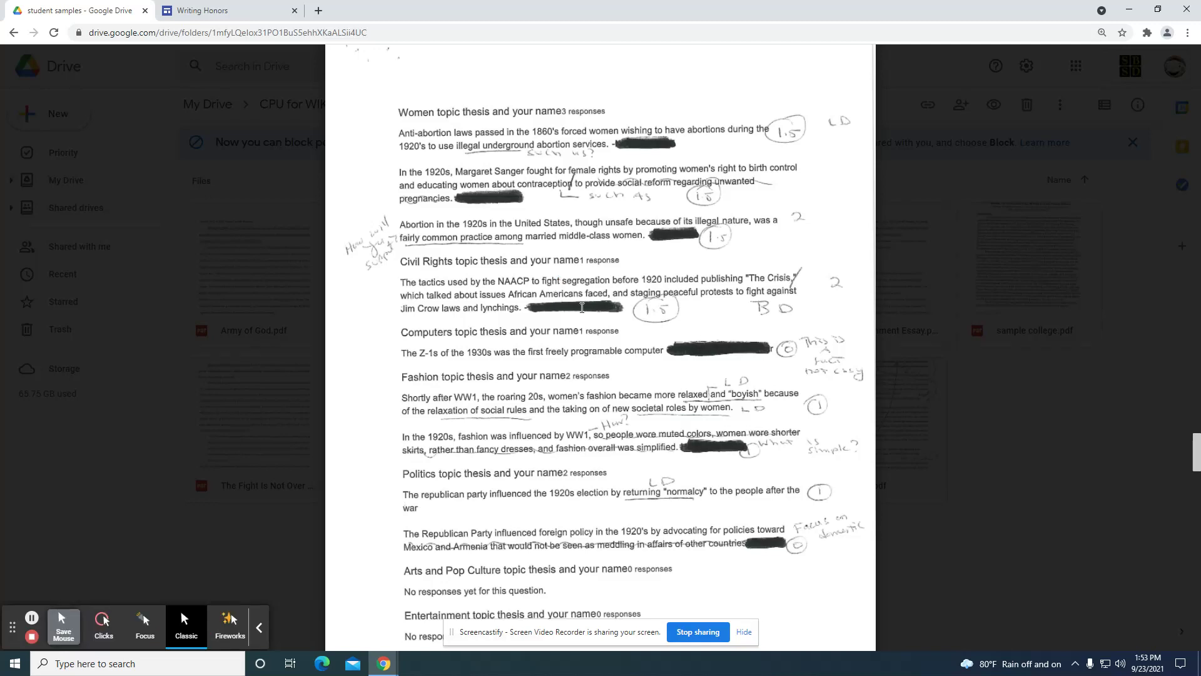
scroll(582, 308, down, 2)
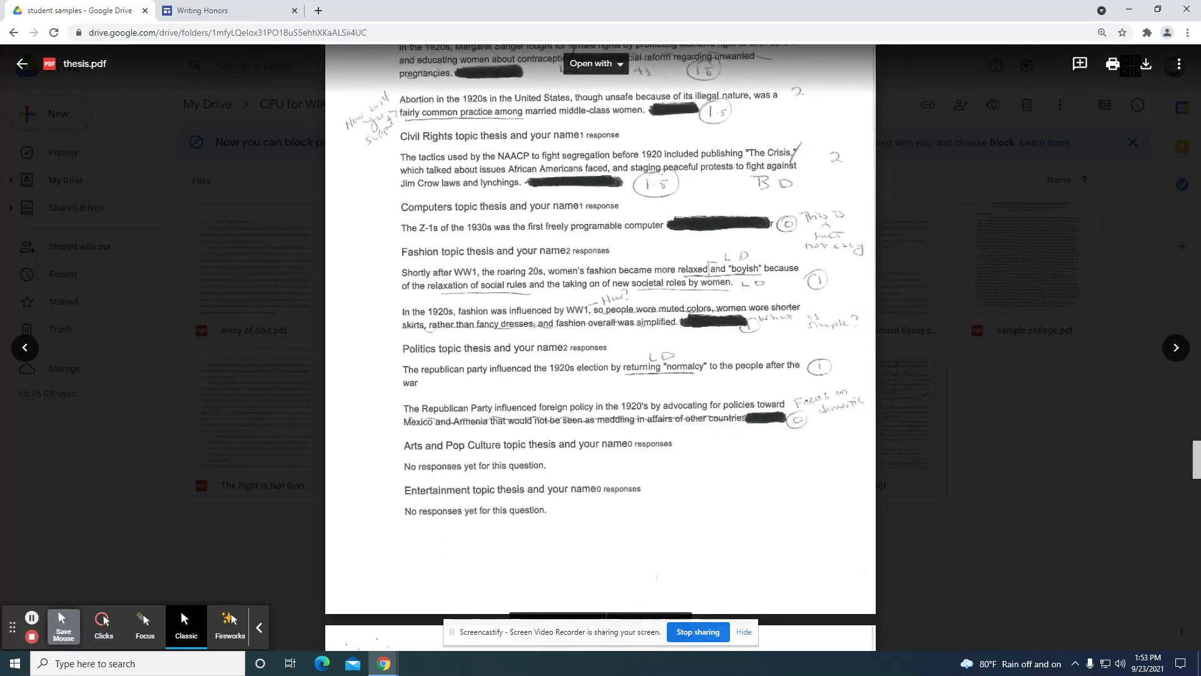
scroll(600, 348, down, 7)
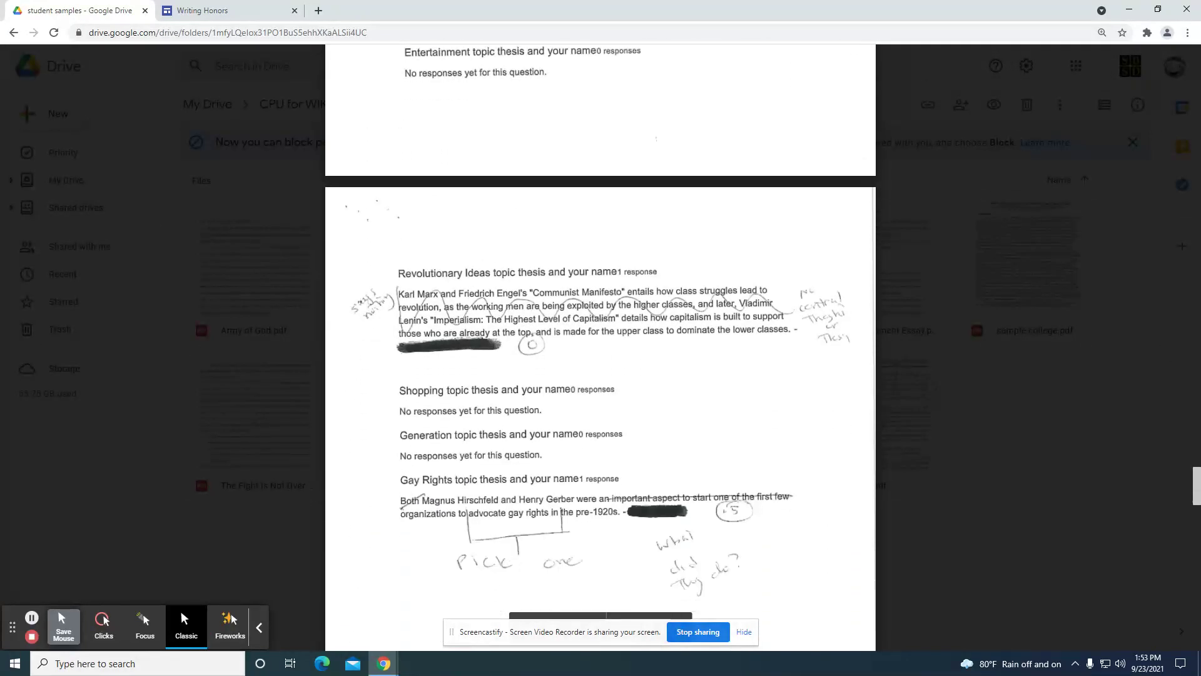
scroll(601, 347, down, 9)
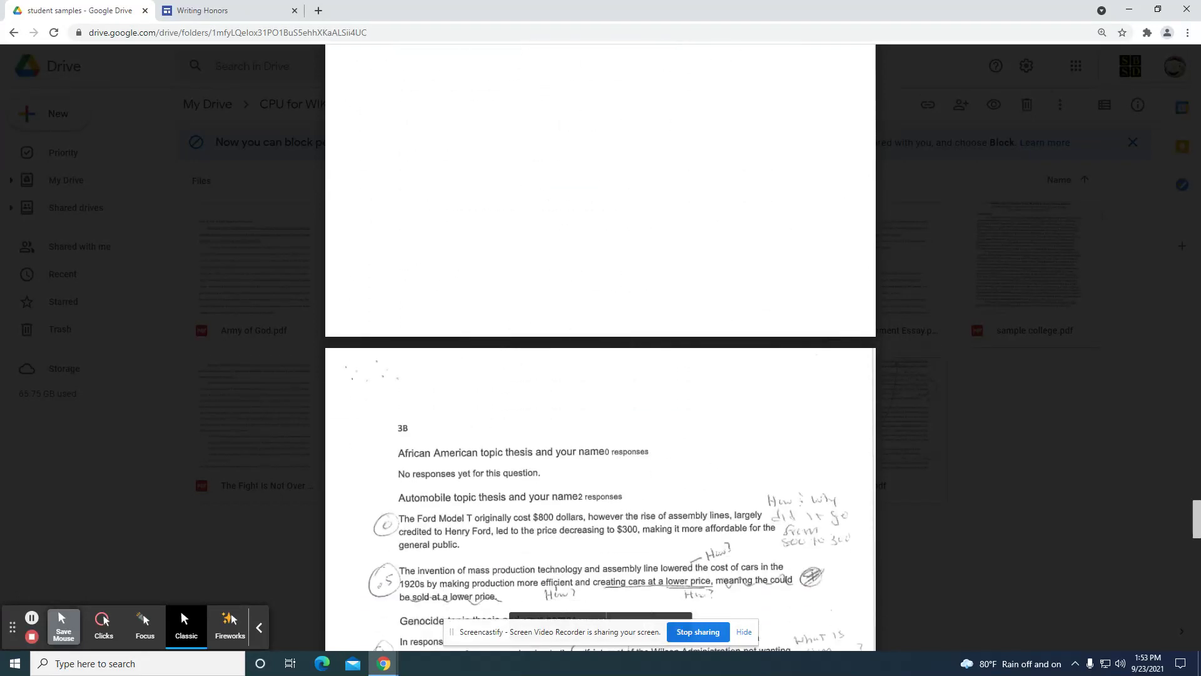
scroll(601, 347, down, 5)
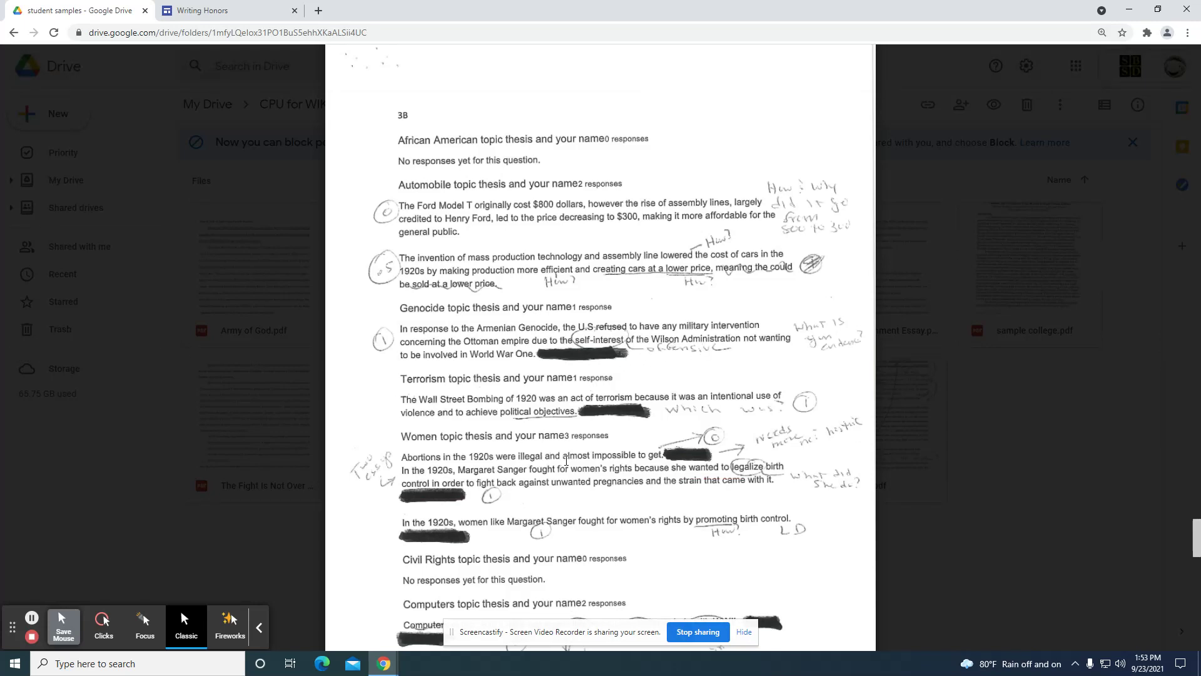
scroll(567, 460, down, 8)
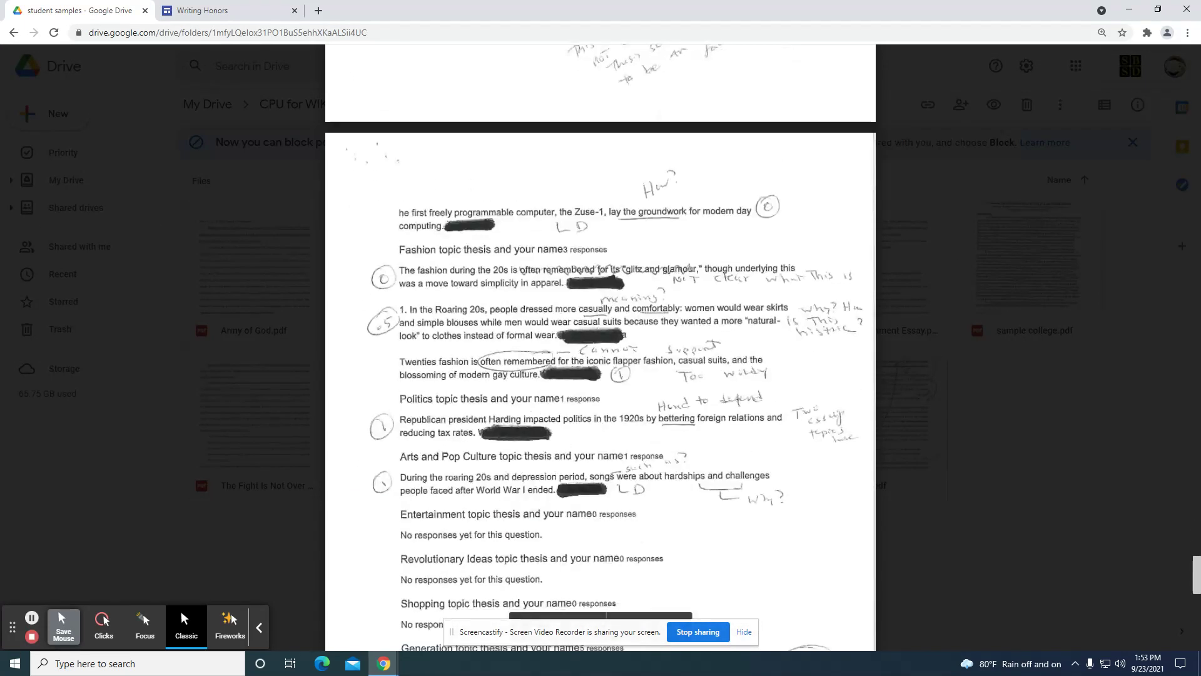
scroll(601, 347, down, 3)
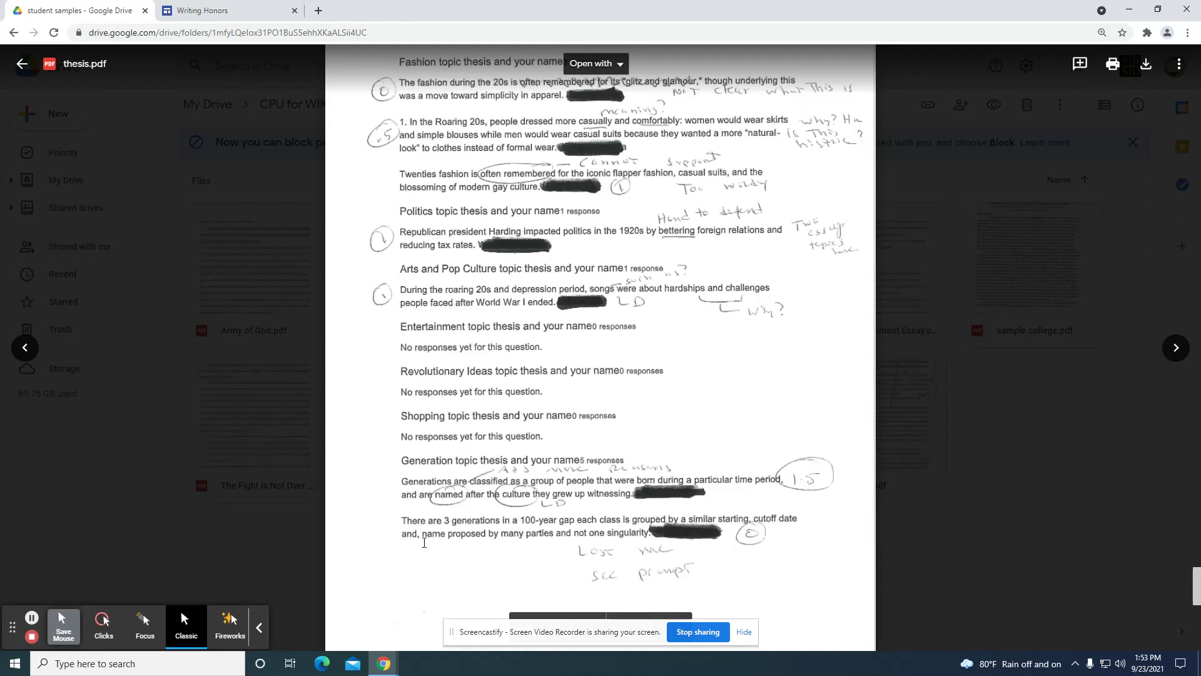
key(alt+p)
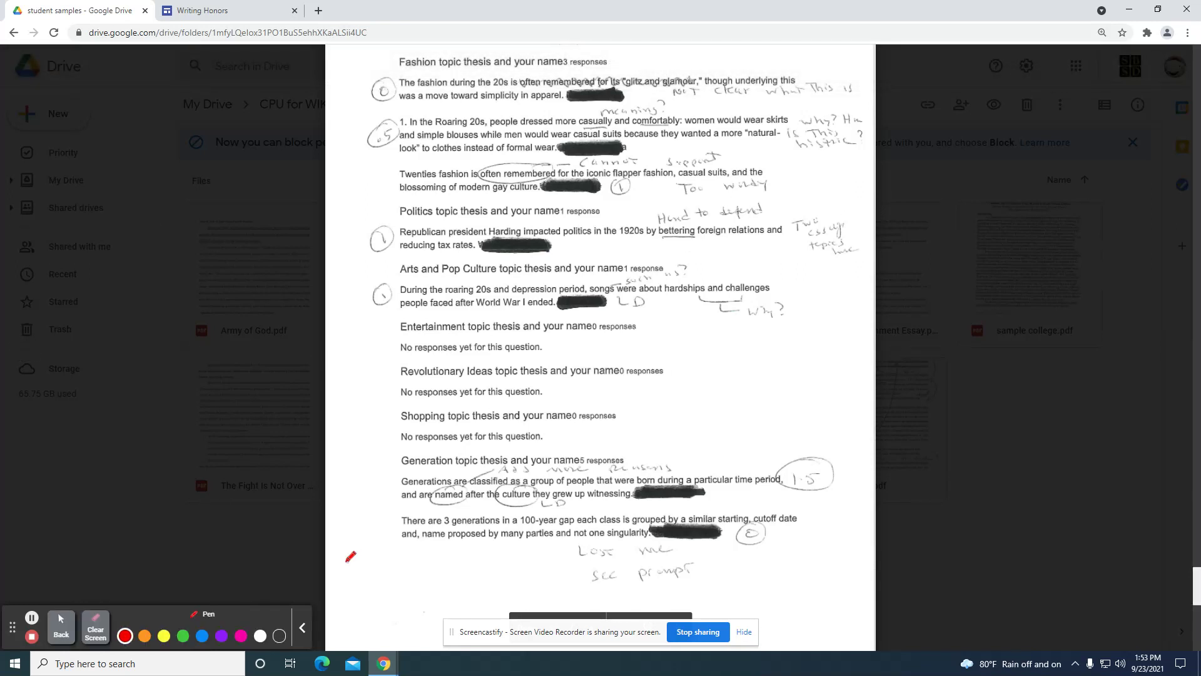
mouse_move(482, 510)
mouse_down()
mouse_move(401, 508)
mouse_move(796, 565)
mouse_move(480, 494)
mouse_up()
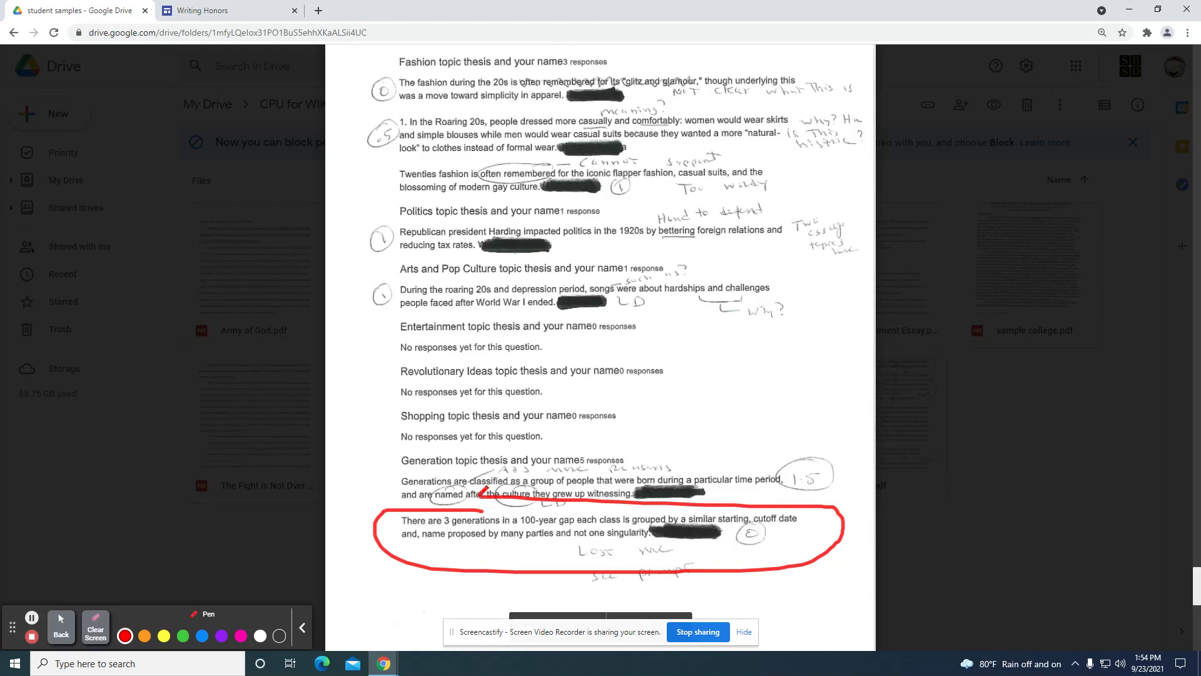
click(60, 625)
scroll(546, 421, down, 8)
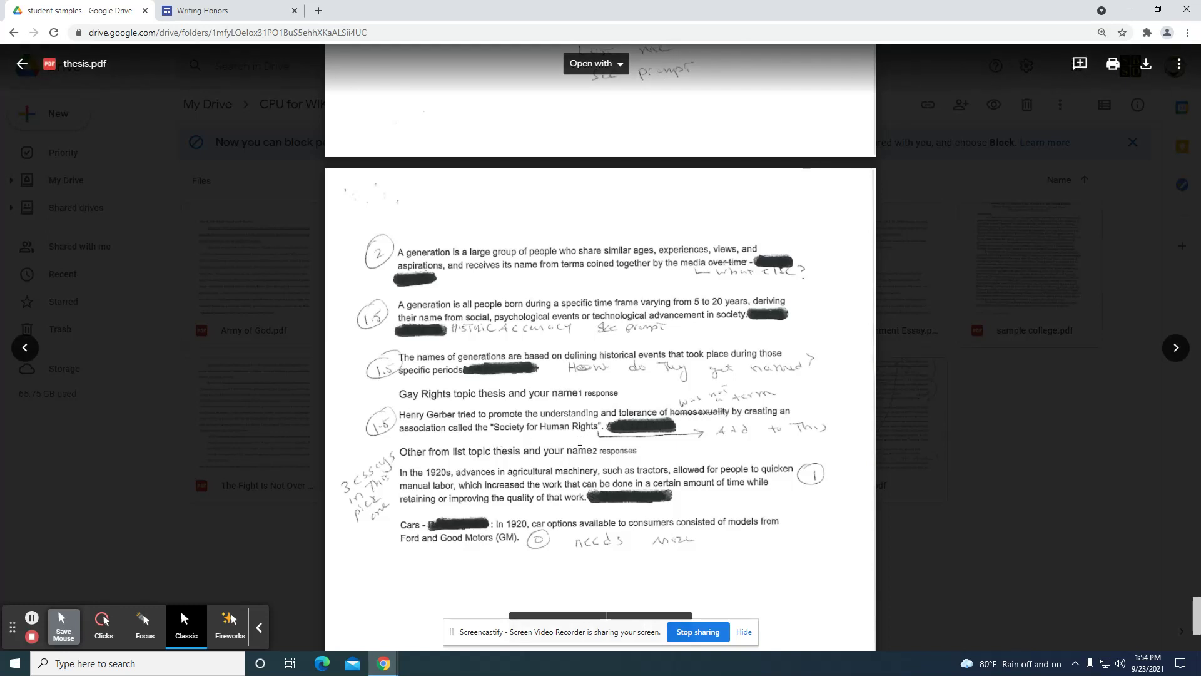
Step: Box the Henry Gerber Gay Rights thesis and nearby notes with an arrow, clear them, and scroll to page 19
key(alt+p)
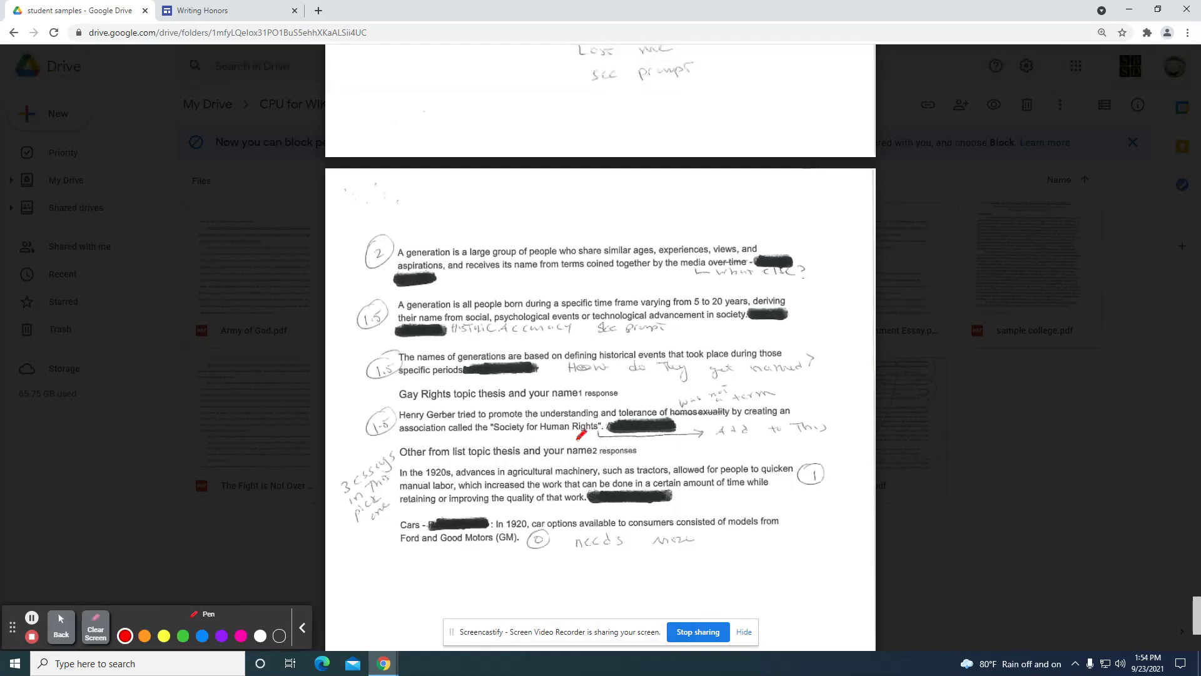
mouse_move(563, 411)
mouse_down()
mouse_move(380, 414)
mouse_move(510, 441)
mouse_move(635, 410)
mouse_move(491, 416)
mouse_up()
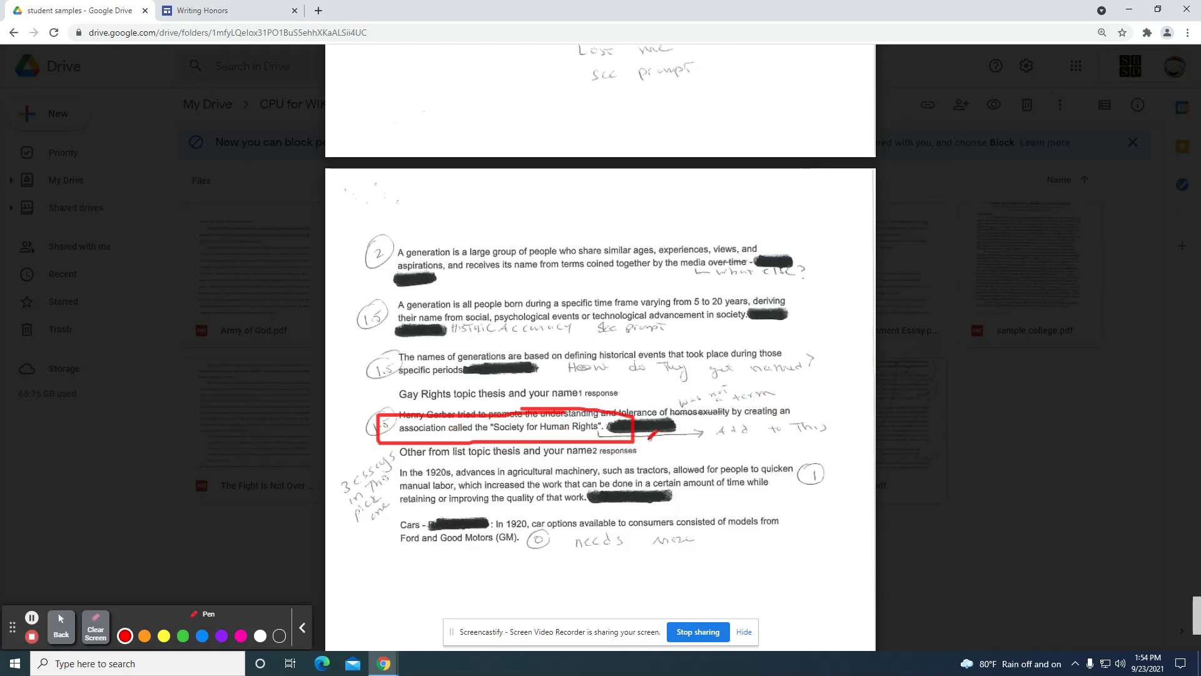
mouse_move(400, 369)
mouse_down()
mouse_move(450, 409)
mouse_move(466, 390)
mouse_up()
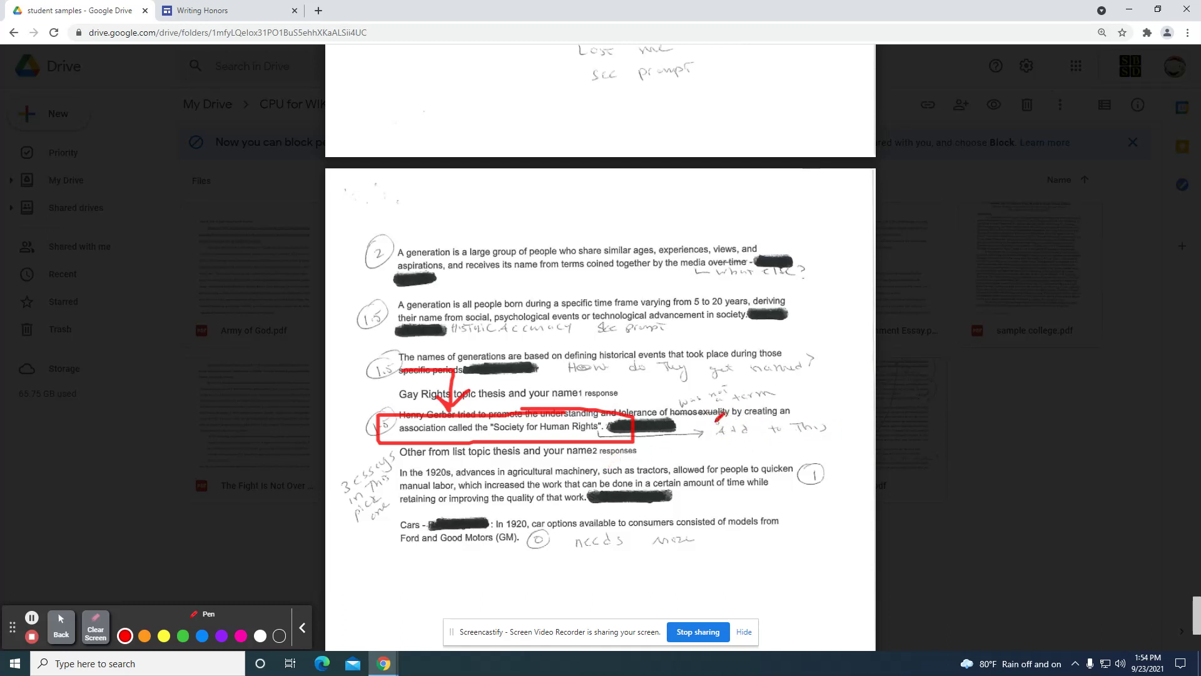
mouse_move(714, 423)
mouse_down()
mouse_move(795, 445)
mouse_move(709, 431)
mouse_up()
mouse_move(494, 432)
mouse_down()
mouse_move(614, 435)
mouse_move(506, 417)
mouse_move(494, 433)
mouse_up()
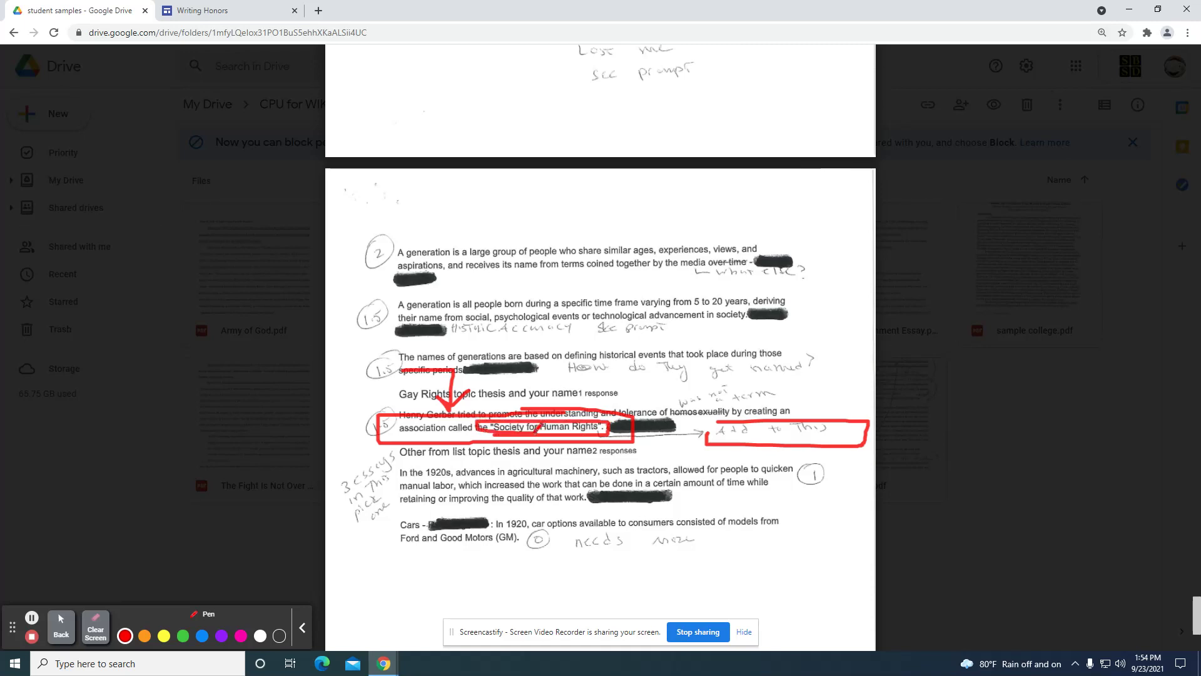
key(alt+c)
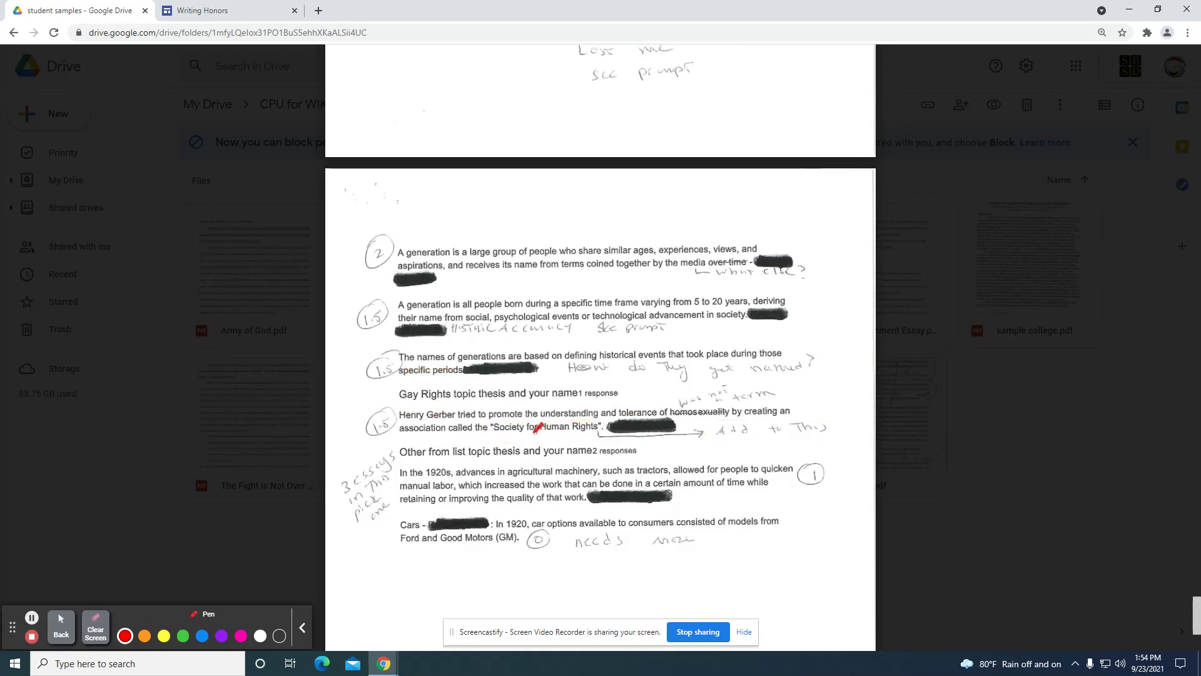
key(Escape)
scroll(543, 439, down, 4)
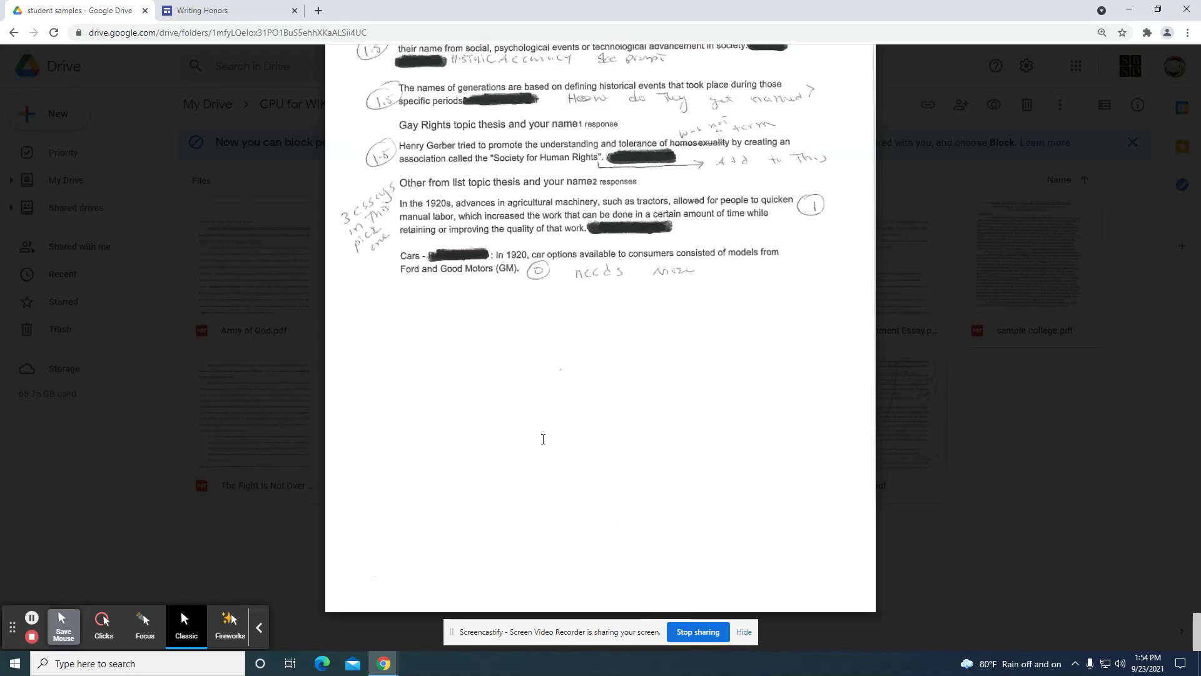
scroll(543, 439, down, 15)
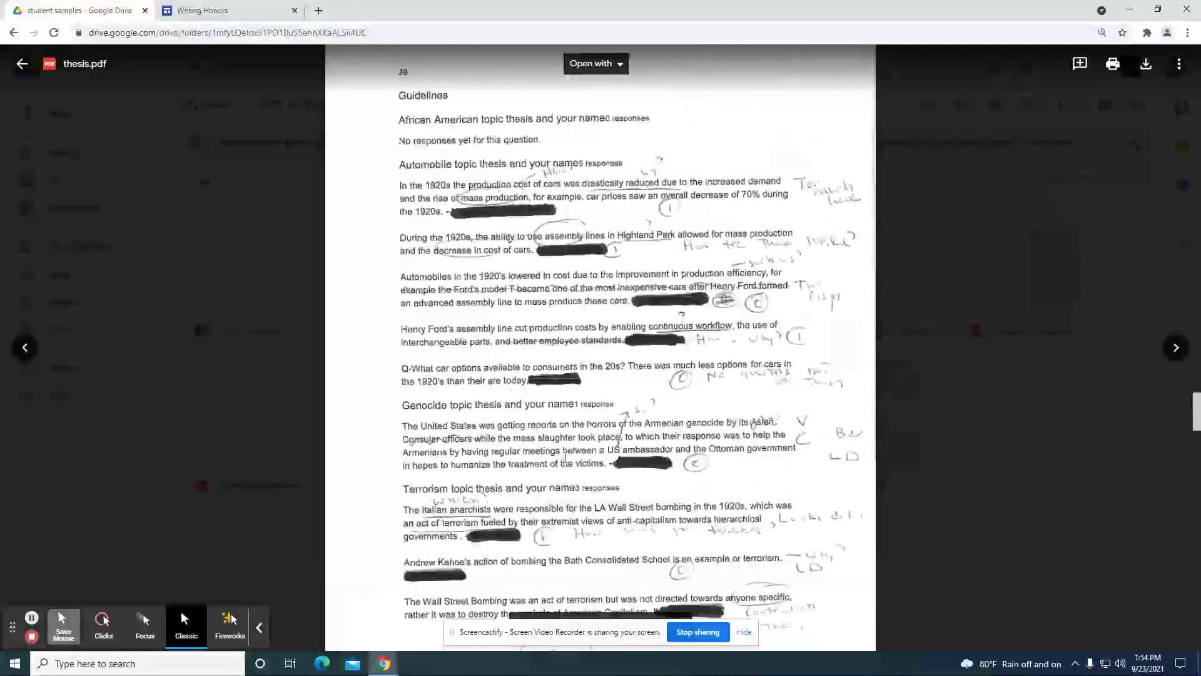
scroll(565, 457, up, 20)
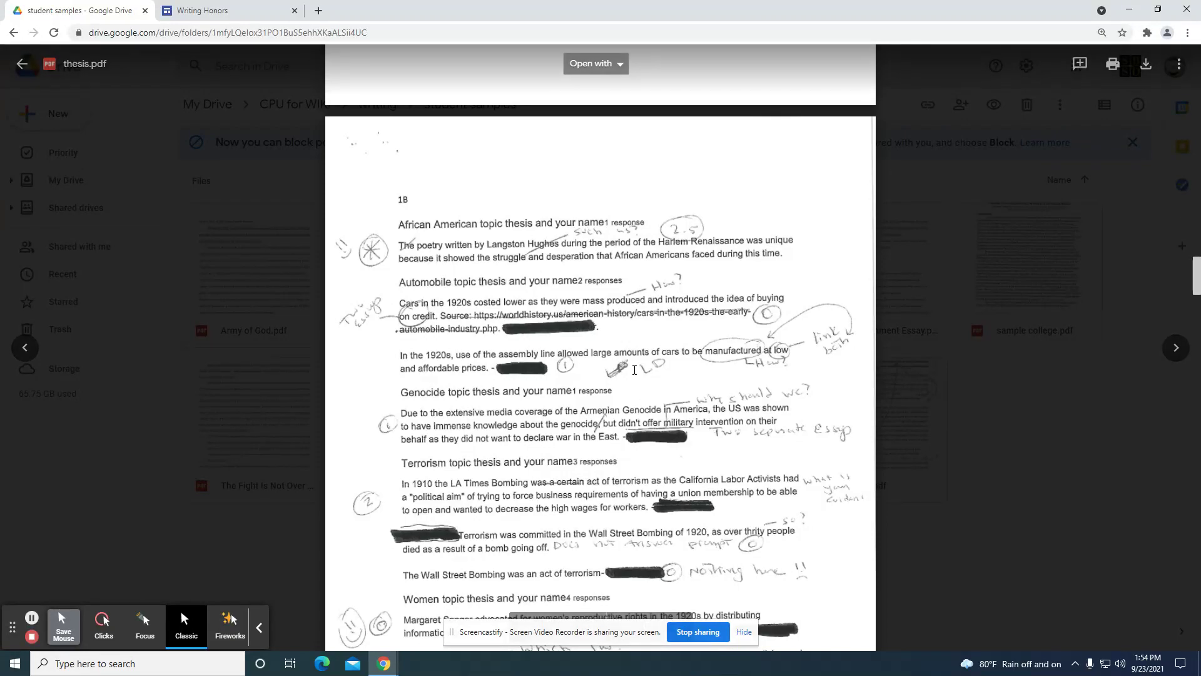
scroll(643, 404, down, 17)
Step: Switch to the Writing Honors site, close the rubric PDF, and scroll to the Grading Screencasts videos
scroll(600, 375, up, 7)
click(199, 10)
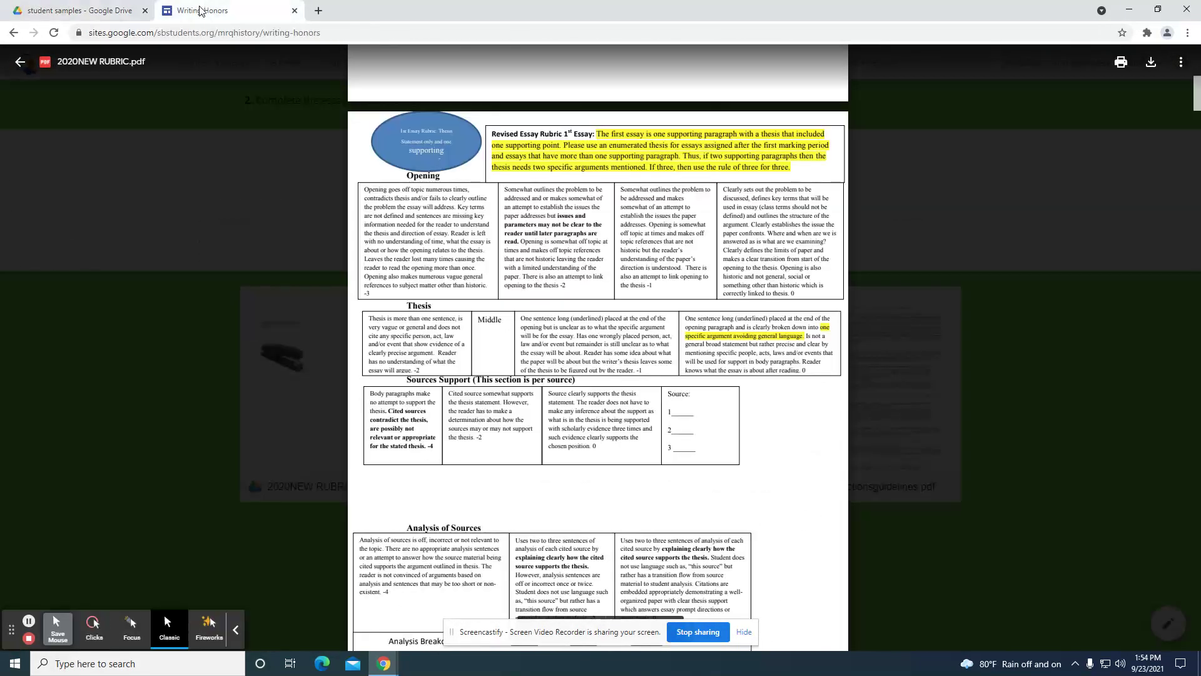
click(15, 65)
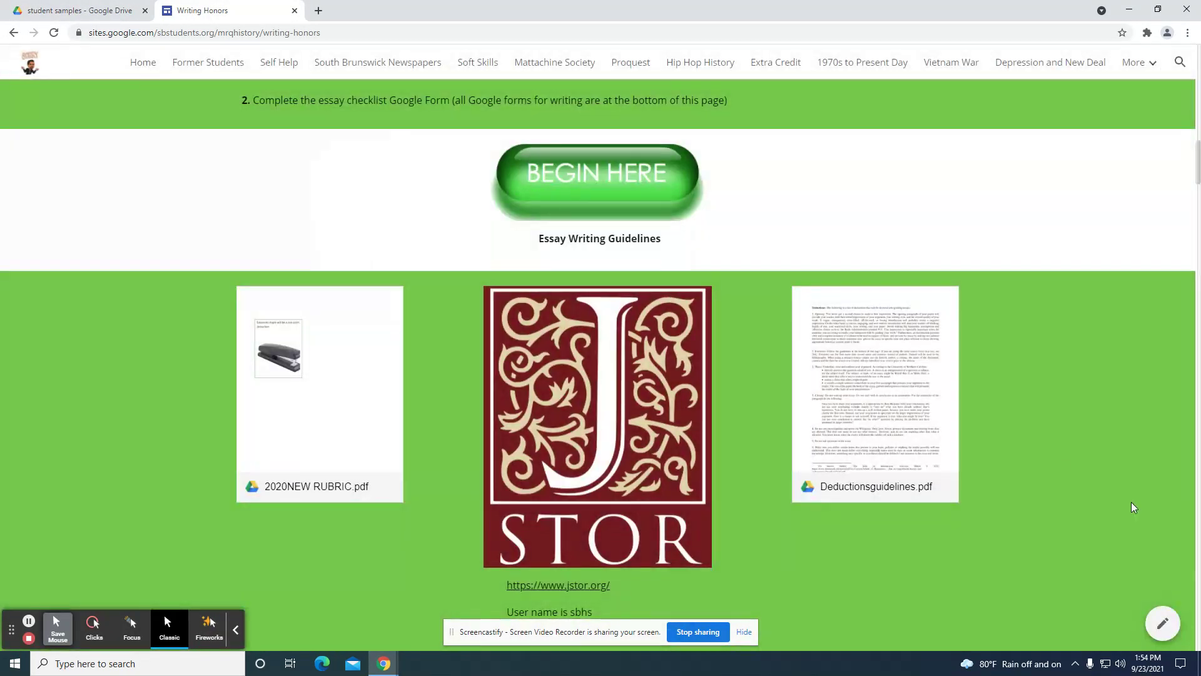
scroll(1131, 508, down, 15)
scroll(1131, 513, down, 20)
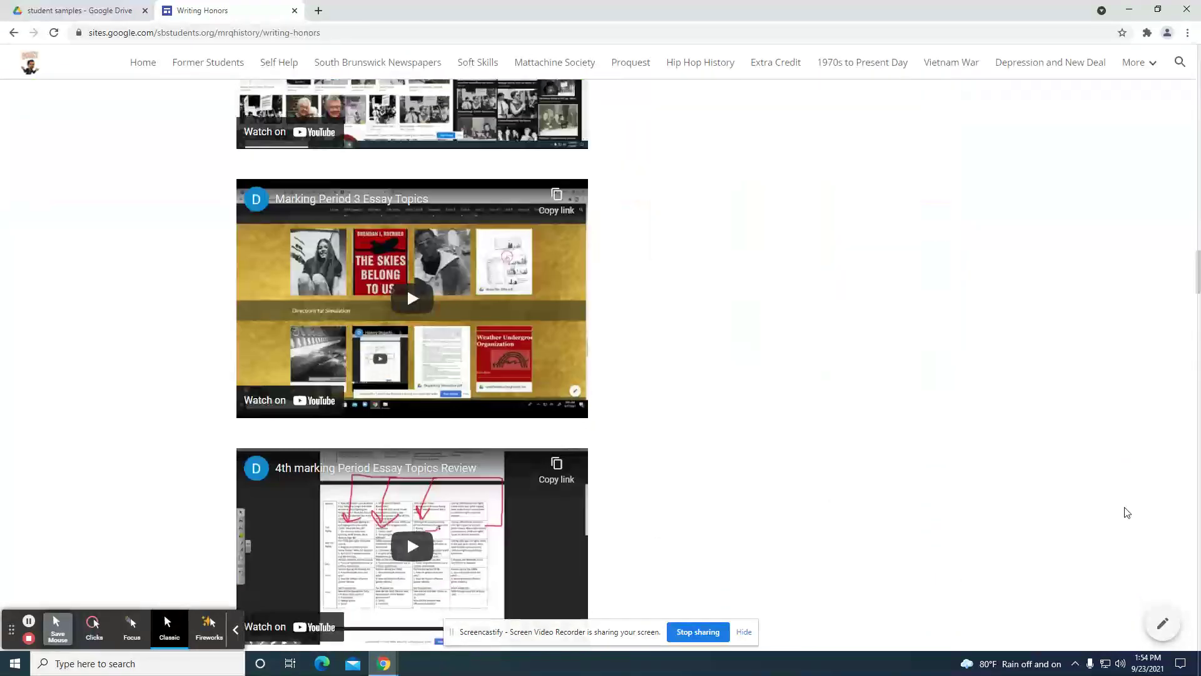
scroll(689, 399, down, 6)
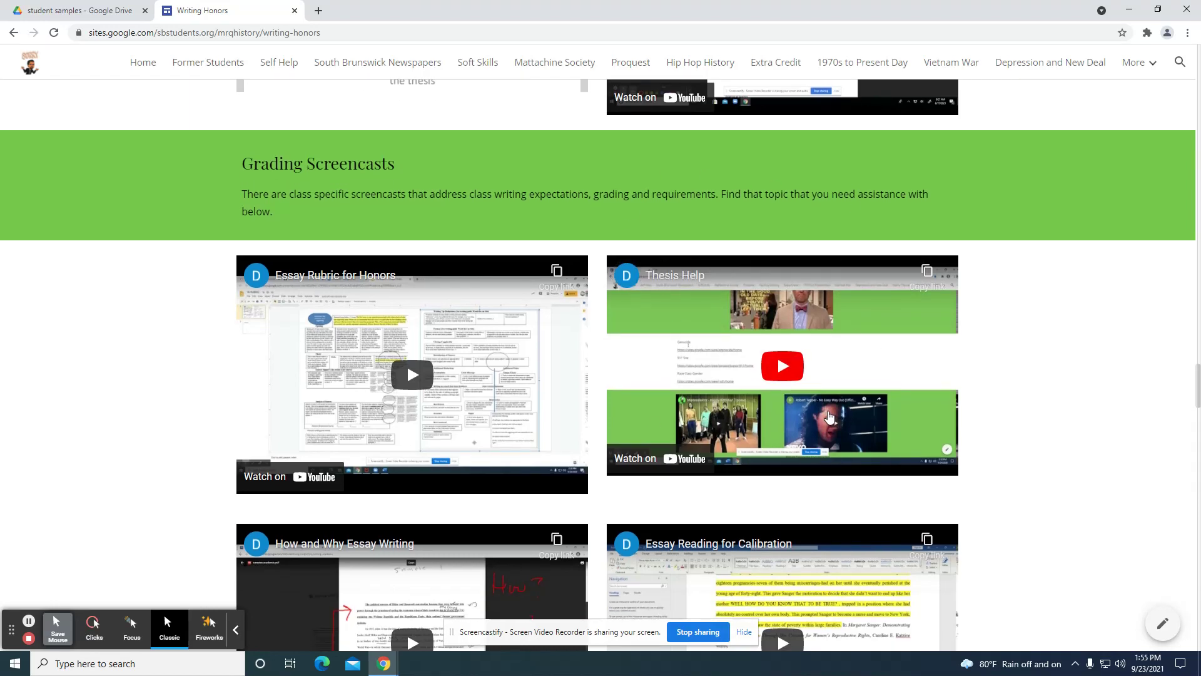
scroll(986, 413, down, 6)
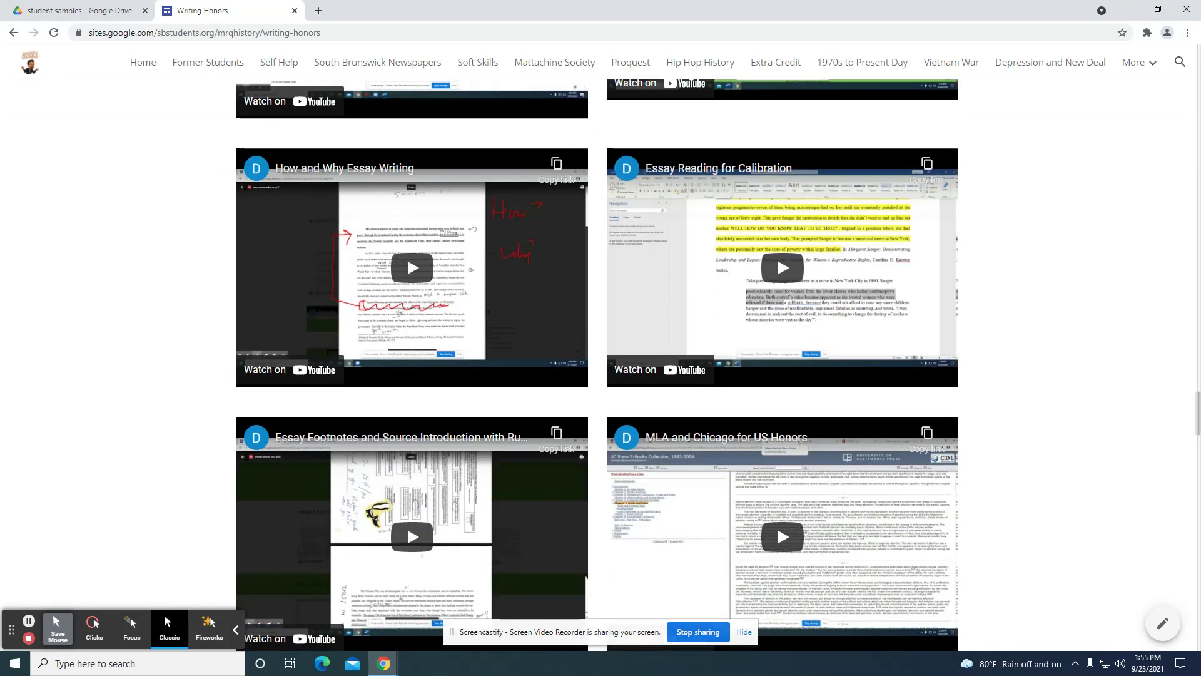
scroll(625, 269, up, 5)
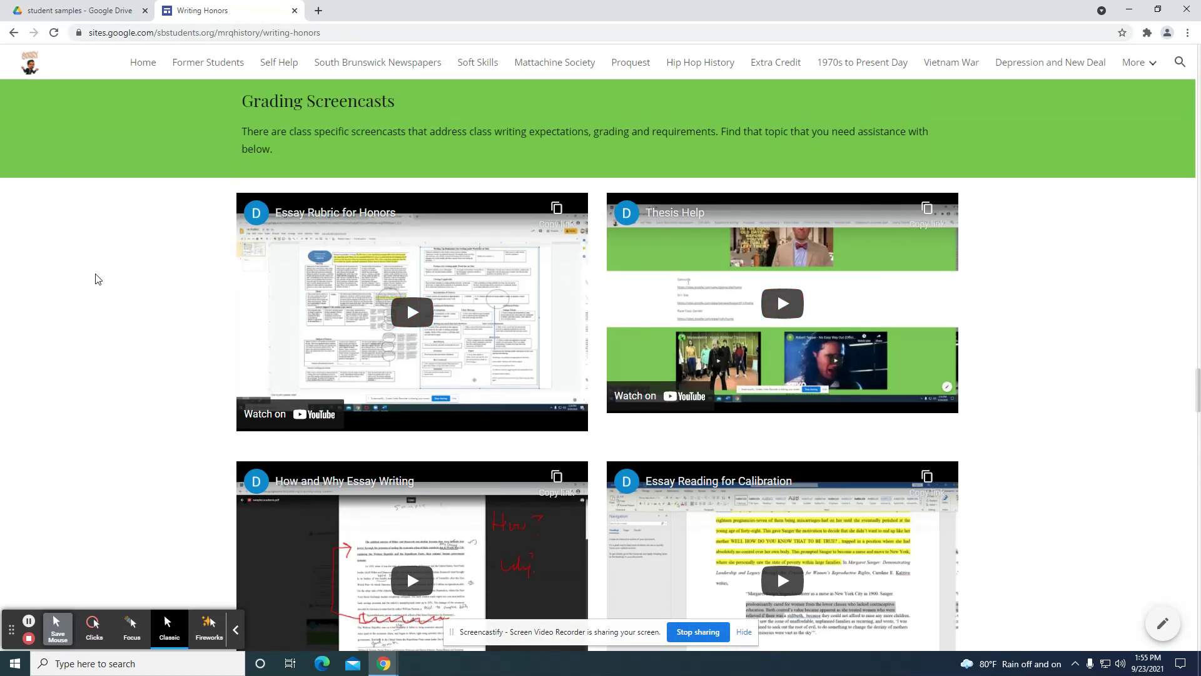
Step: On thesis.pdf, box the 'From the roaring 20s' thesis and Revolutionary Ideas heading with red marks
click(62, 10)
key(alt+p)
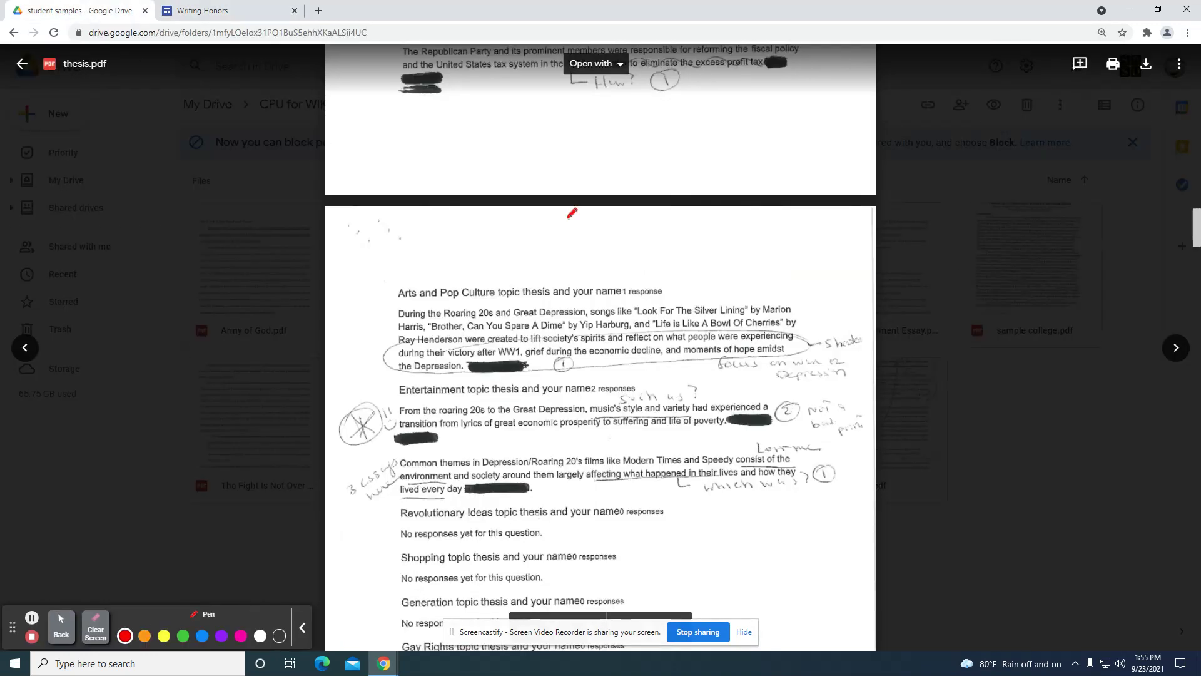
drag(100, 160, 101, 219)
drag(120, 143, 139, 160)
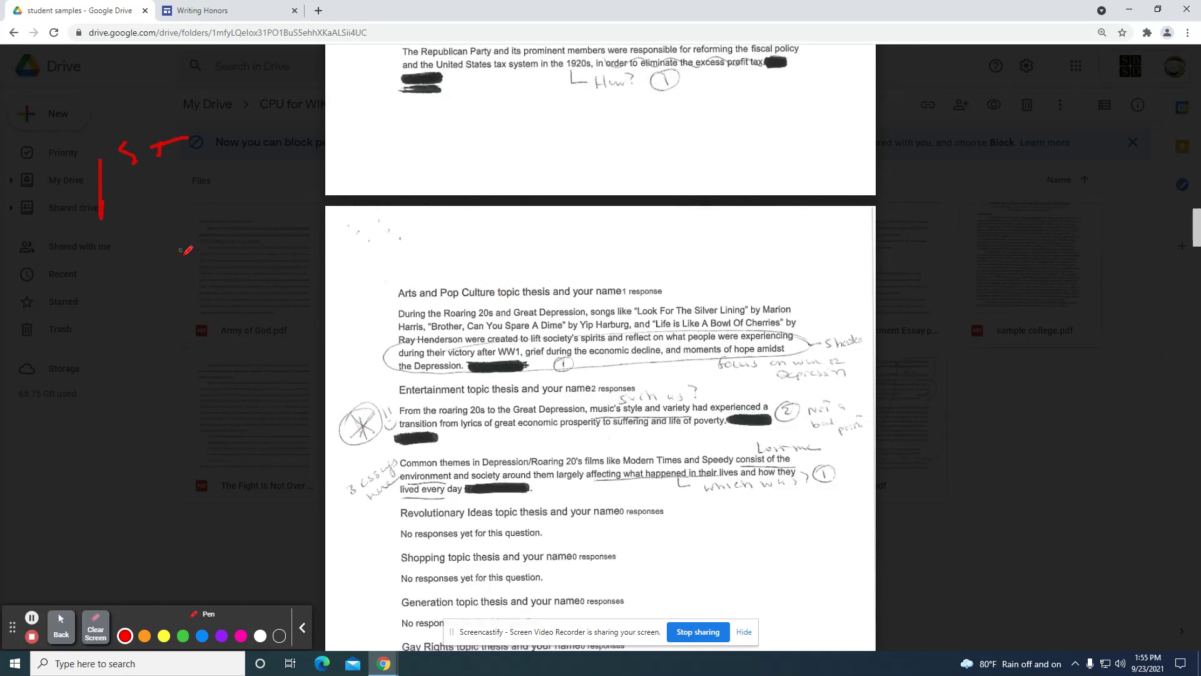
mouse_move(384, 401)
mouse_down()
mouse_move(601, 455)
mouse_move(766, 393)
mouse_move(383, 390)
mouse_up()
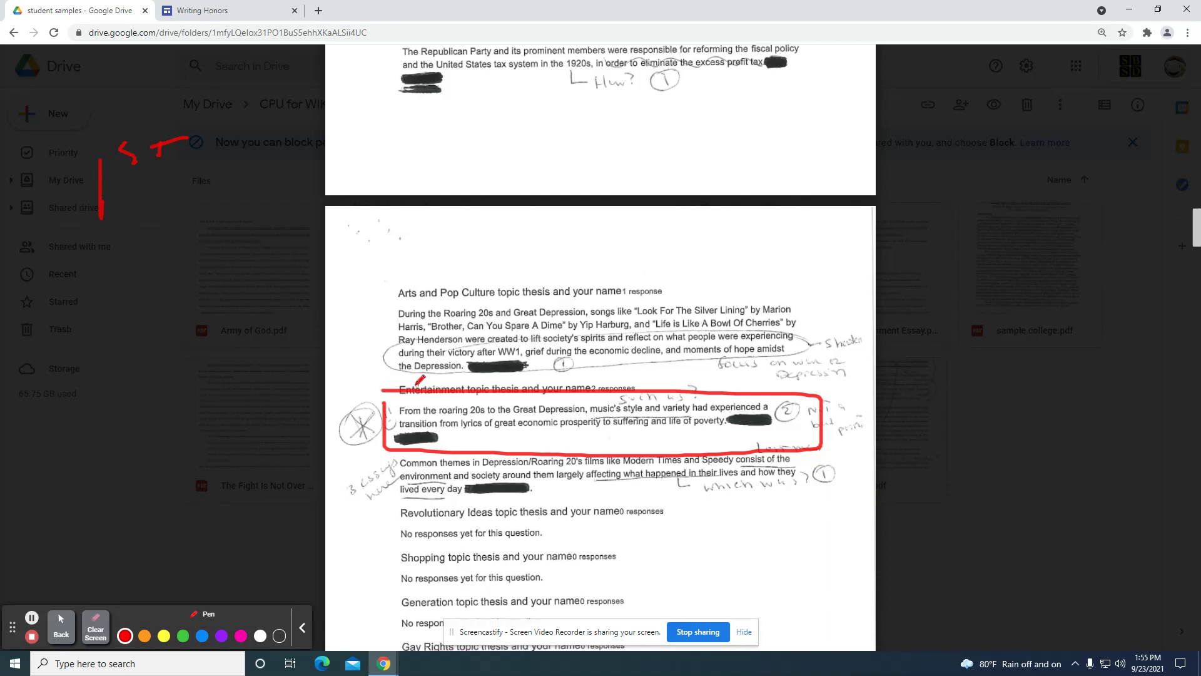
mouse_move(395, 499)
mouse_down()
mouse_move(599, 527)
mouse_move(484, 501)
mouse_move(395, 500)
mouse_up()
drag(690, 286, 605, 396)
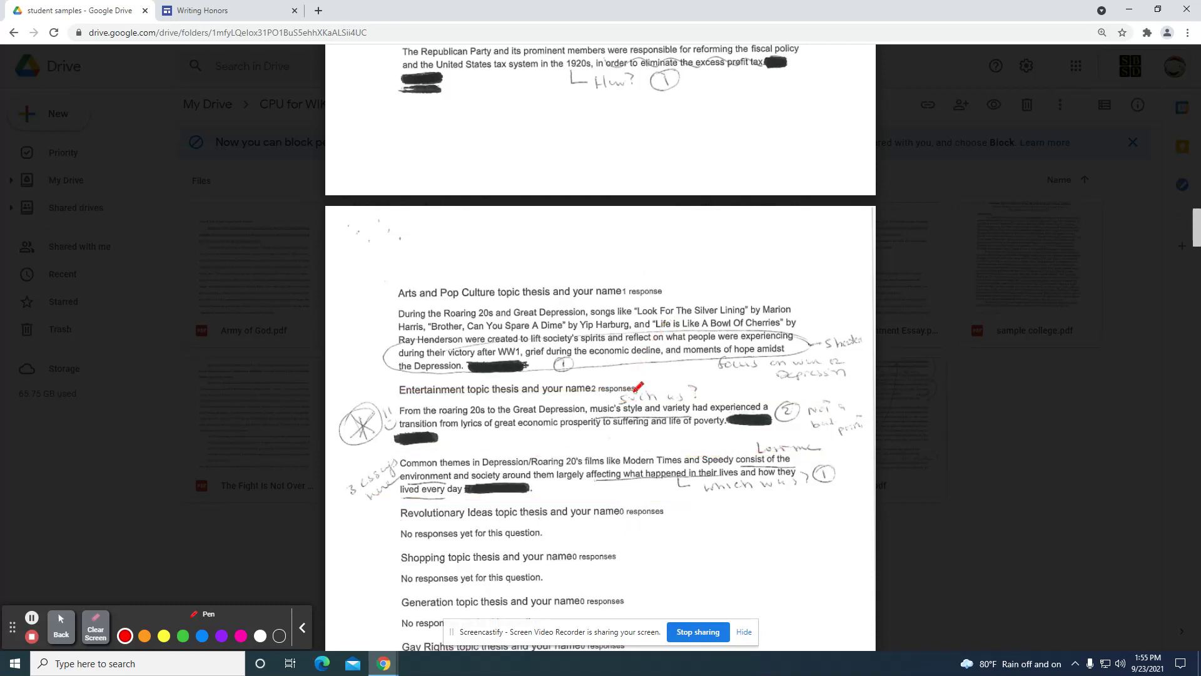
click(61, 625)
Step: On the Writing Honors site, open 2020NEW RUBRIC.pdf from the Essay Writing Guidelines section
click(202, 10)
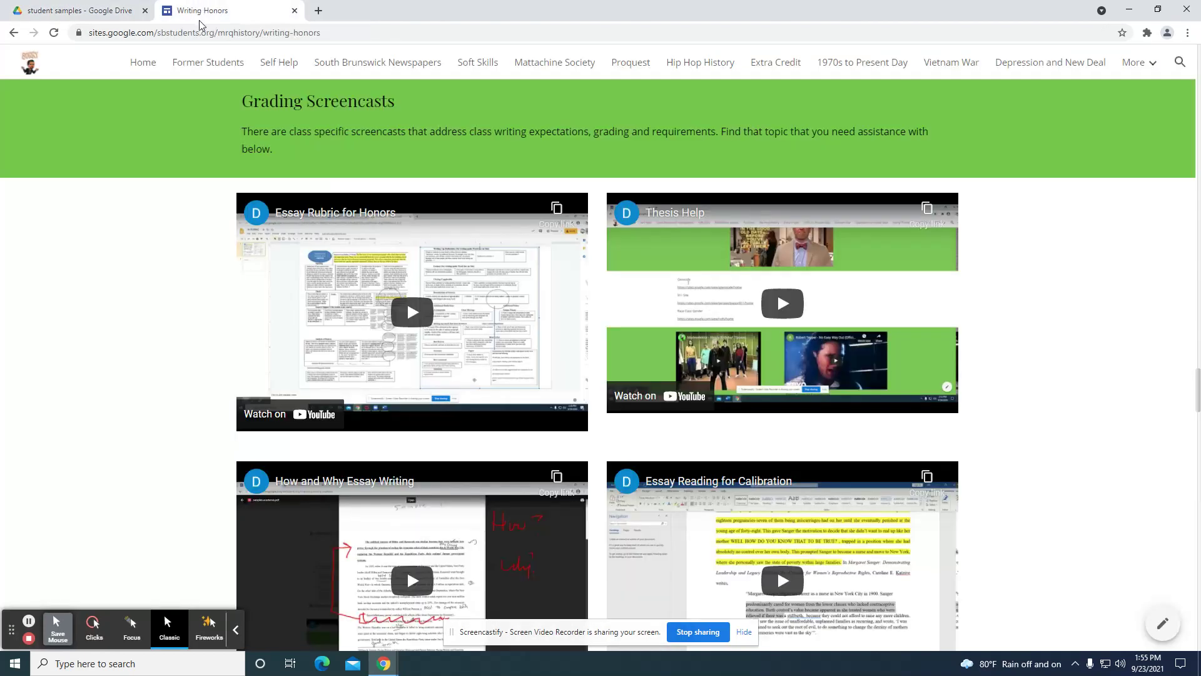
scroll(1005, 317, up, 15)
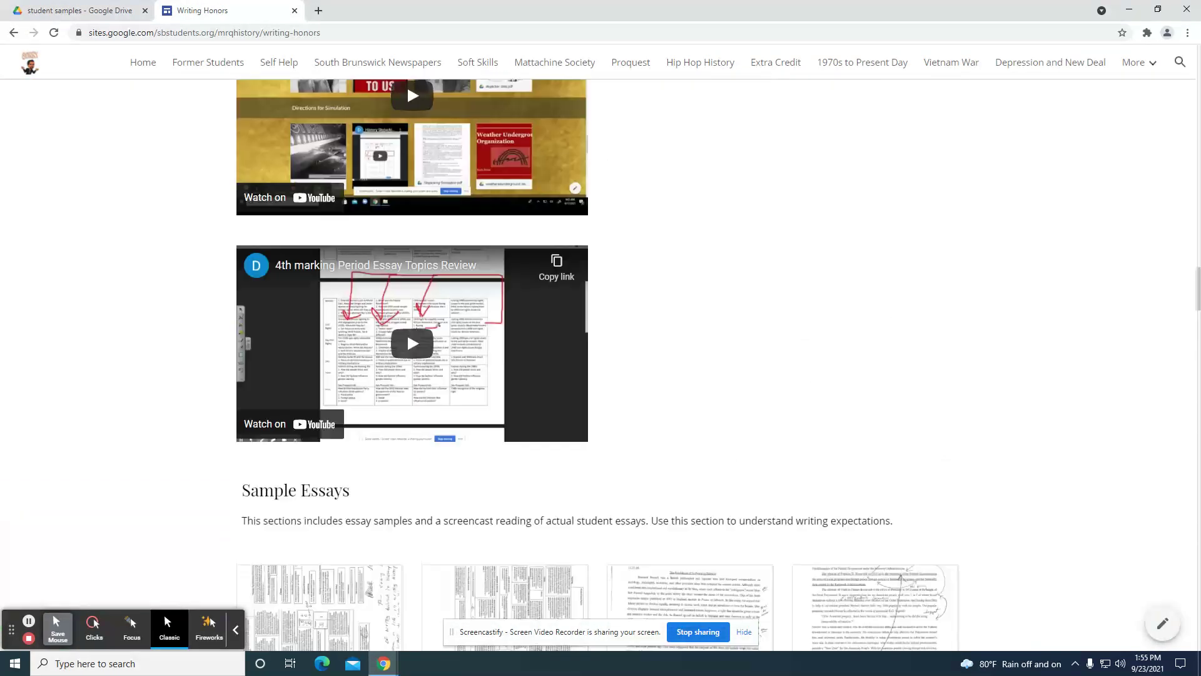
scroll(392, 518, up, 15)
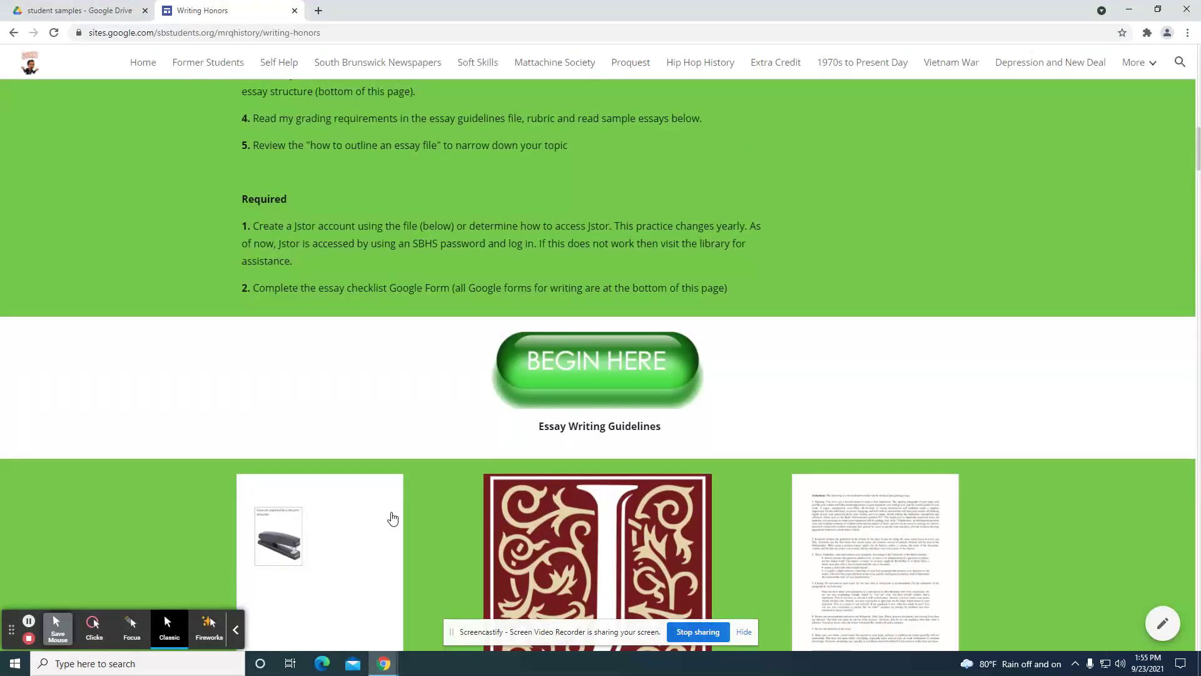
scroll(392, 518, down, 3)
click(328, 496)
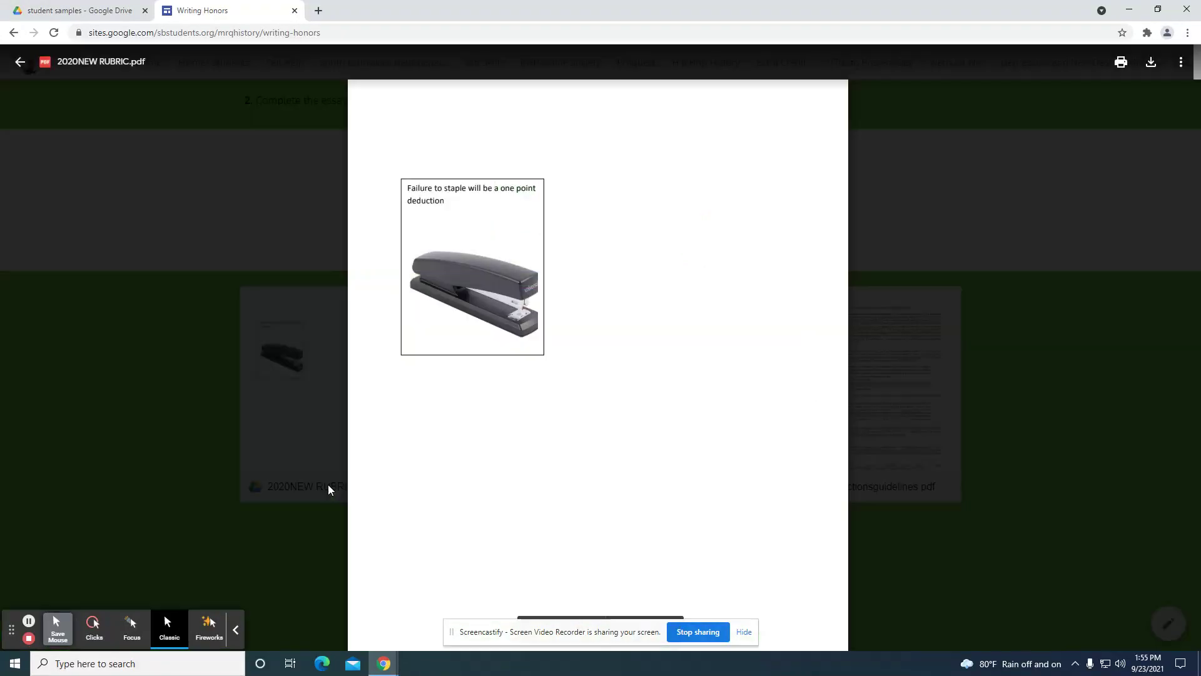
Step: Scroll the rubric PDF to the Deductions list, through item 17 on separating bibliography sources
scroll(571, 449, down, 10)
scroll(582, 472, up, 5)
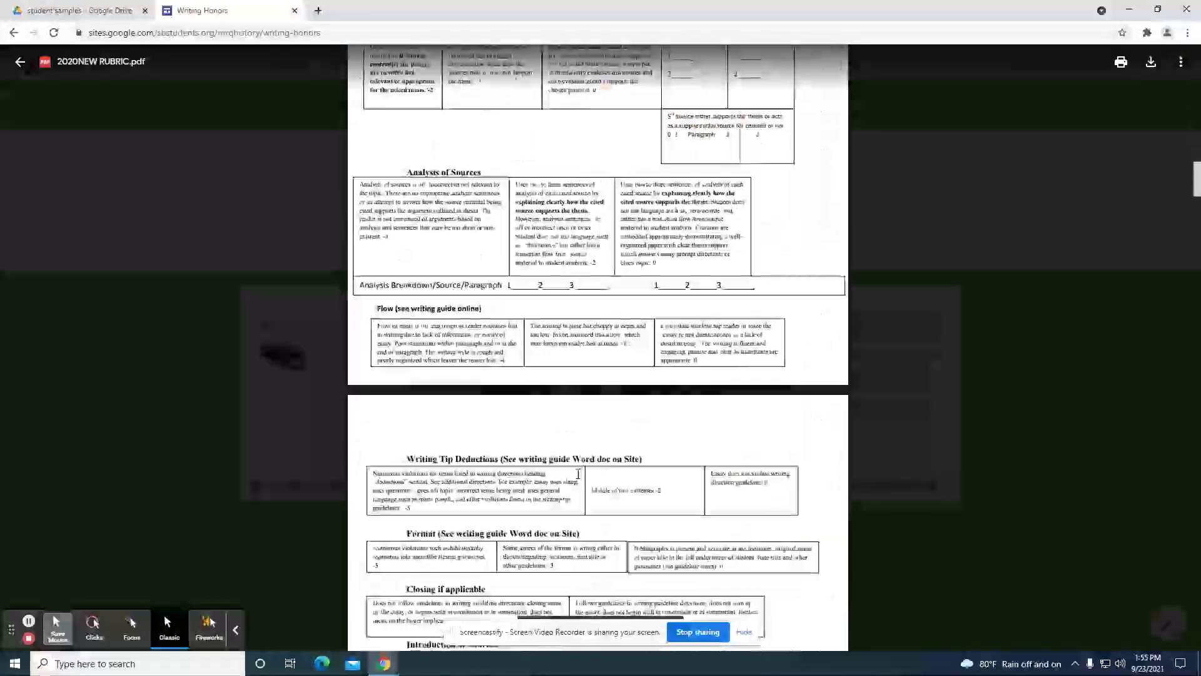
scroll(581, 472, up, 6)
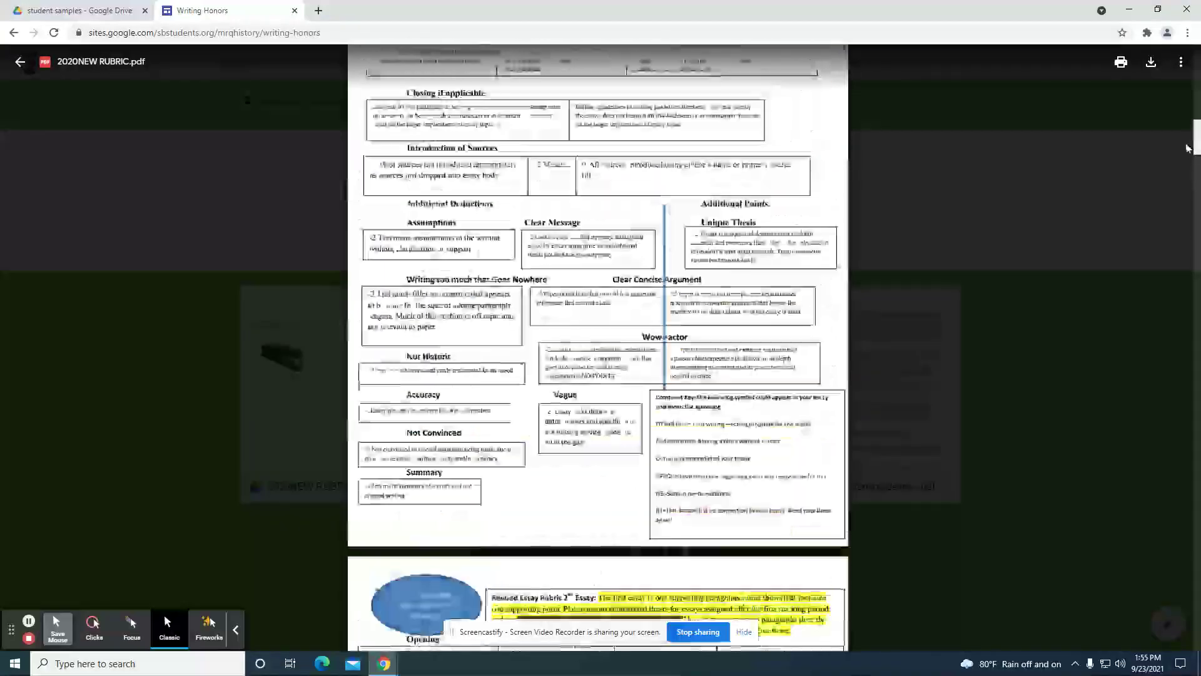
scroll(582, 472, down, 15)
scroll(581, 472, up, 10)
scroll(581, 472, down, 10)
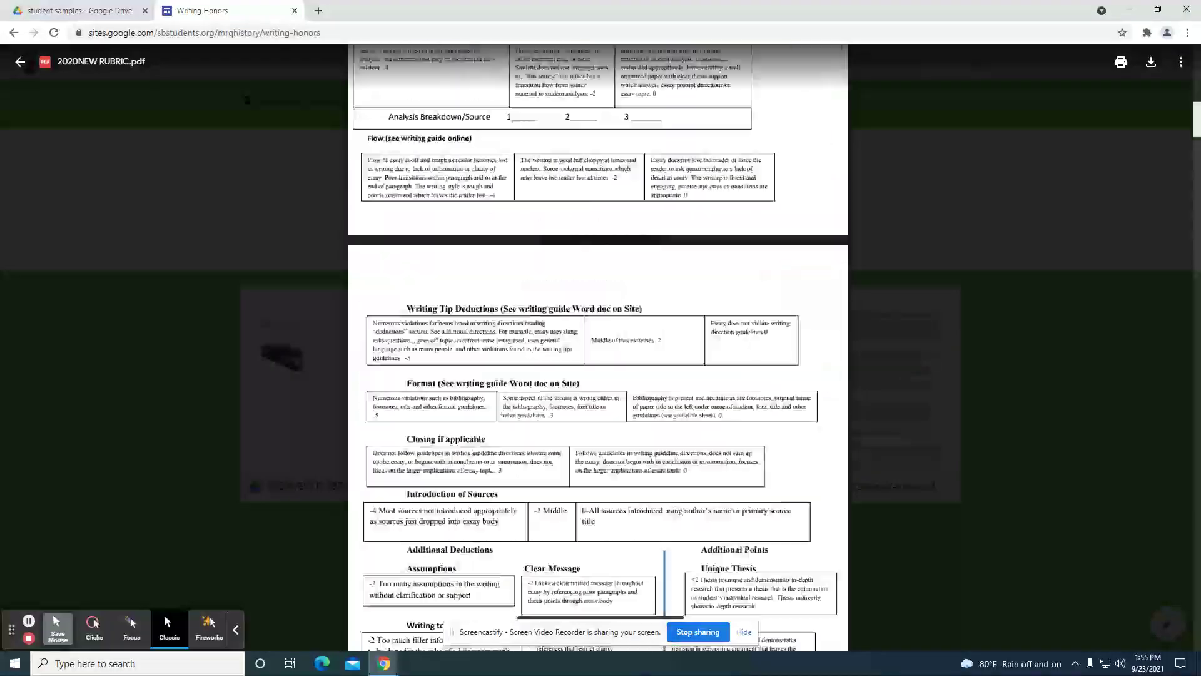
scroll(582, 473, up, 7)
scroll(581, 473, down, 15)
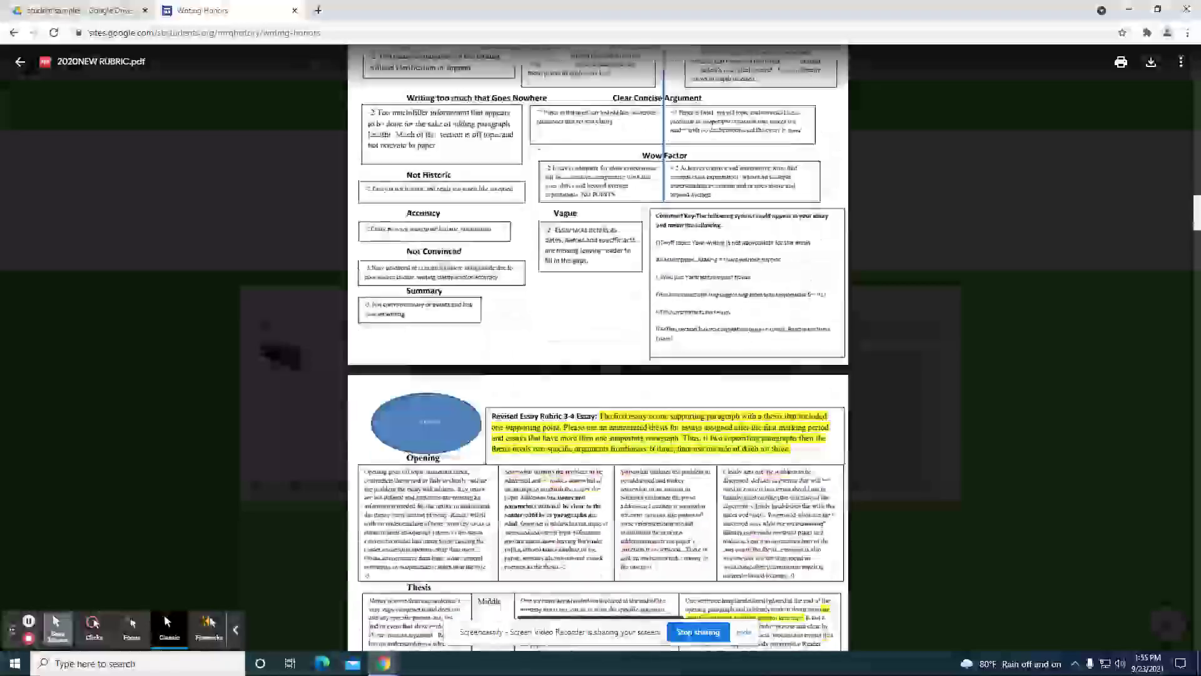
scroll(582, 472, down, 15)
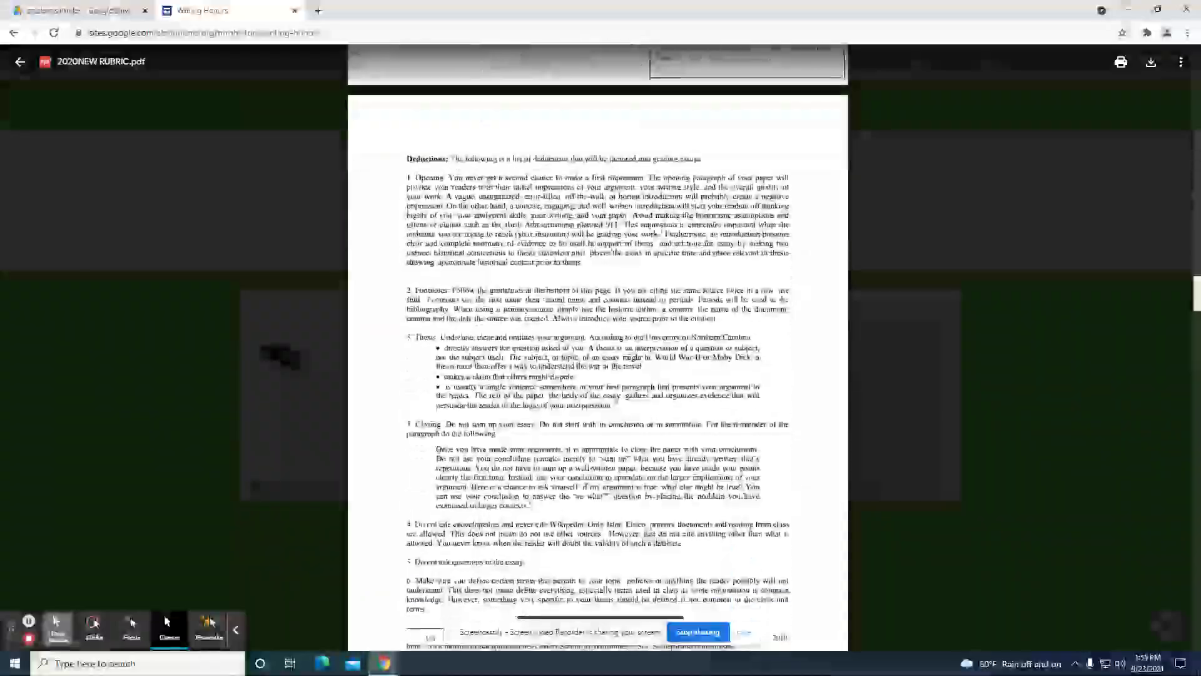
scroll(582, 472, up, 5)
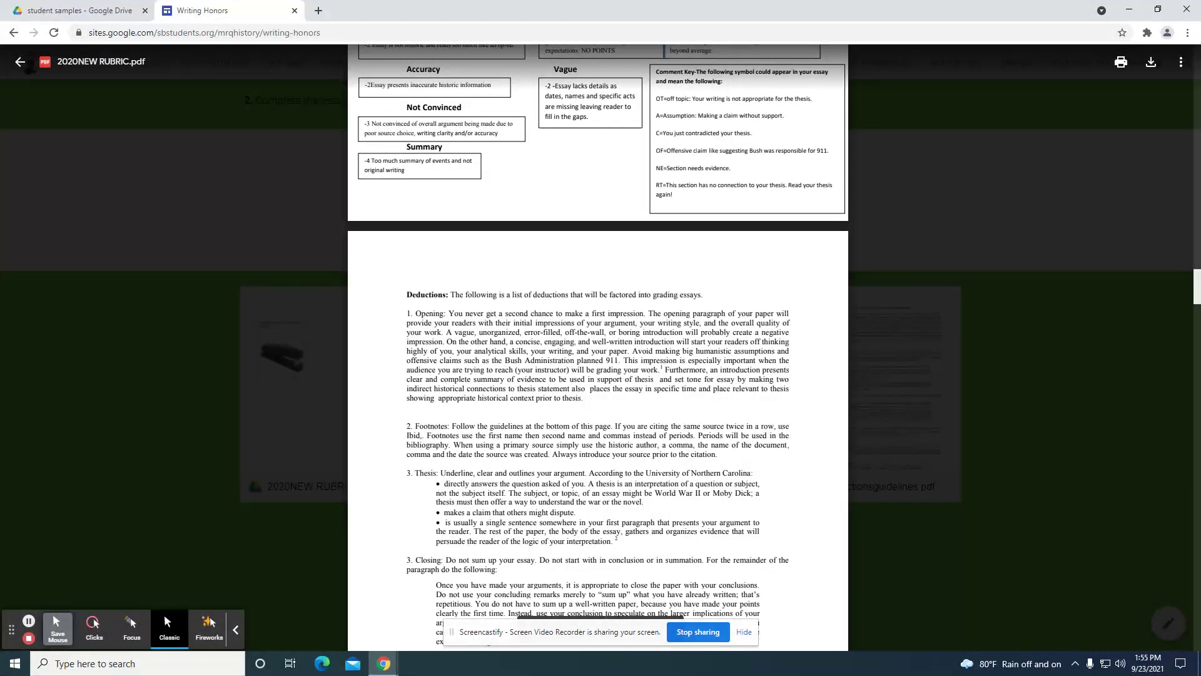
scroll(597, 343, down, 6)
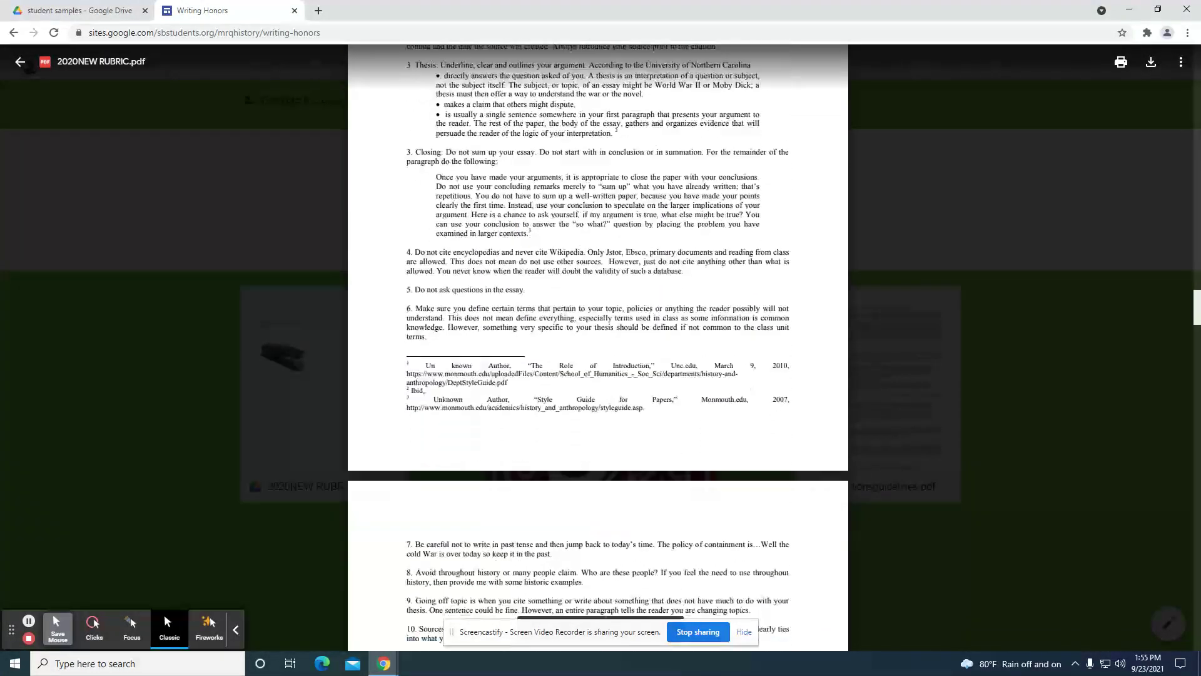
scroll(598, 343, down, 4)
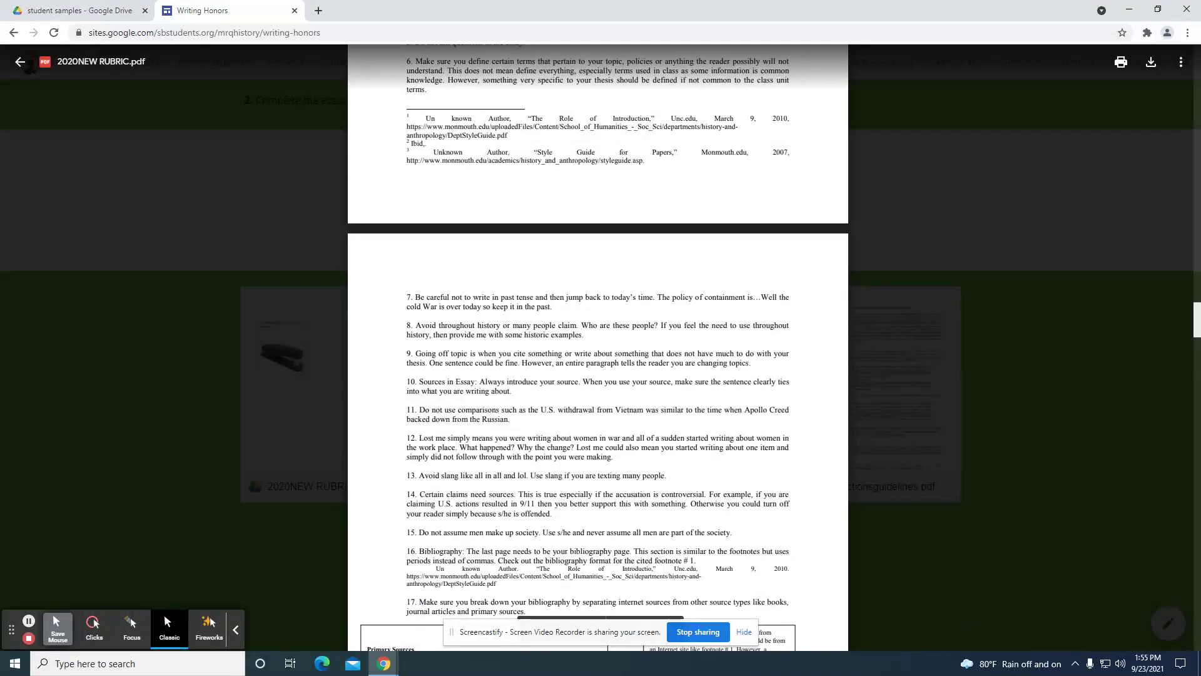
scroll(615, 374, down, 1)
key(alt+p)
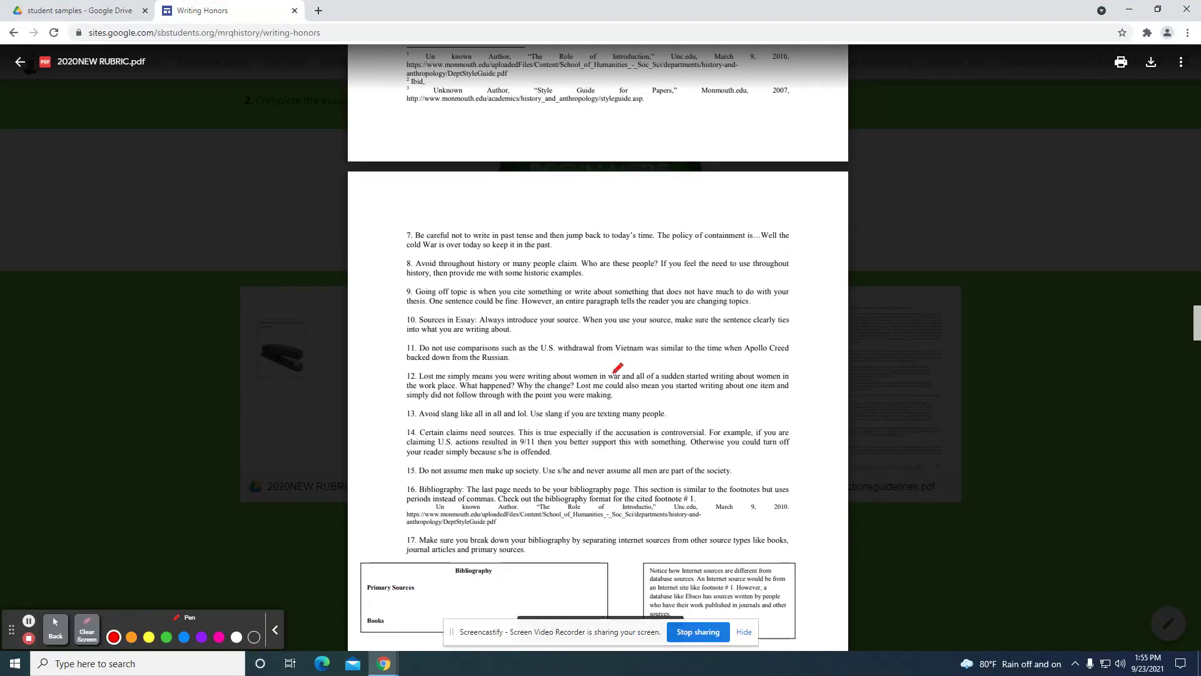
mouse_move(485, 364)
mouse_down()
mouse_move(401, 401)
mouse_move(756, 382)
mouse_move(485, 360)
mouse_up()
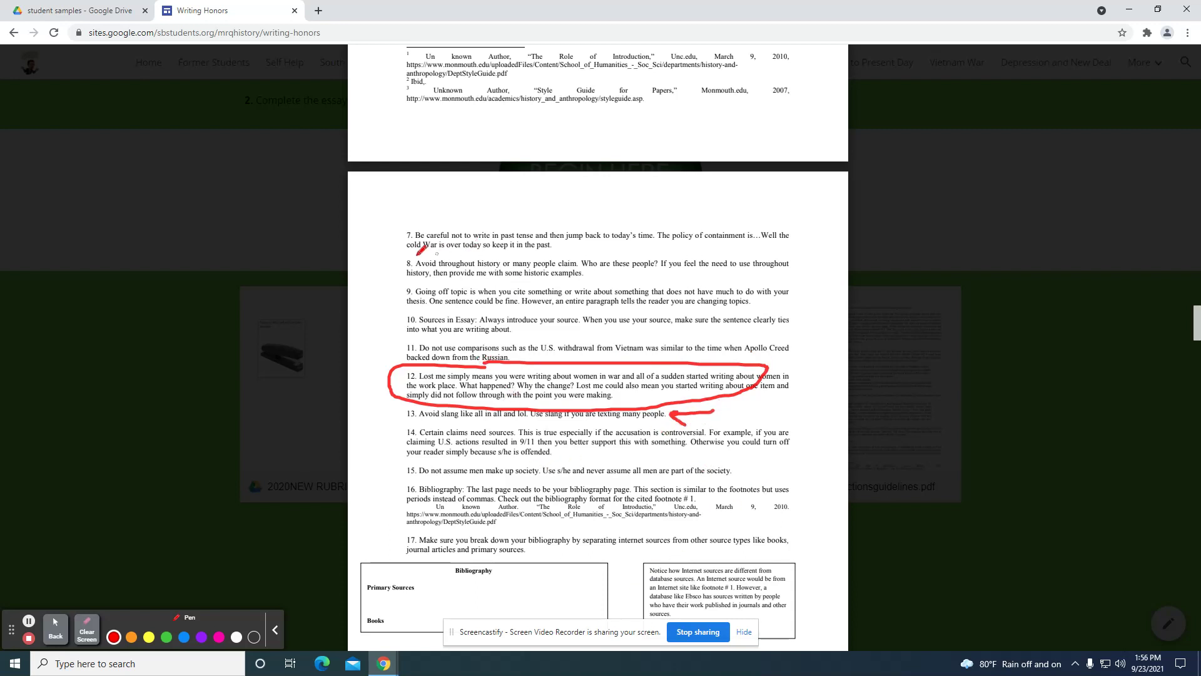
mouse_move(401, 254)
mouse_down()
mouse_move(804, 256)
mouse_move(644, 283)
mouse_move(370, 256)
mouse_move(441, 251)
mouse_up()
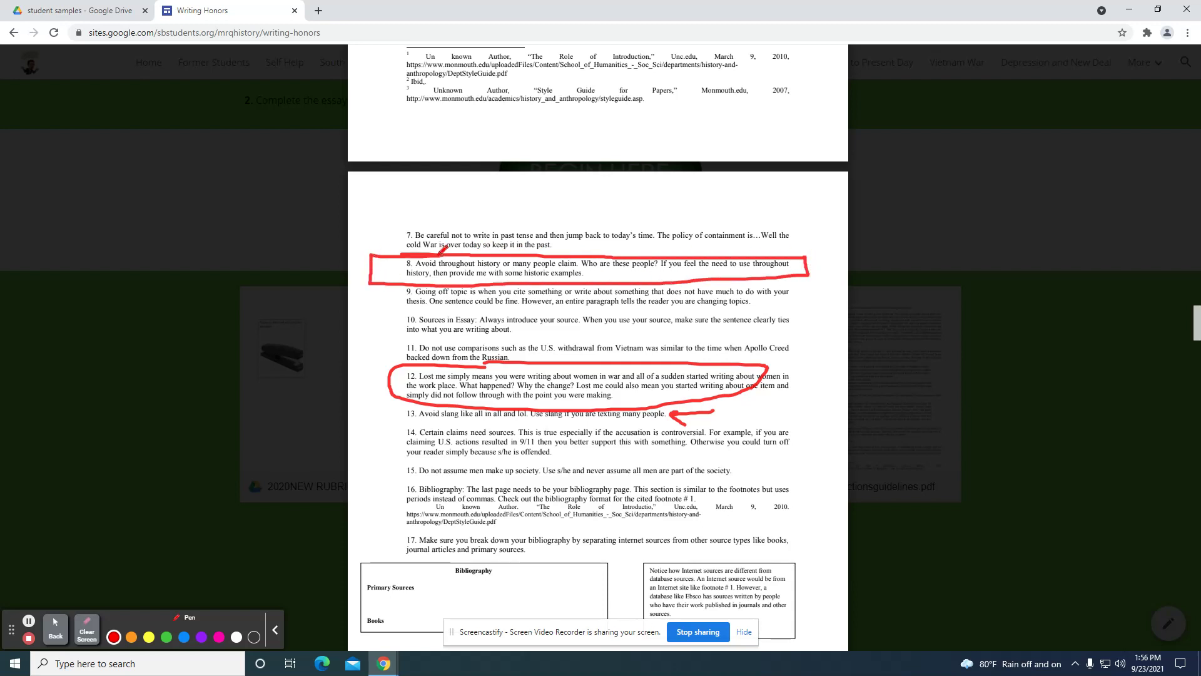
key(alt+z)
key(alt+m)
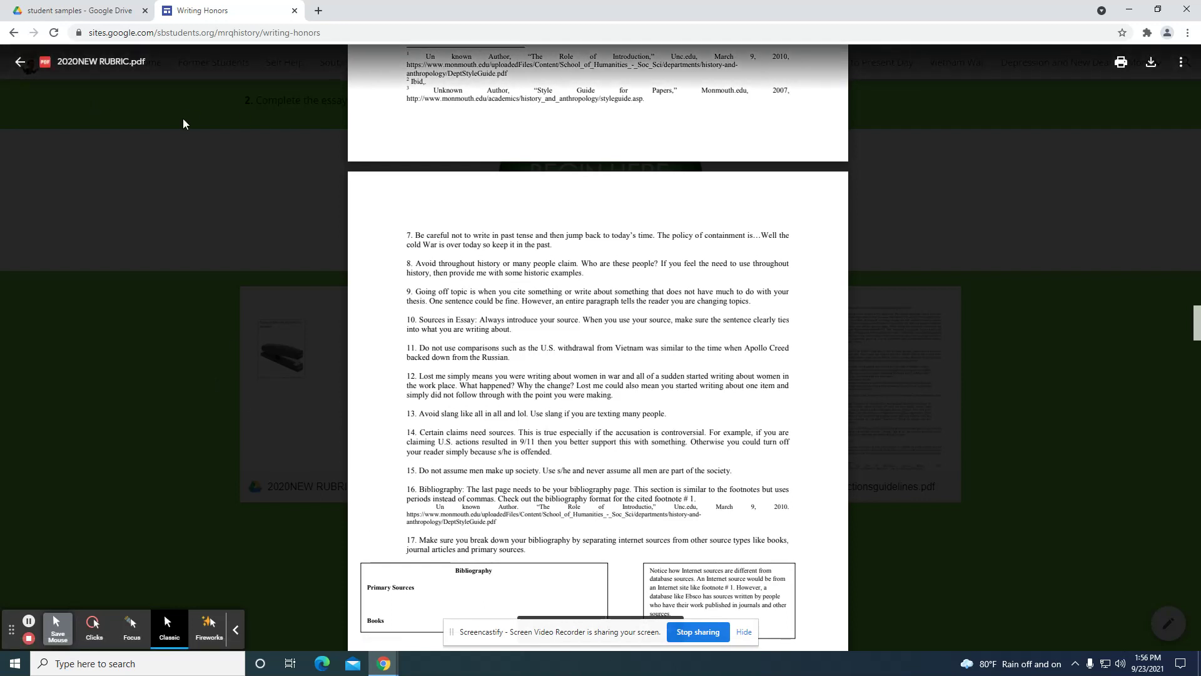
Step: Glance at thesis.pdf in Drive, then return to the Writing Honors site and close the rubric preview
click(65, 5)
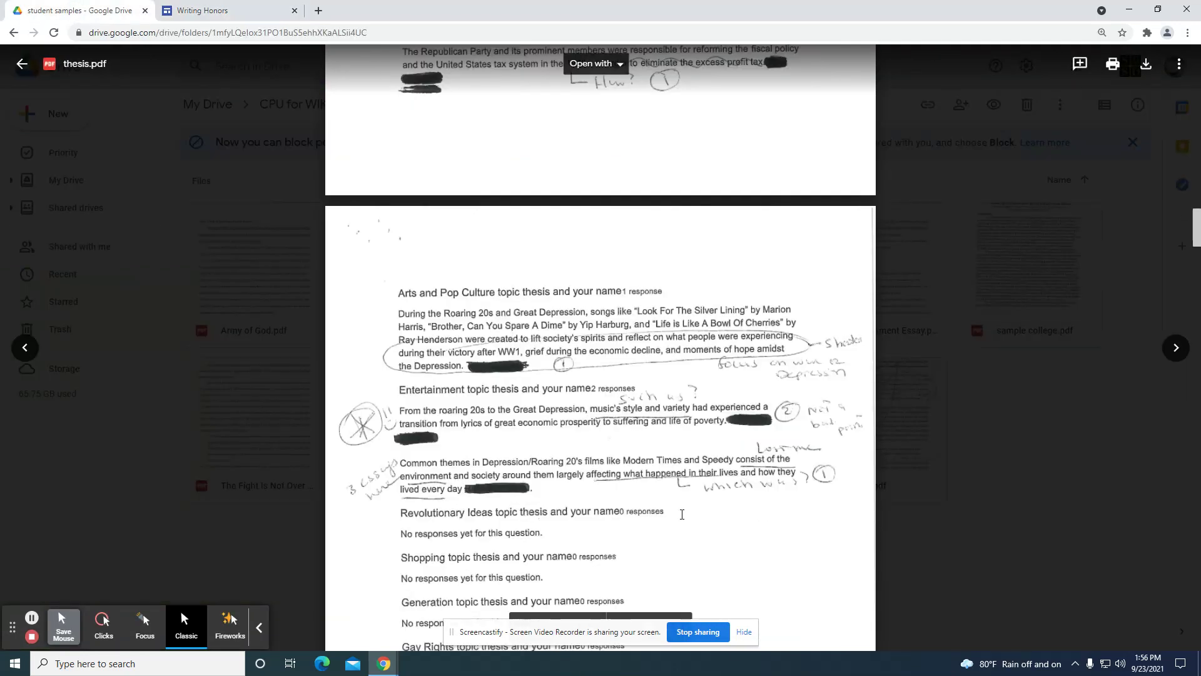
click(227, 13)
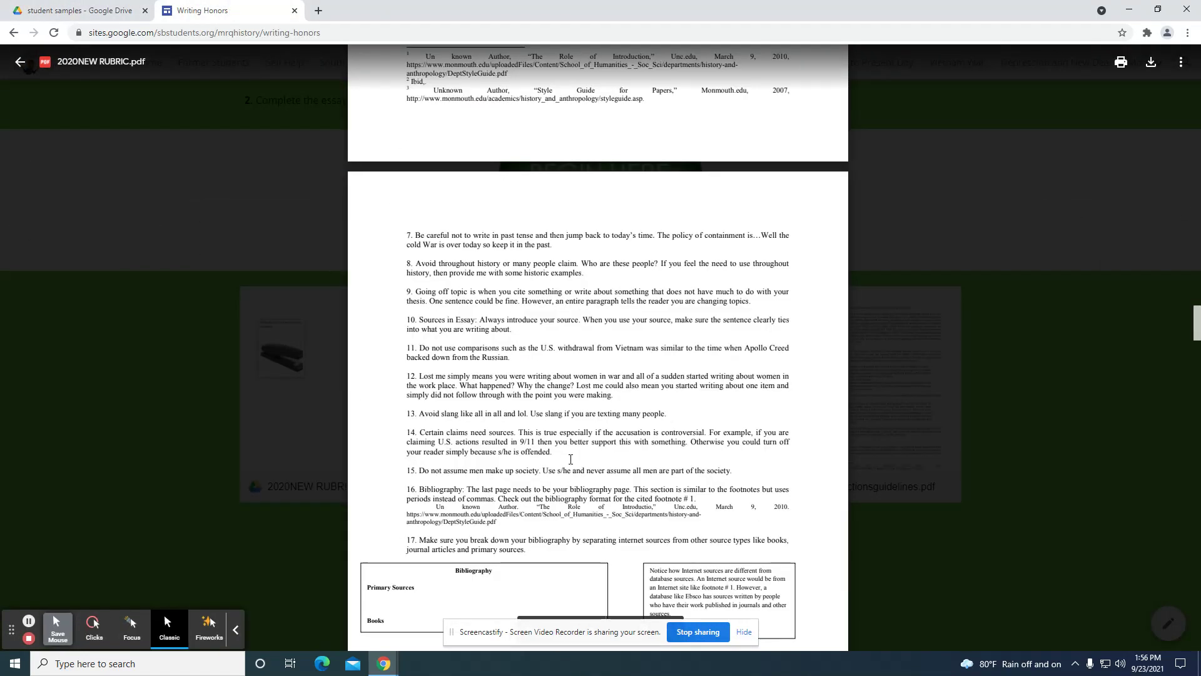
scroll(570, 460, up, 12)
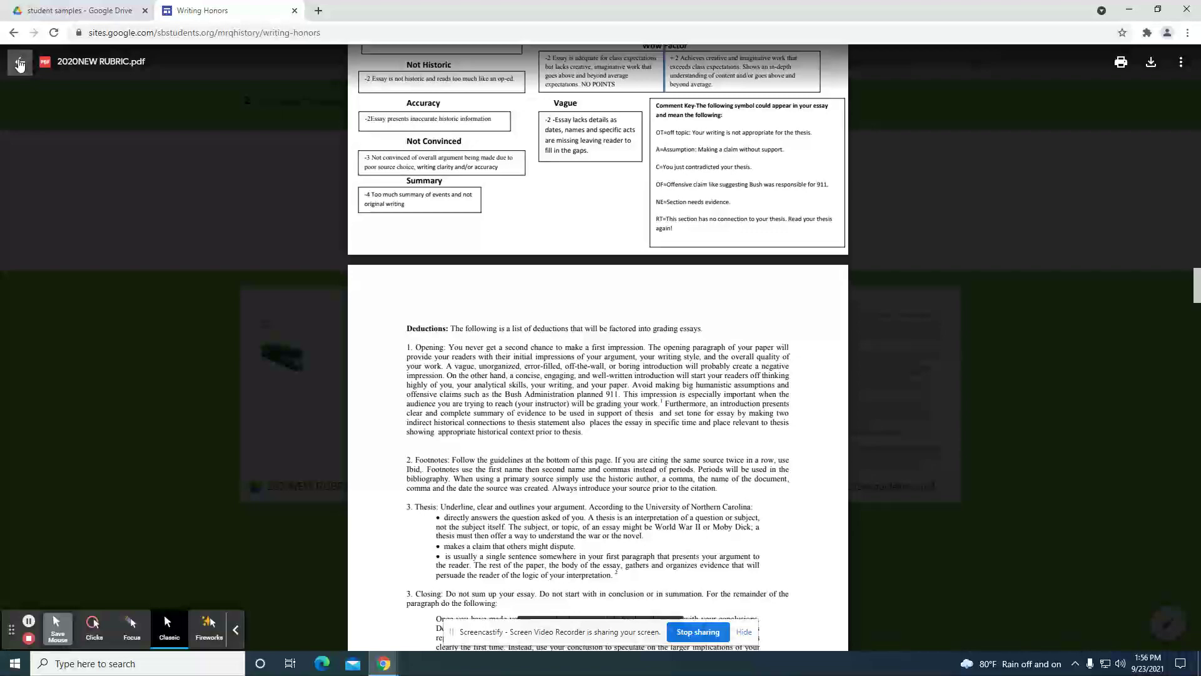
click(19, 63)
Step: Scroll the Writing Honors page down to the sample essays and marking-period essay read videos
scroll(1049, 483, down, 11)
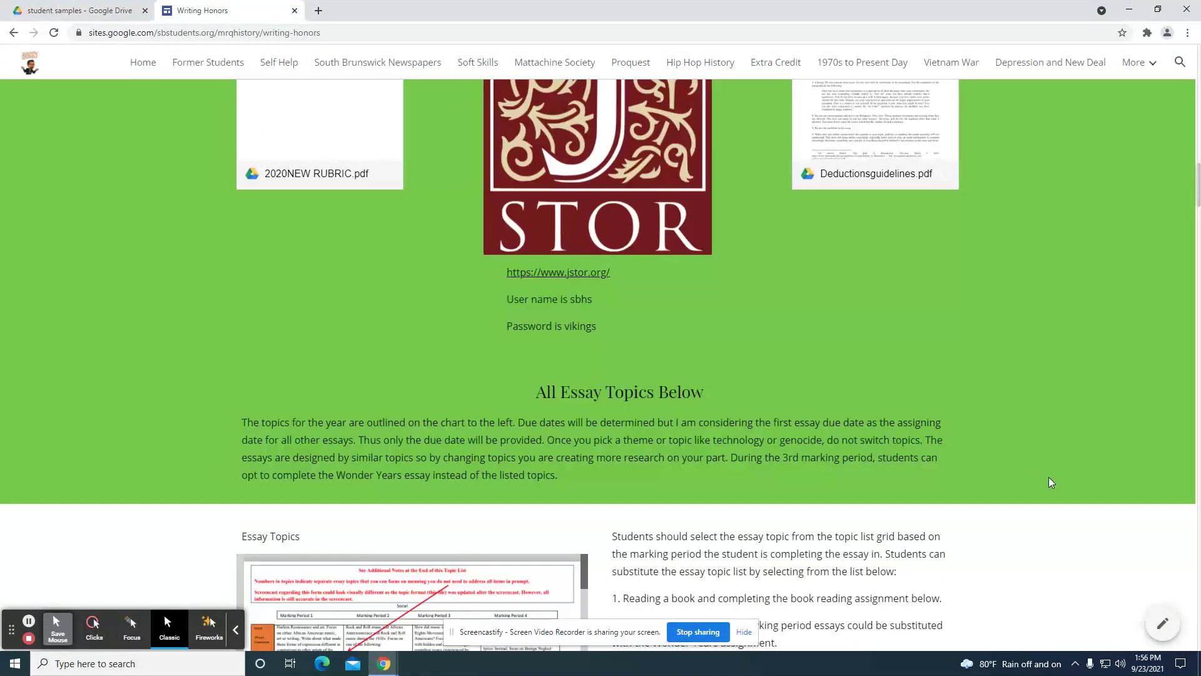
scroll(601, 364, up, 11)
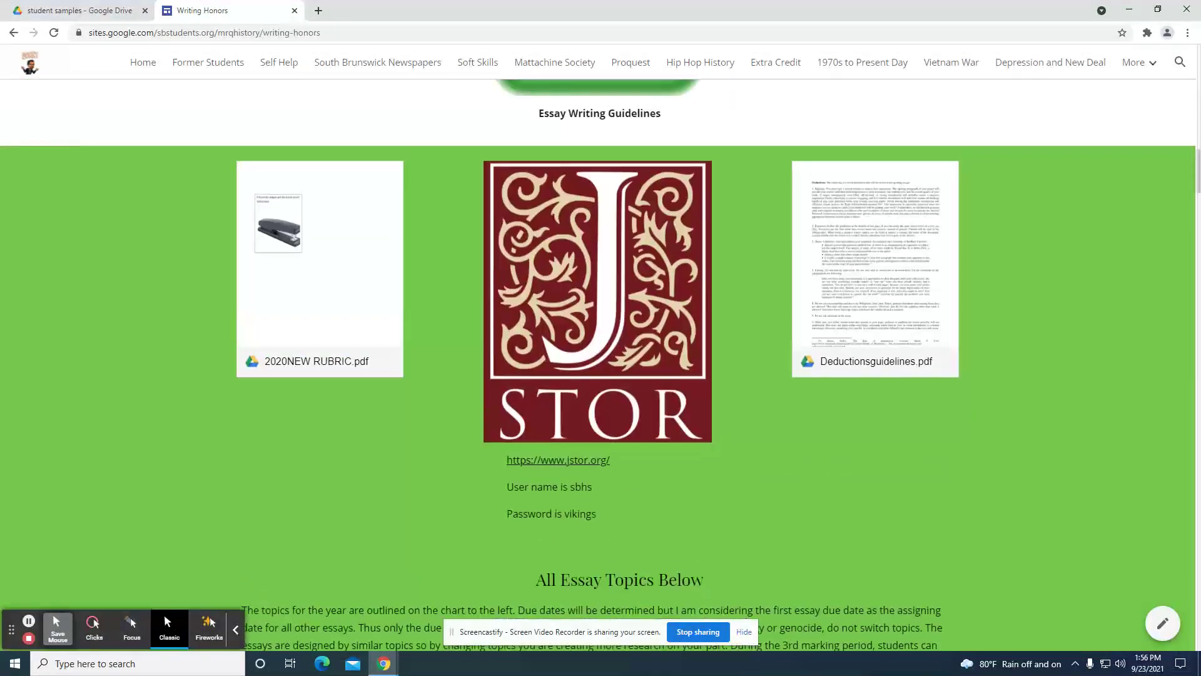
scroll(600, 364, down, 13)
scroll(600, 364, down, 16)
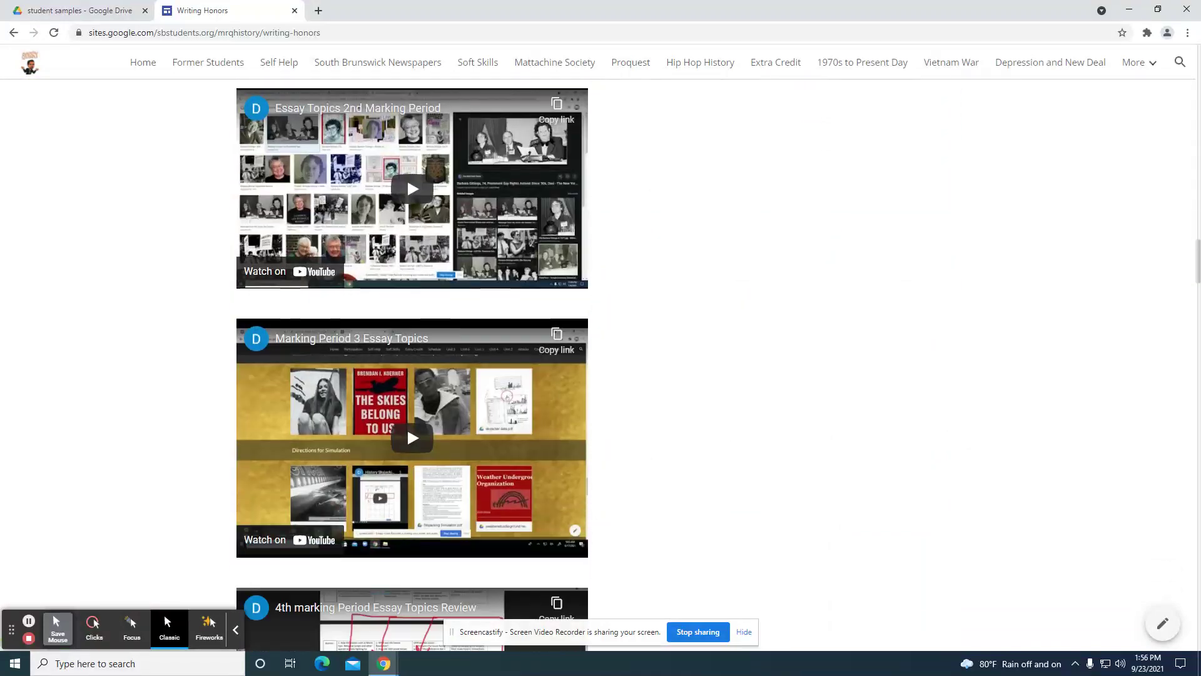
scroll(601, 364, down, 15)
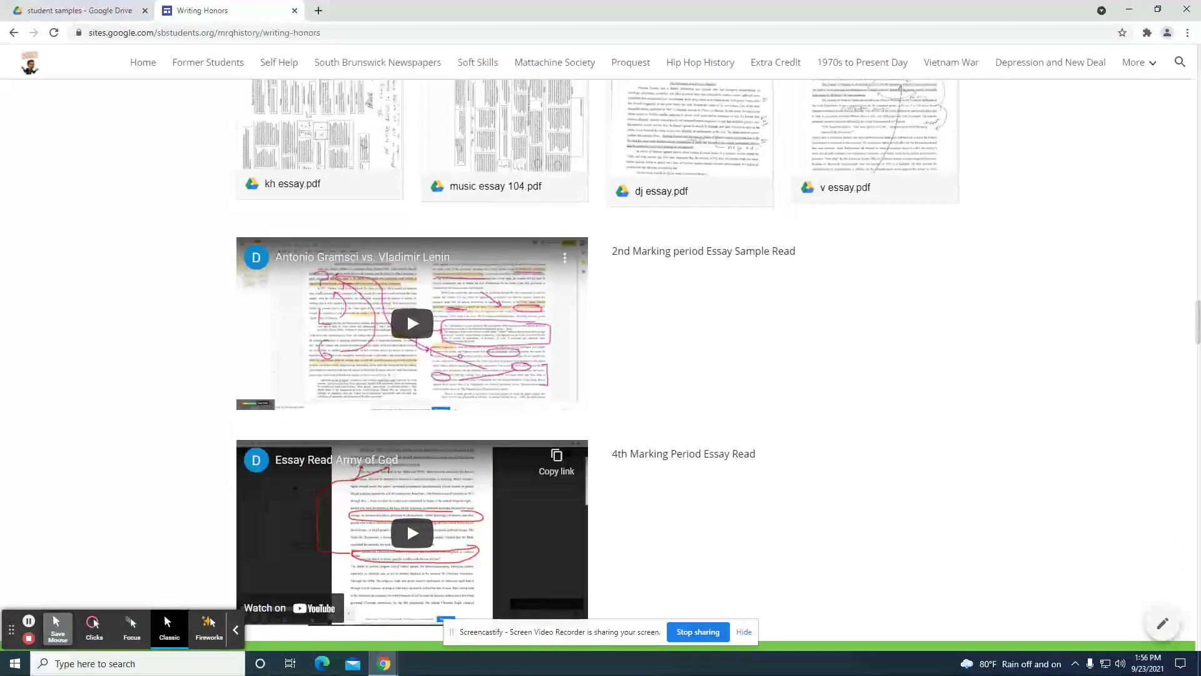